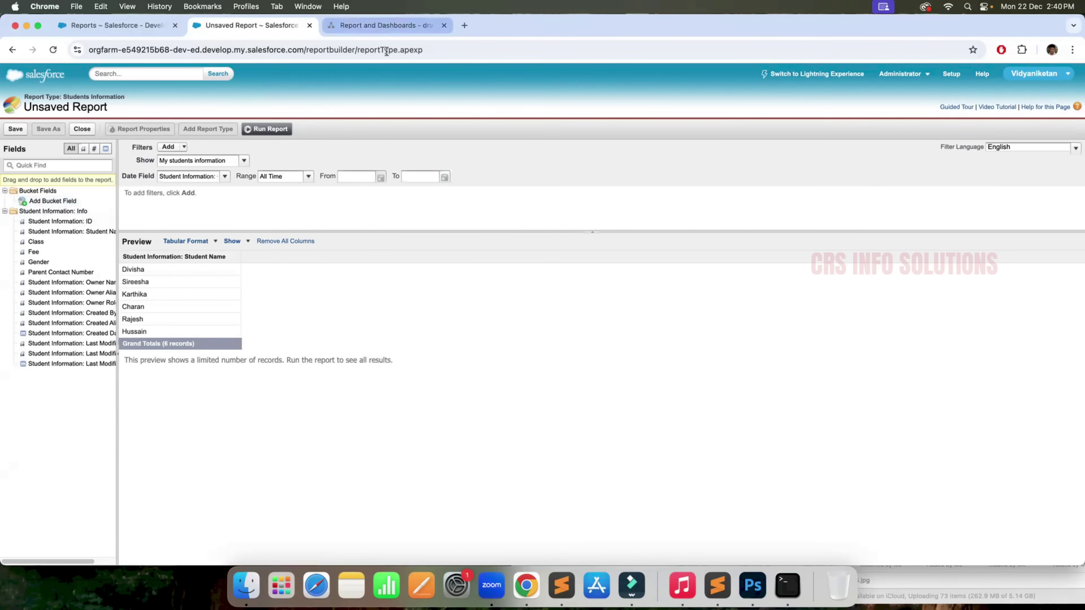
Step: Switch to the Report and Dashboards diagram and handwrite "Bucket = Temporary group" in red below the student notes
click(384, 25)
scroll(516, 335, down, 5)
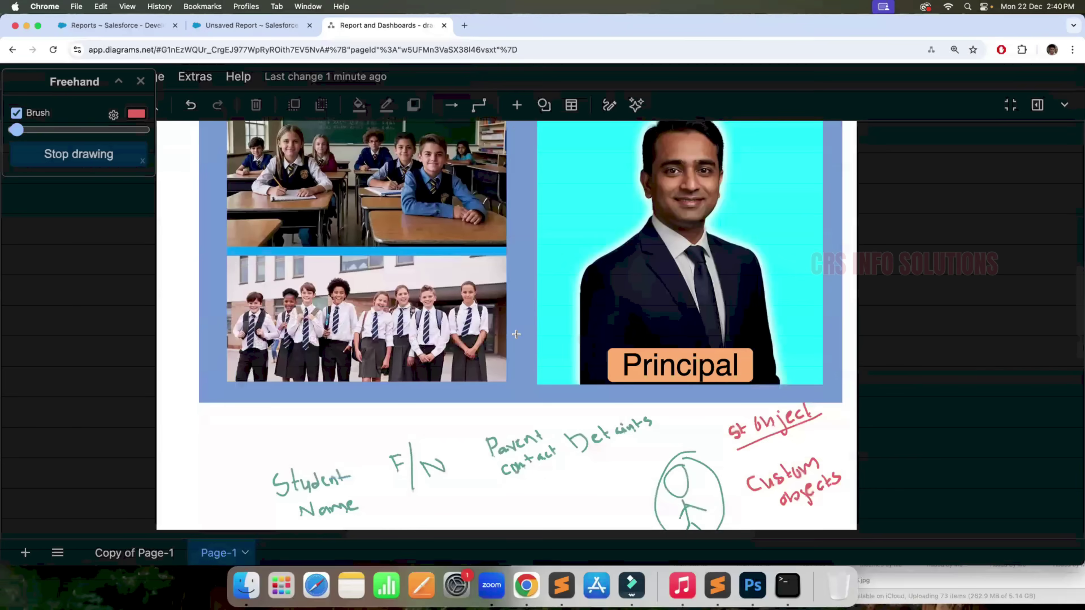
scroll(515, 334, down, 6)
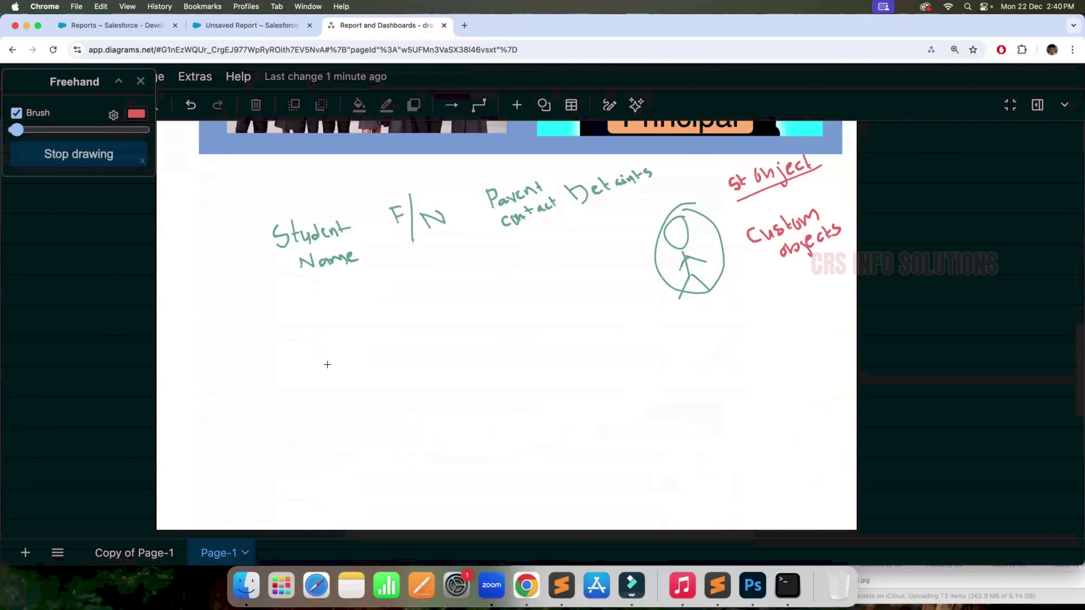
mouse_move(321, 347)
mouse_down()
mouse_move(328, 374)
mouse_move(337, 348)
mouse_move(328, 374)
mouse_move(425, 347)
mouse_up()
mouse_move(420, 337)
mouse_down()
mouse_move(463, 332)
mouse_move(489, 311)
mouse_move(532, 327)
mouse_move(523, 317)
mouse_move(570, 276)
mouse_move(588, 292)
mouse_up()
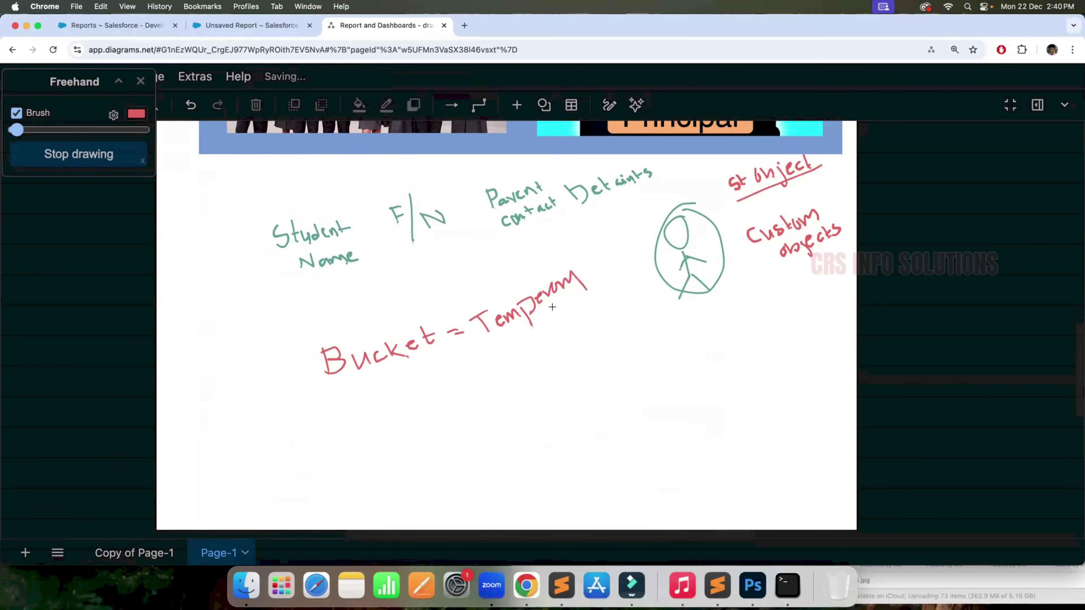
mouse_move(545, 330)
mouse_down()
mouse_move(539, 340)
mouse_move(563, 353)
mouse_move(562, 324)
mouse_move(599, 303)
mouse_up()
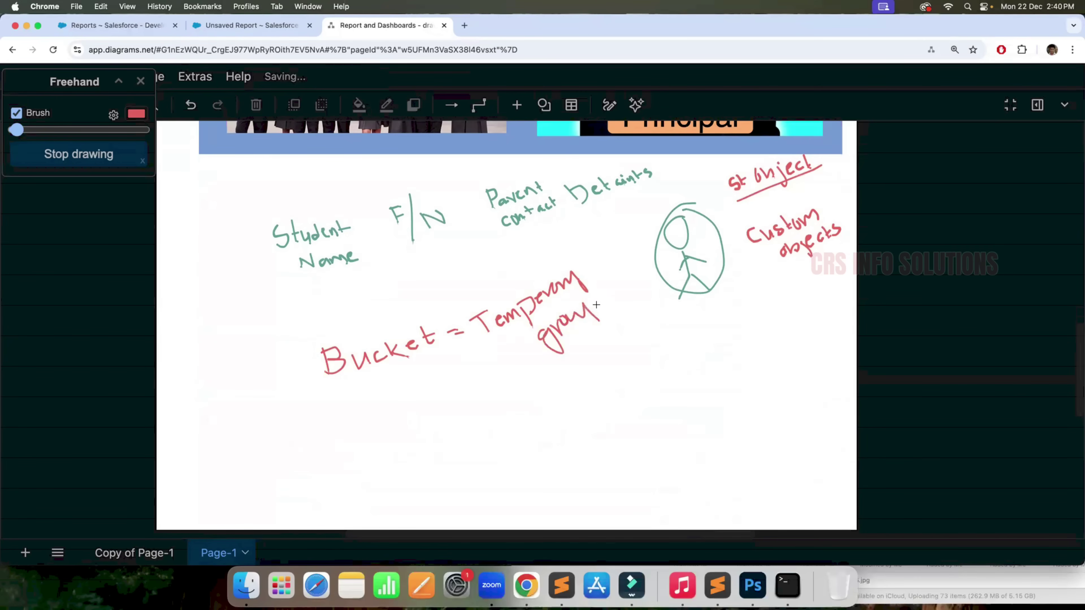
Step: Handwrite the classes 6, 7, 8, 9 and 10 as a column below the bucket note and brace them together under the label "Excursion"
scroll(489, 318, up, 5)
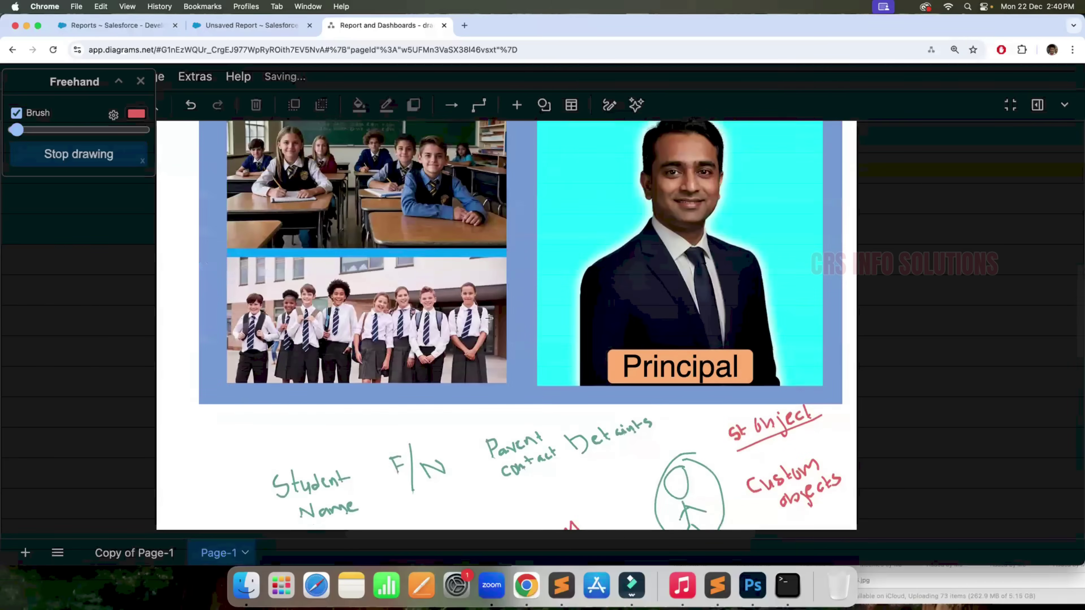
scroll(500, 304, down, 5)
scroll(510, 289, up, 3)
scroll(510, 289, up, 8)
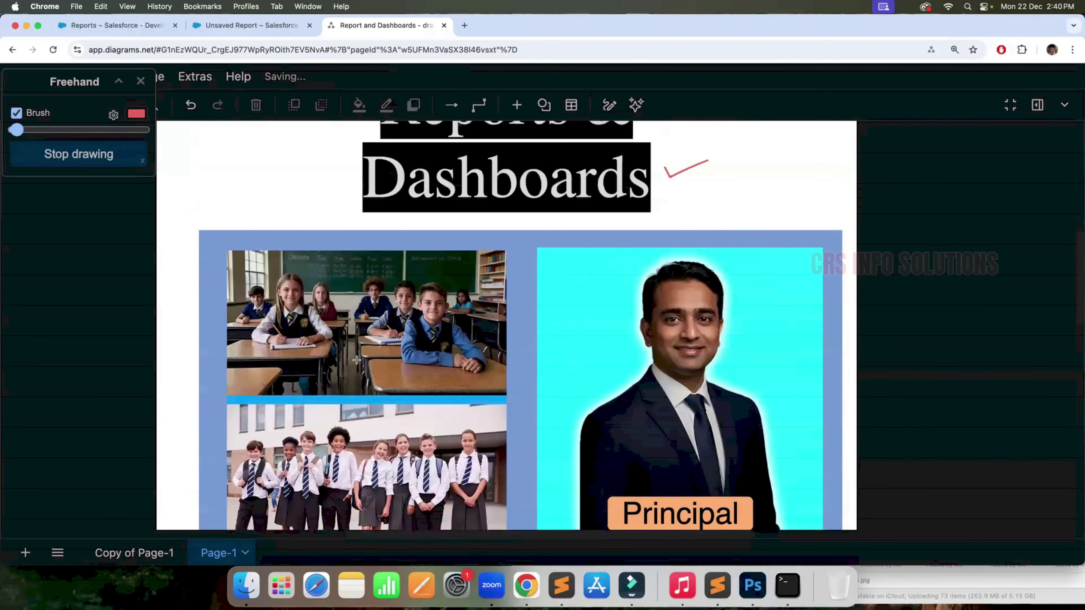
scroll(531, 344, down, 12)
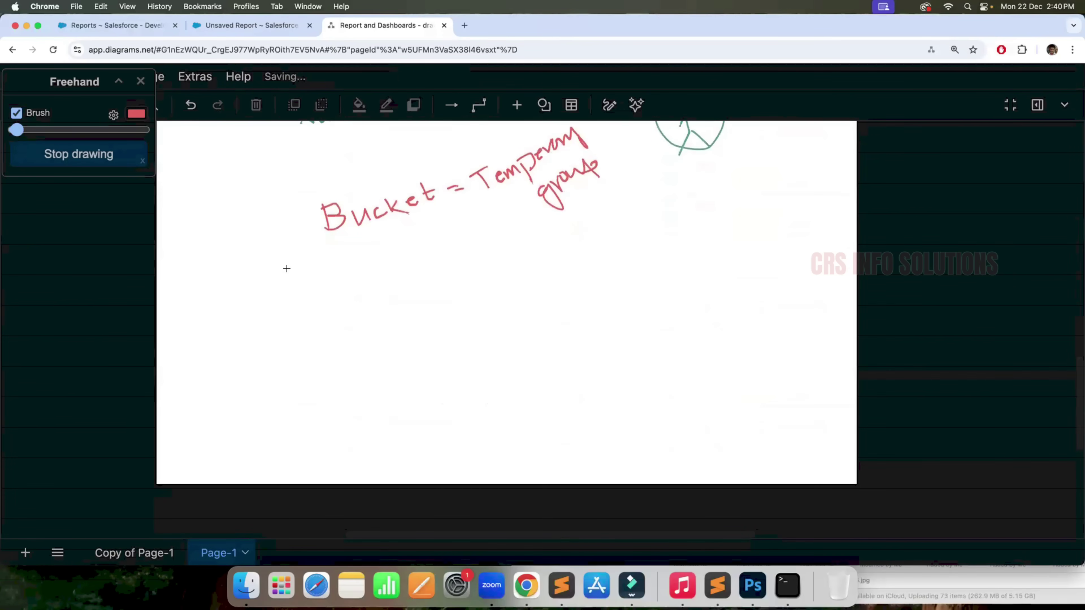
mouse_move(289, 270)
mouse_down()
mouse_move(303, 315)
mouse_move(300, 363)
mouse_move(317, 399)
mouse_move(323, 387)
mouse_up()
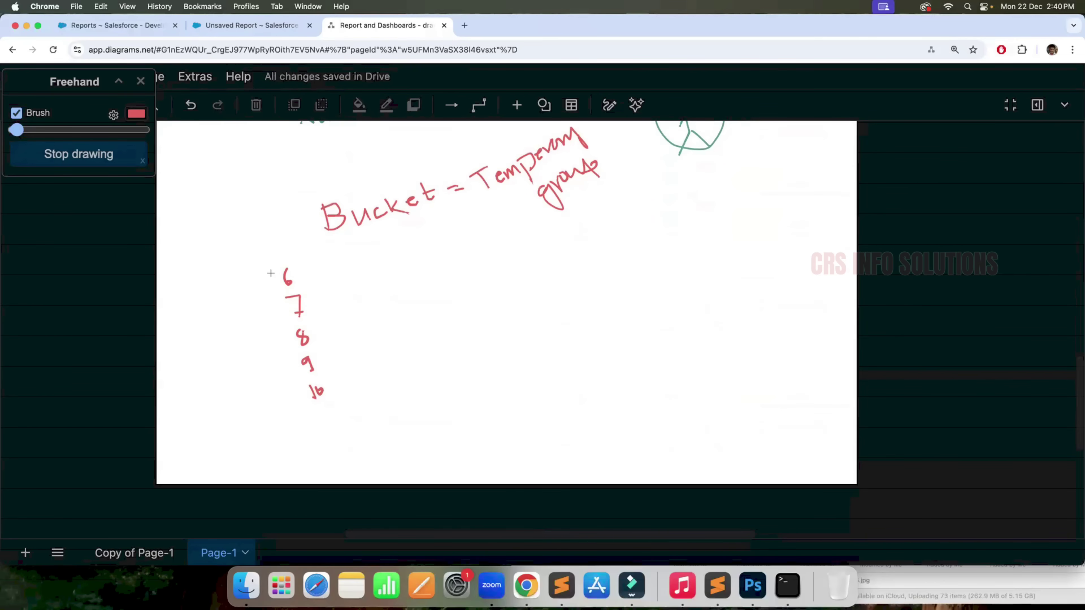
mouse_move(268, 278)
mouse_down()
mouse_move(269, 347)
mouse_move(294, 401)
mouse_up()
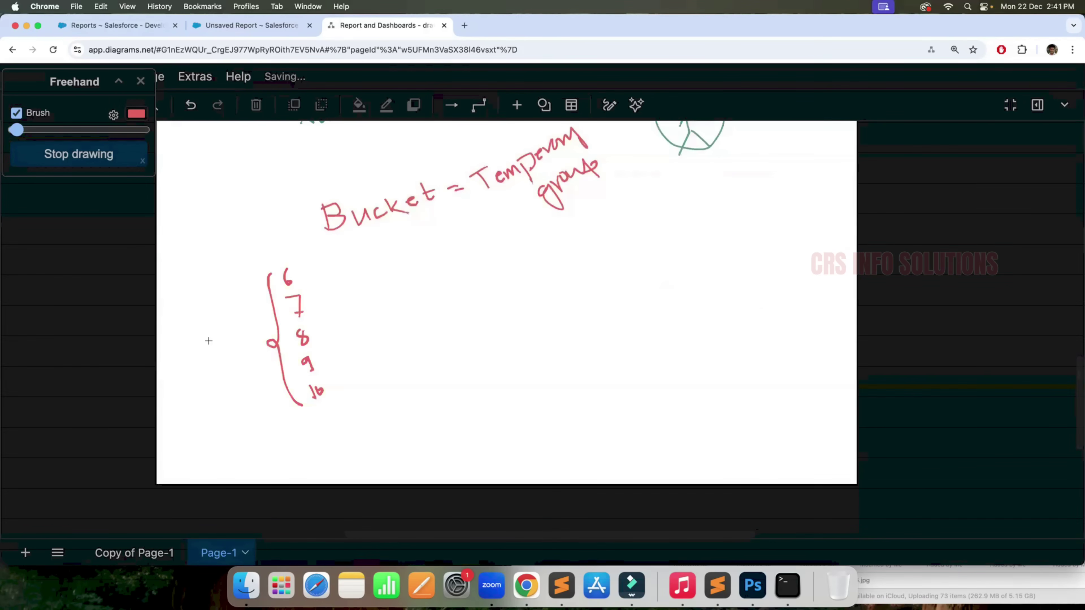
mouse_move(175, 363)
mouse_down()
mouse_move(191, 381)
mouse_move(274, 341)
mouse_up()
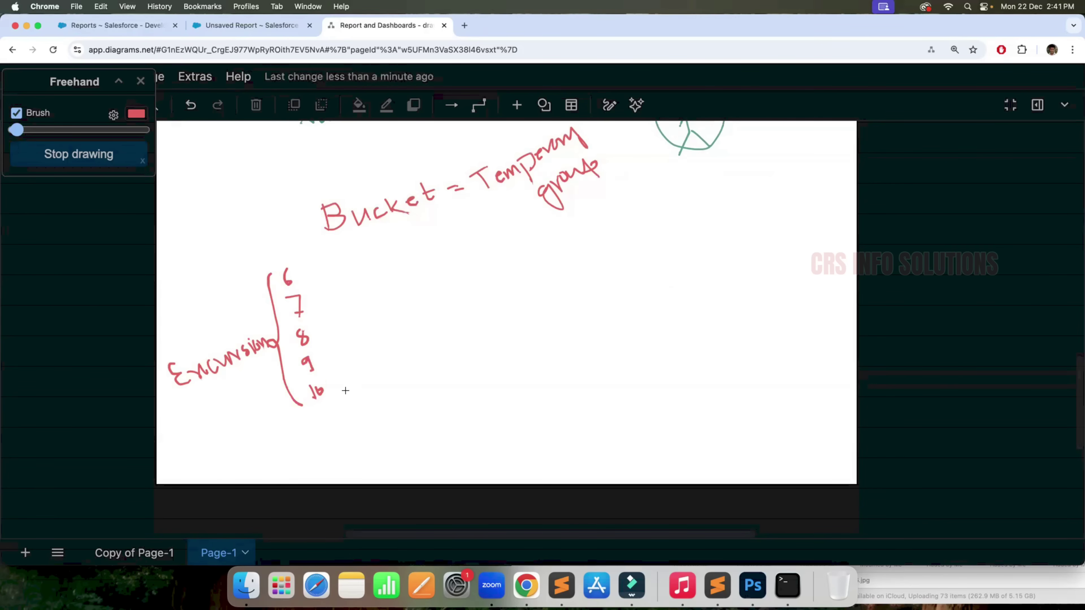
Step: Bracket classes 6 to 8 on the diagram as "Juniors Group" and classes 9 and 10 as "Seniors Group"
click(243, 26)
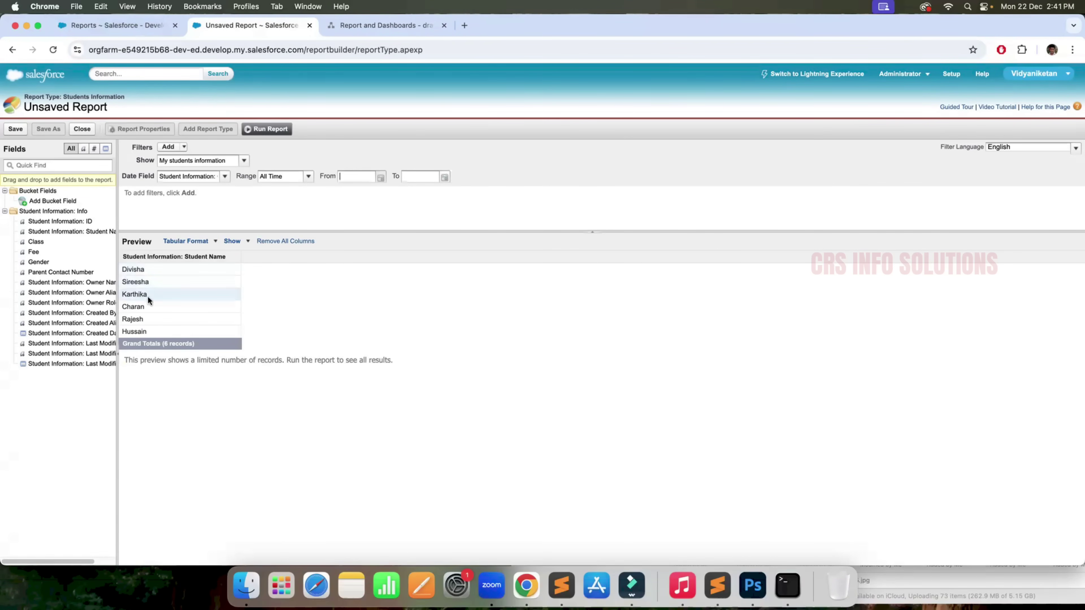
click(385, 26)
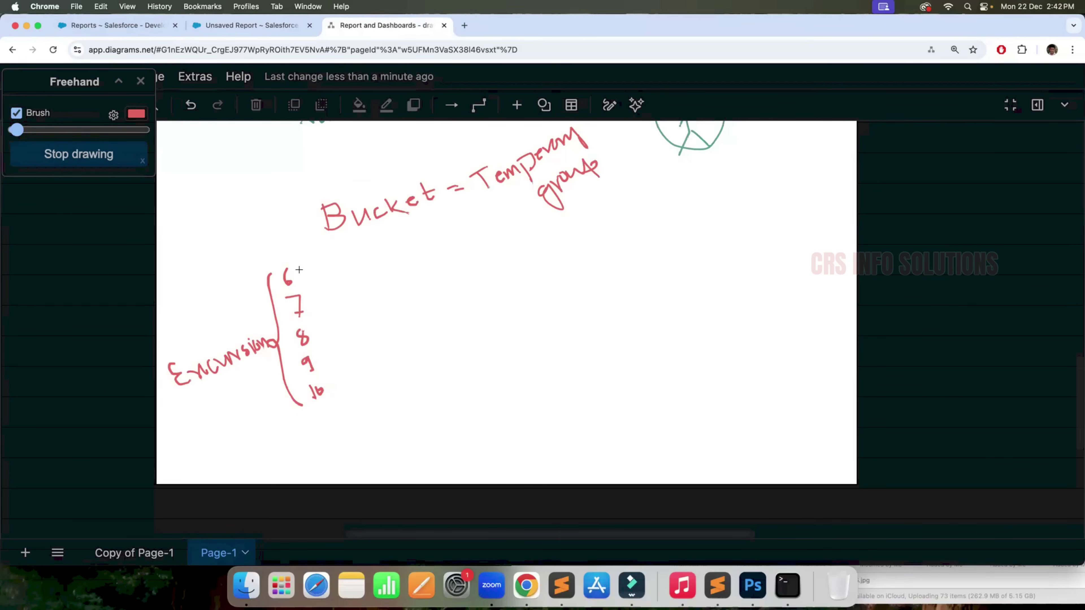
mouse_move(297, 263)
mouse_down()
mouse_move(321, 289)
mouse_move(314, 342)
mouse_move(340, 371)
mouse_move(335, 390)
mouse_up()
mouse_move(338, 278)
mouse_down()
mouse_move(336, 294)
mouse_move(364, 287)
mouse_move(359, 272)
mouse_move(369, 284)
mouse_move(386, 273)
mouse_up()
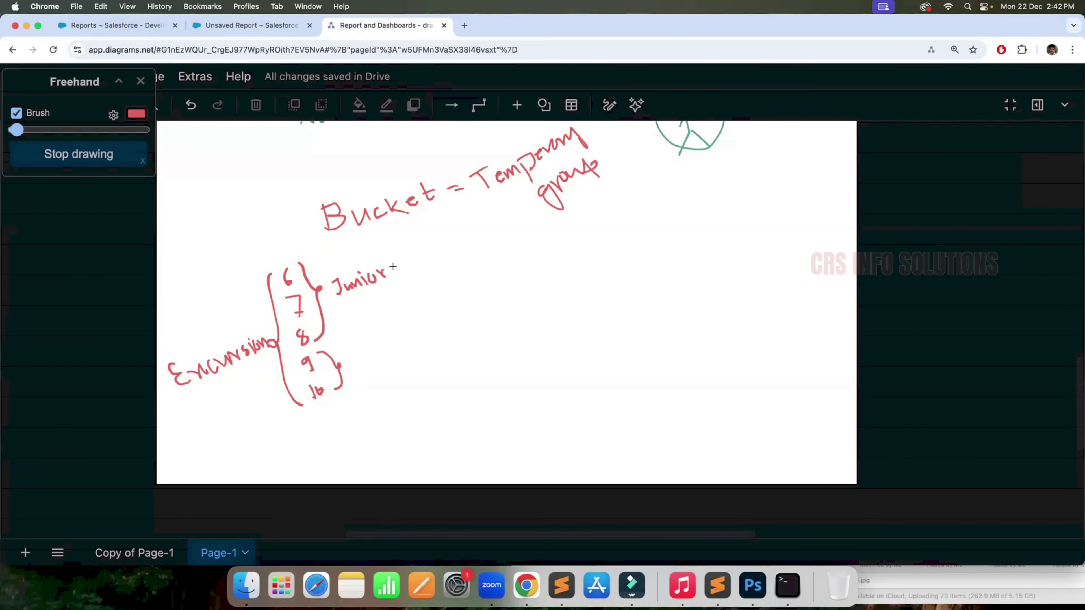
drag(394, 269, 459, 254)
mouse_move(357, 352)
mouse_down()
mouse_move(355, 367)
mouse_move(504, 305)
mouse_move(498, 315)
mouse_up()
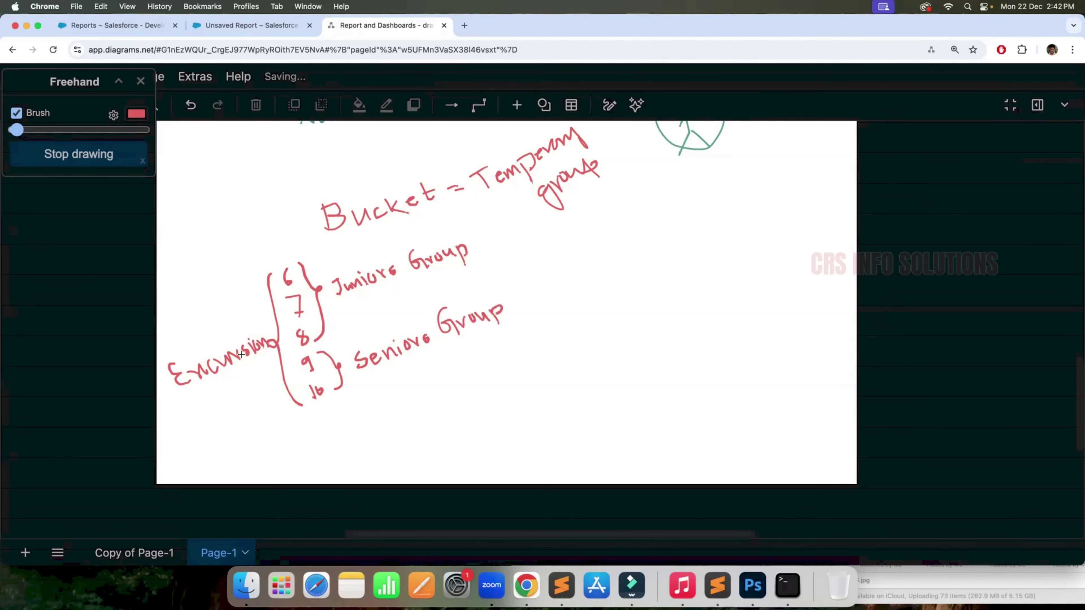
Step: Underline the handwritten "Excursion" and "Seniors Group" labels on the diagram
click(179, 395)
drag(196, 390, 262, 368)
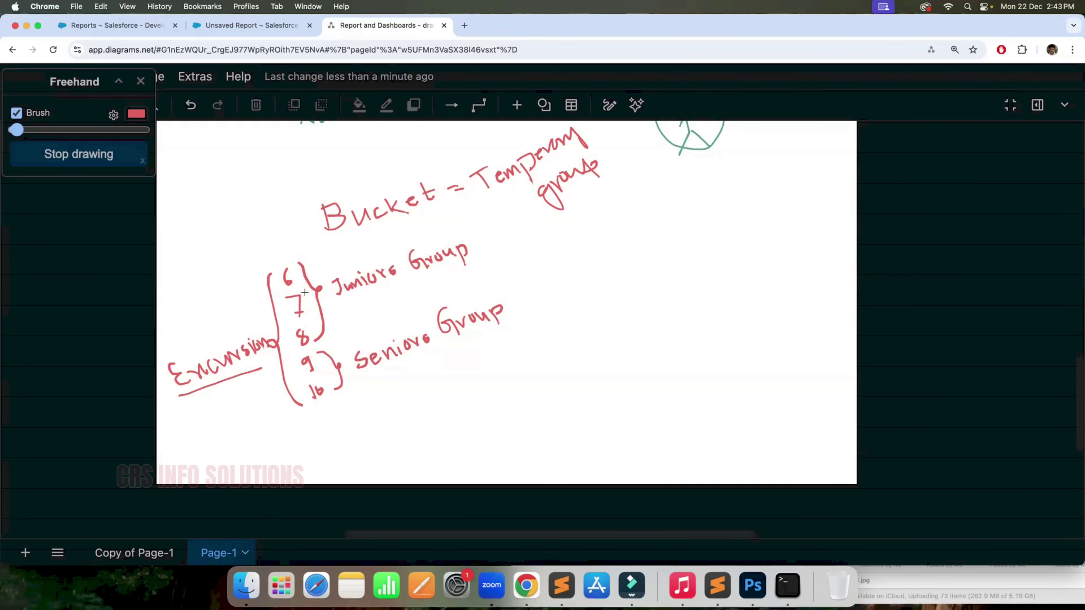
drag(290, 282, 298, 315)
drag(376, 374, 490, 338)
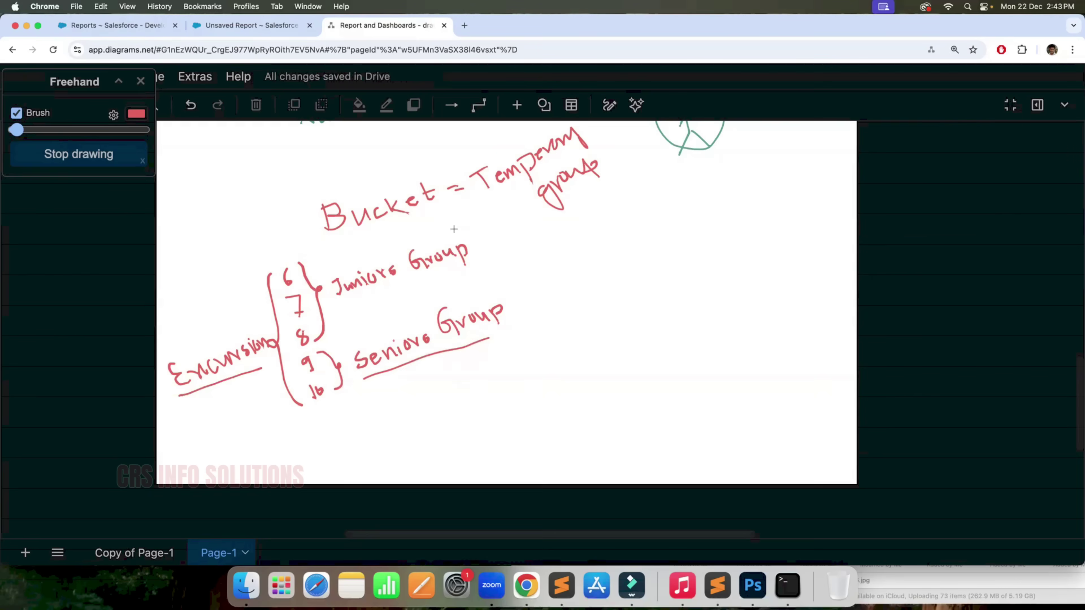
Step: Switch to the Salesforce report builder and close the unsaved report to return to the reports list
click(260, 26)
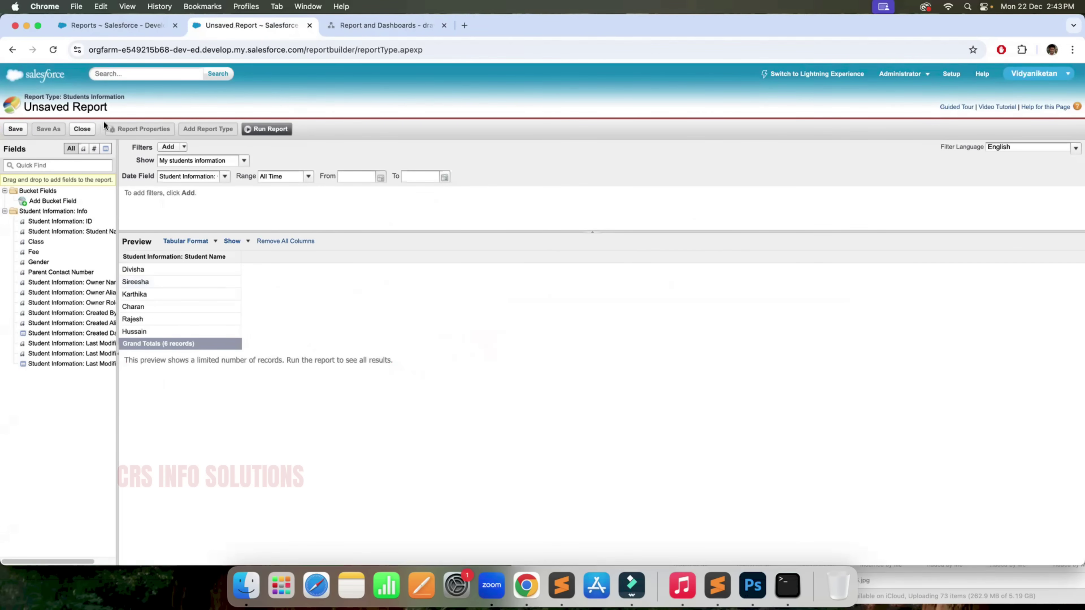
click(82, 129)
click(534, 336)
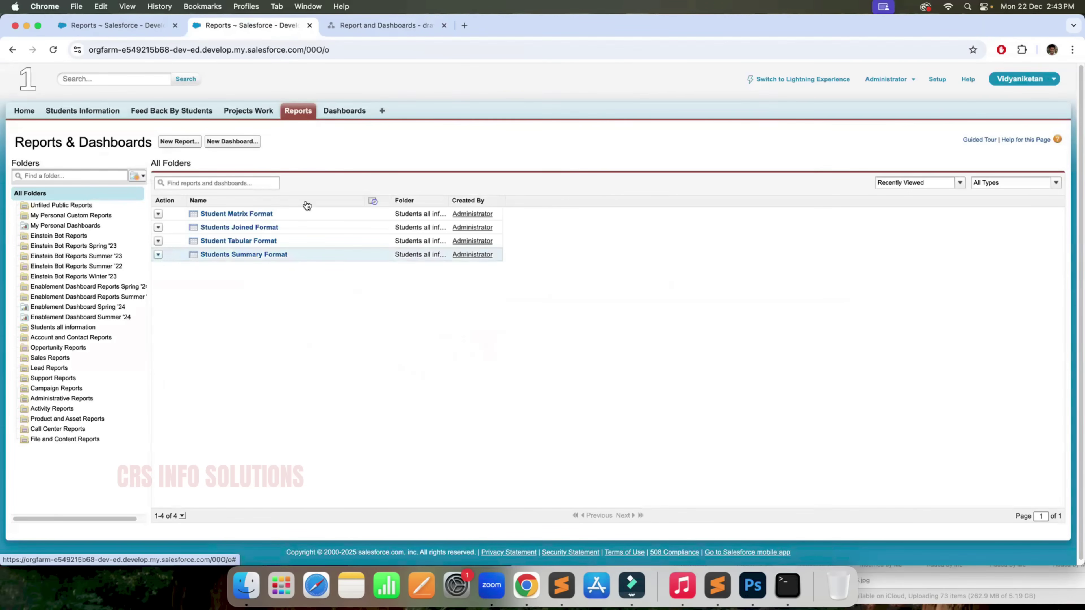
Step: Look at the Enablement Dashboard, then delete it from the Reports & Dashboards list
click(340, 114)
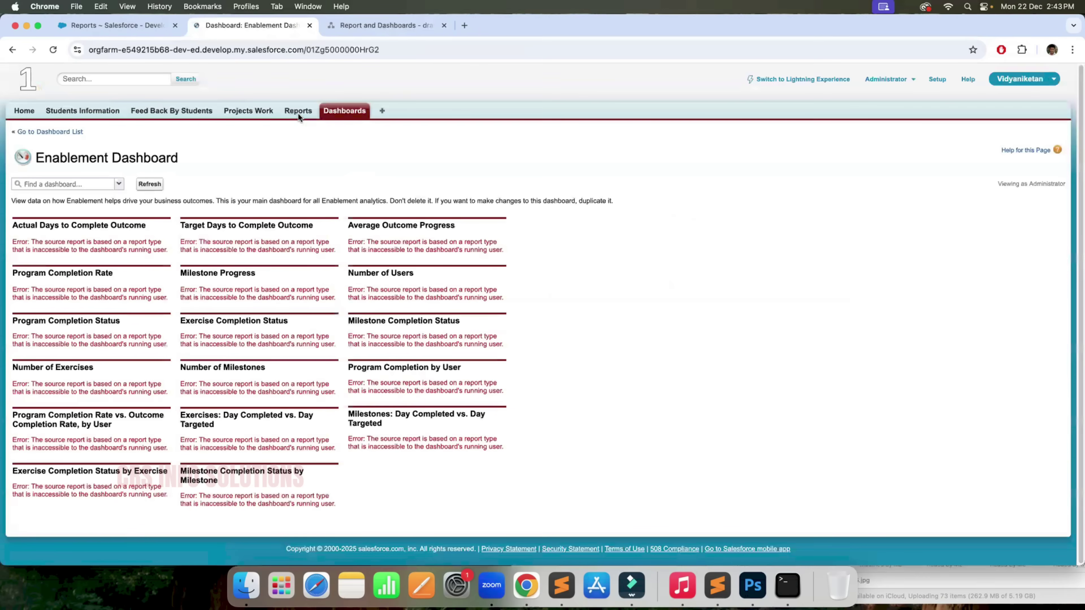
click(298, 113)
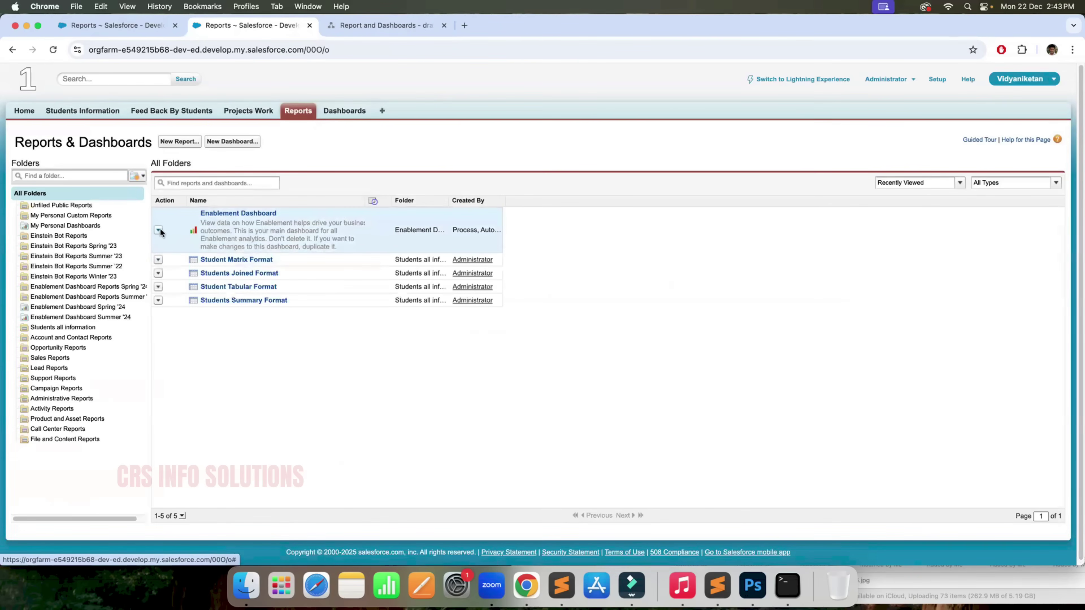
click(173, 244)
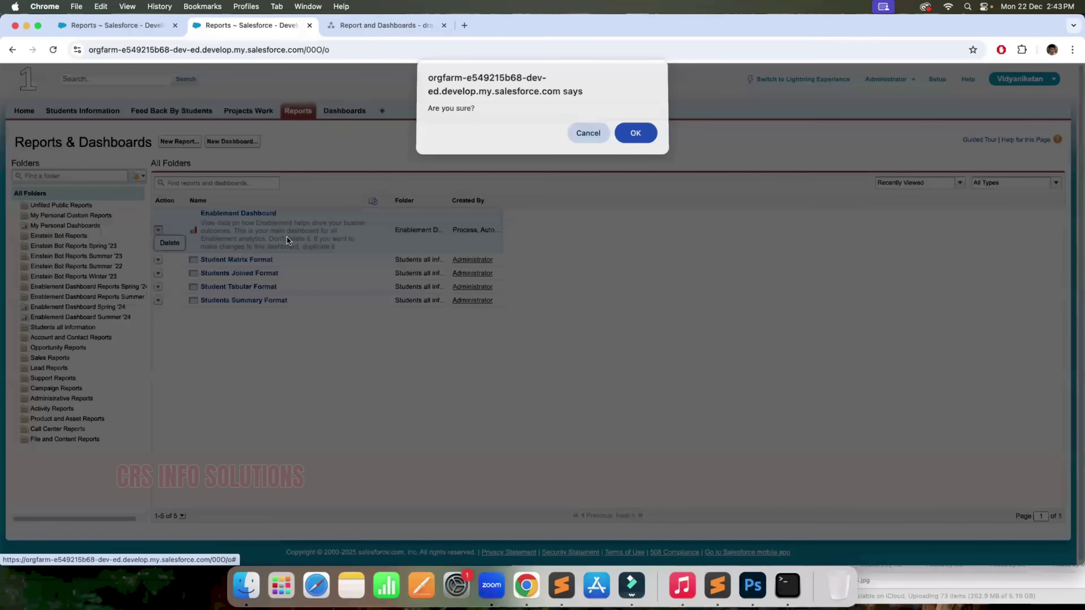
click(636, 135)
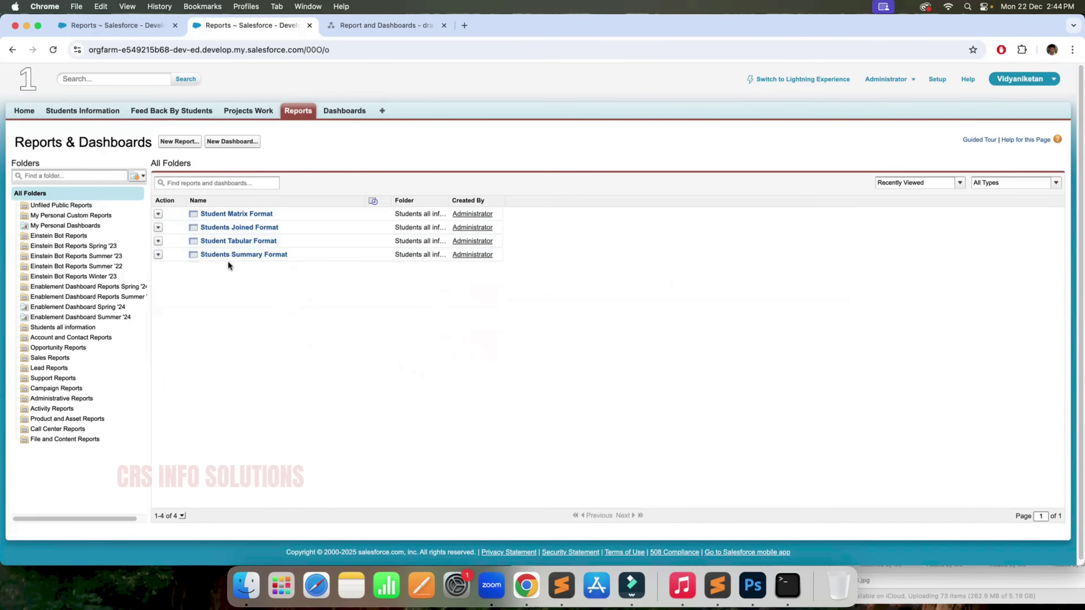
Step: Create a new report using the Students Information report type from Other Reports
click(180, 142)
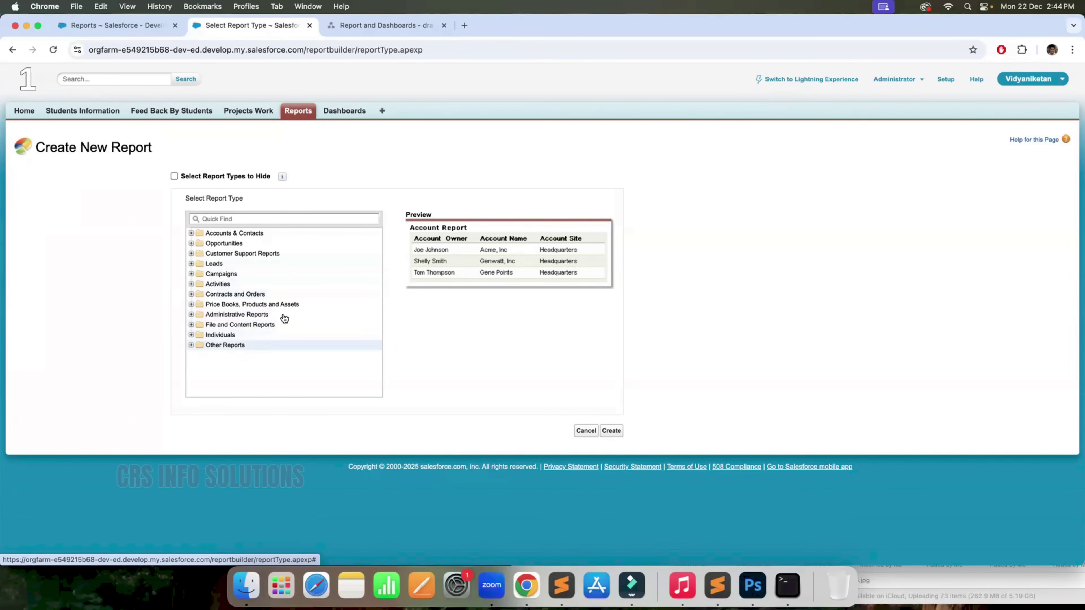
click(192, 346)
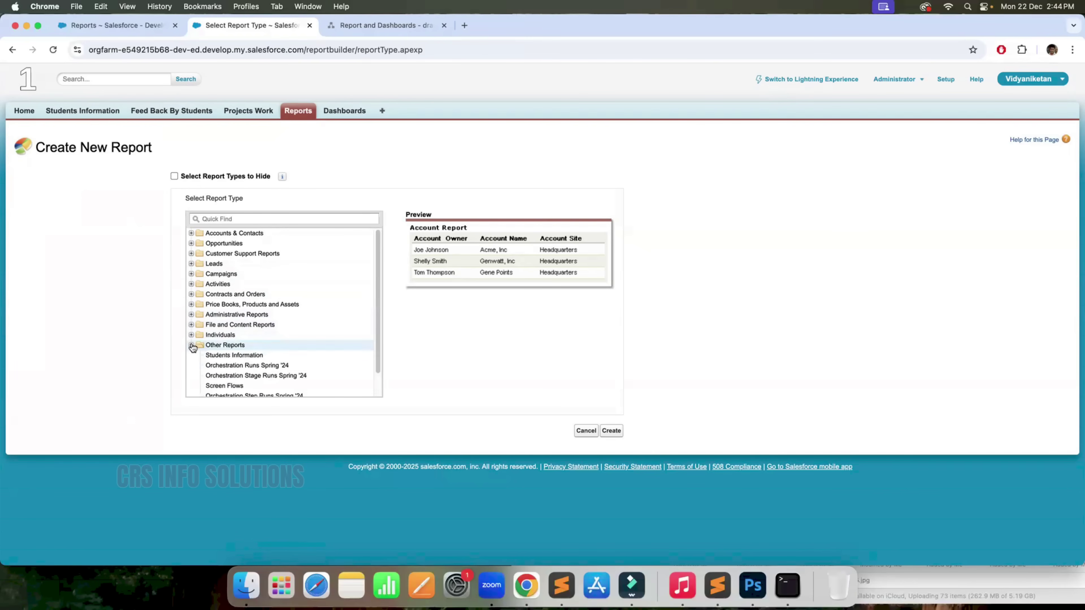
scroll(250, 368, down, 1)
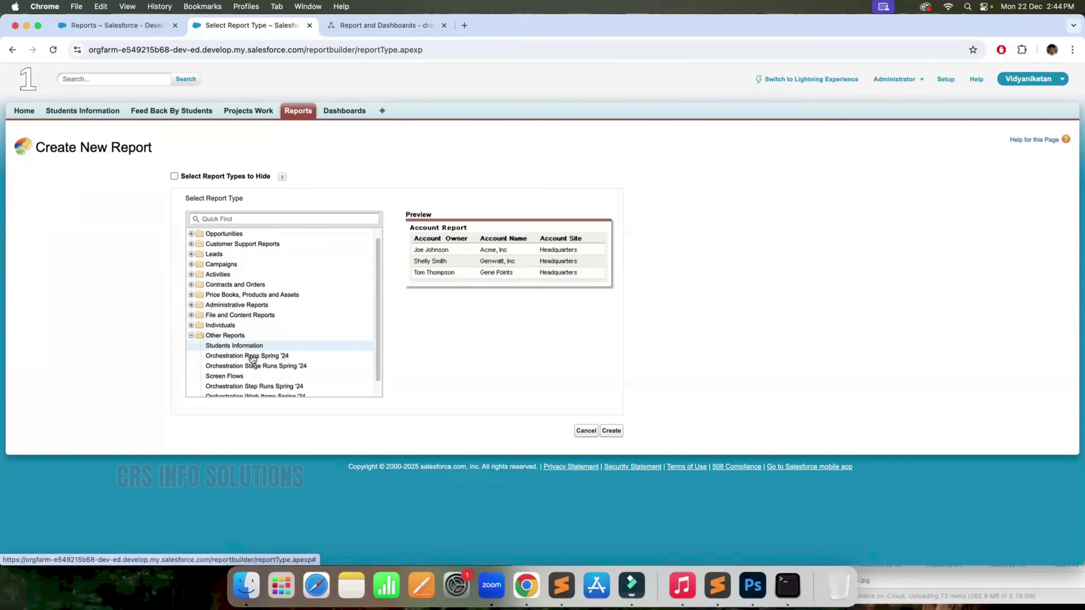
click(229, 349)
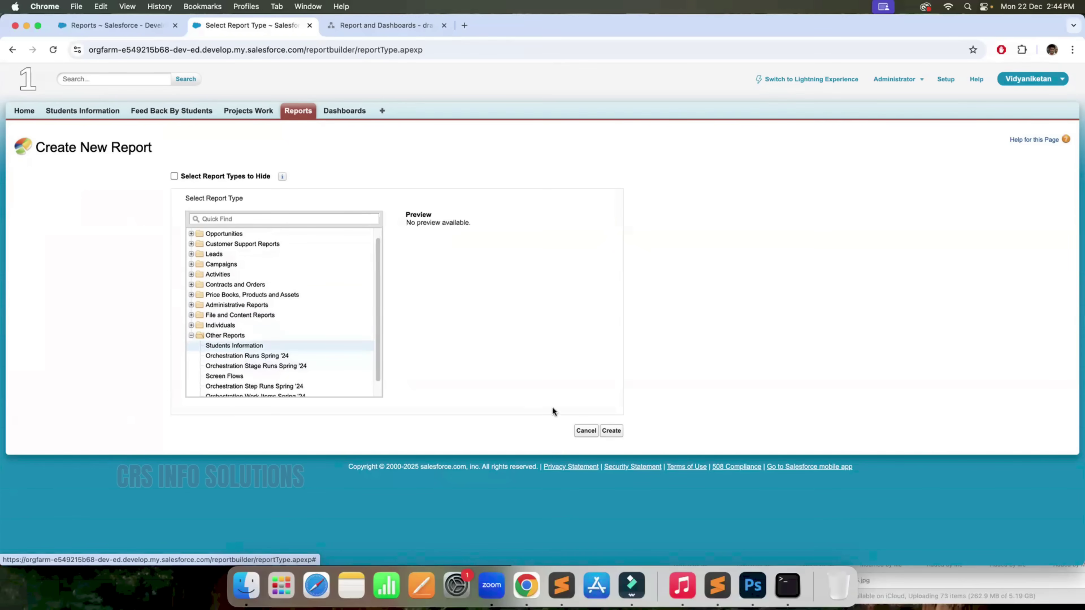
click(611, 431)
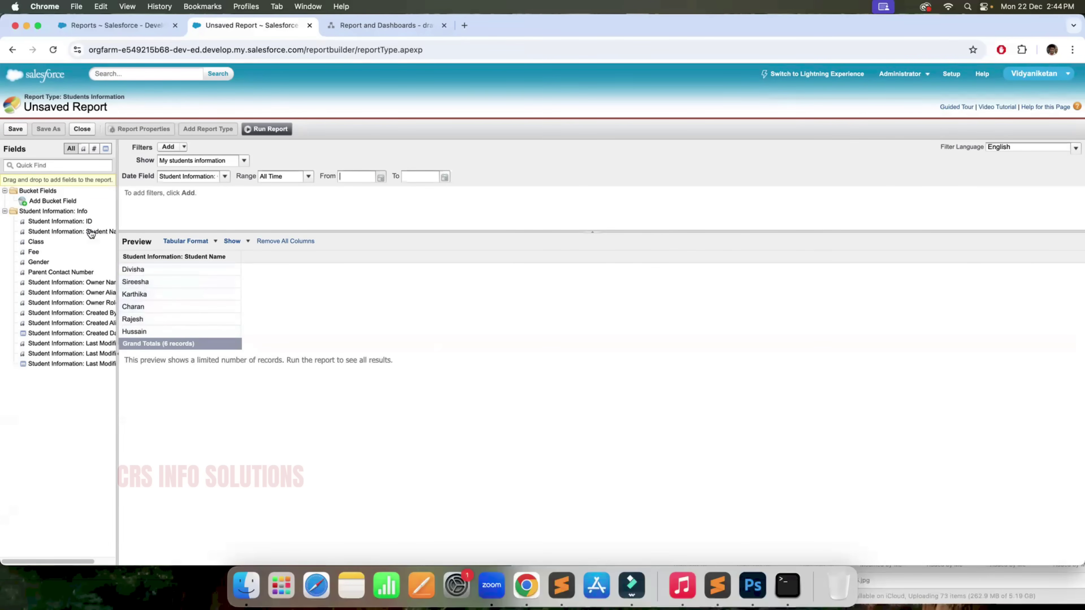
Step: Add a bucket field named "Students Division" with Class as its source column, and create a "Juniors Group" bucket in it
click(60, 202)
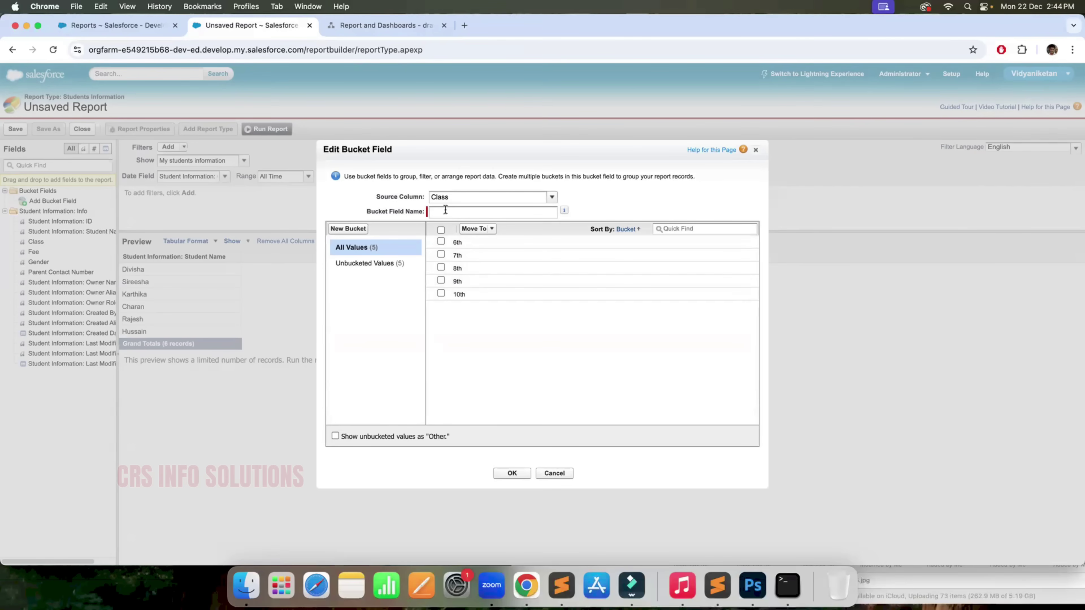
text(Students Division)
click(348, 231)
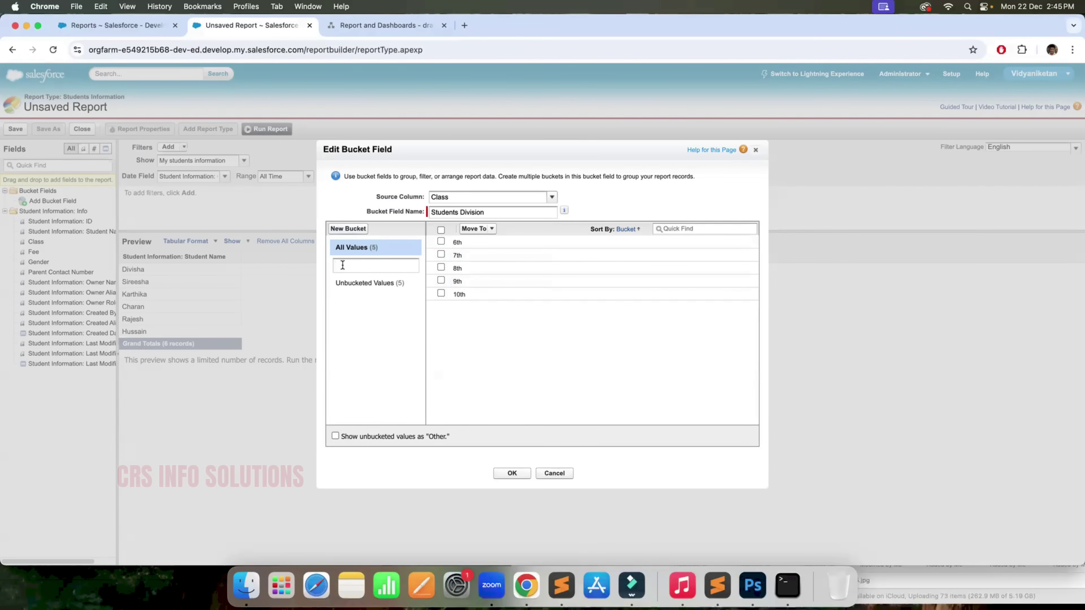
text(Juniors Group)
Step: Extend the bucket field name to "Students Division For Excursion"
click(491, 212)
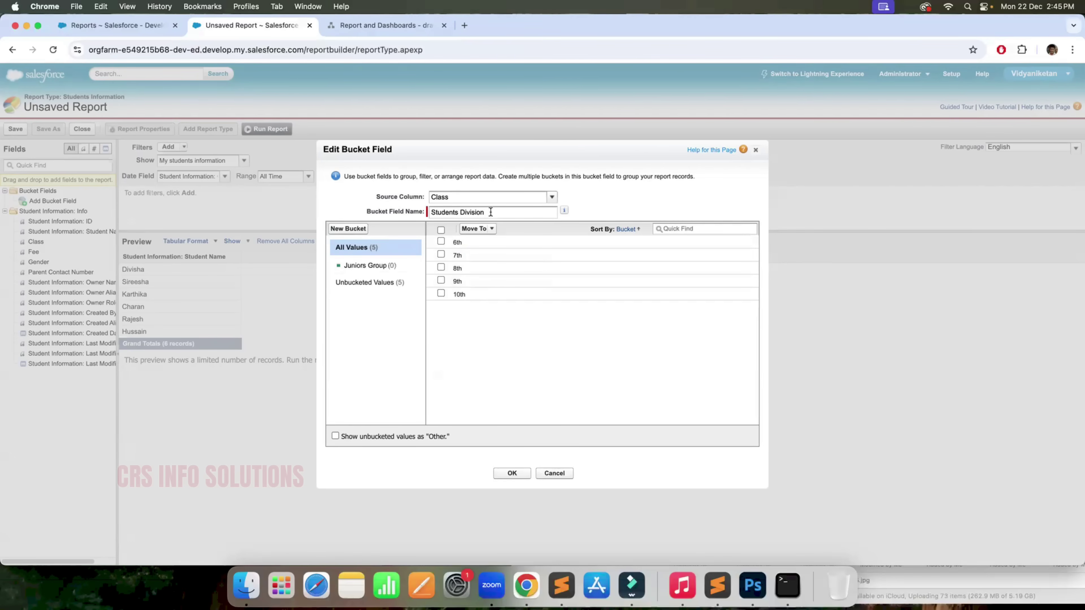
text(F)
text(or X)
text(E)
text(xcurs)
text(ion)
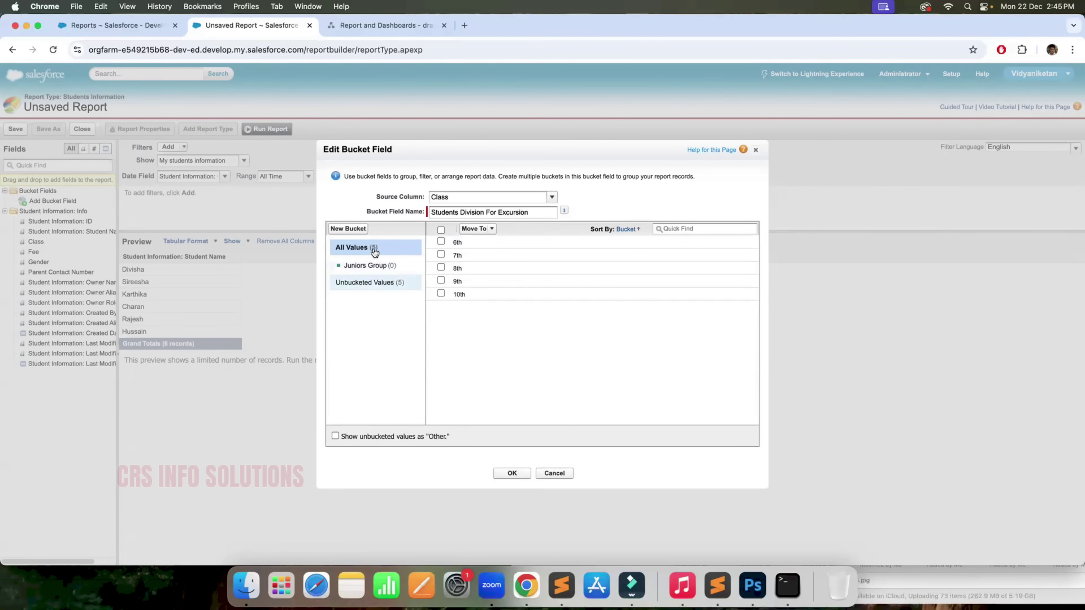
Step: Add a second bucket named "Seniors Group" to the bucket field
click(358, 230)
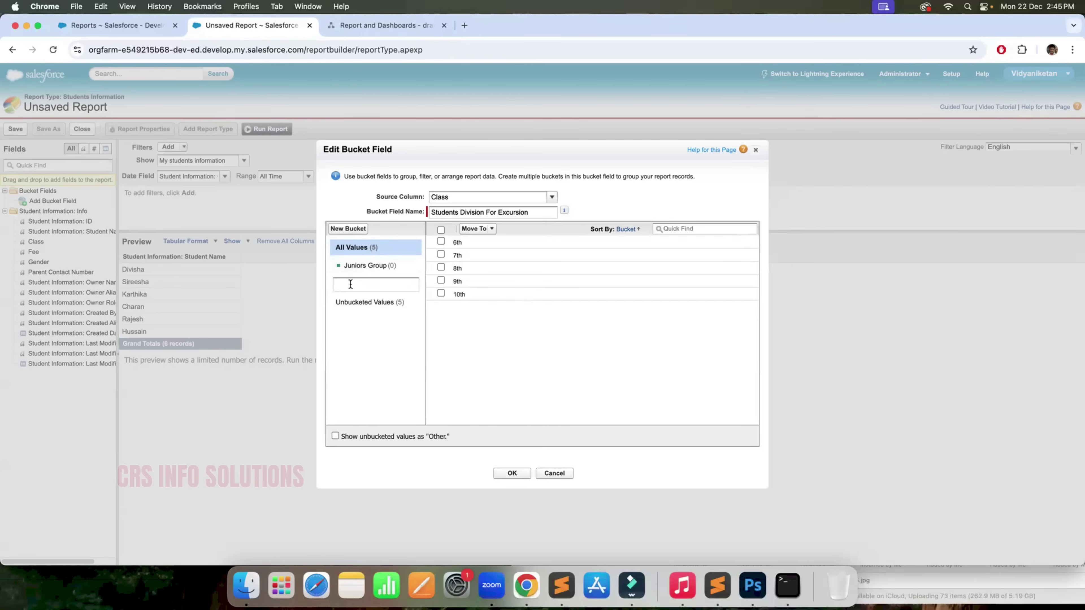
text(Seniors Group)
click(380, 323)
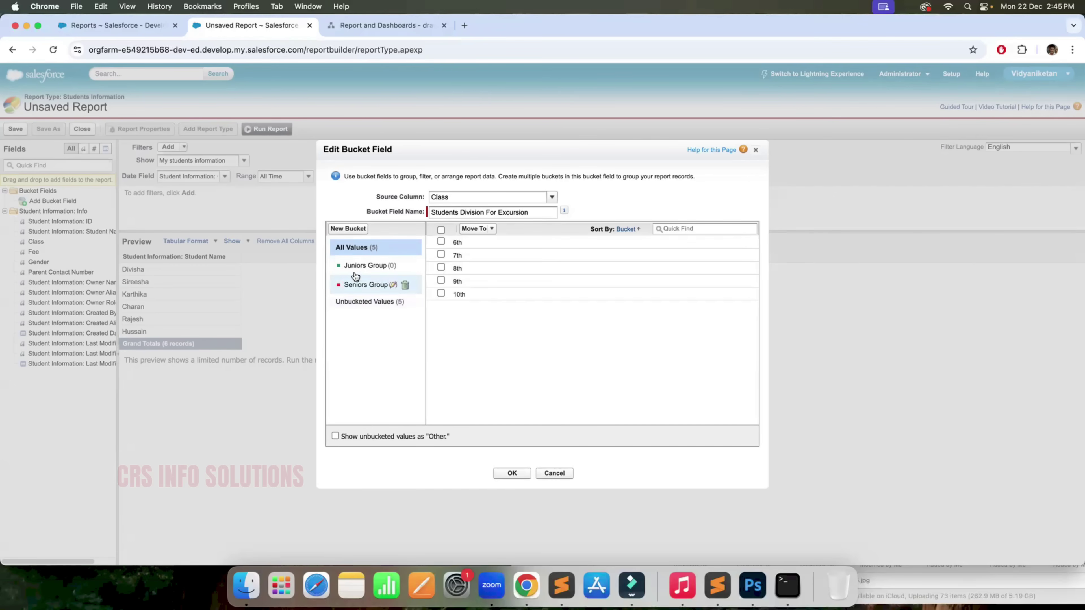
Step: Move the 6th, 7th and 8th class values into the Juniors Group bucket, following the grouping sketched in the draw.io diagram
click(377, 25)
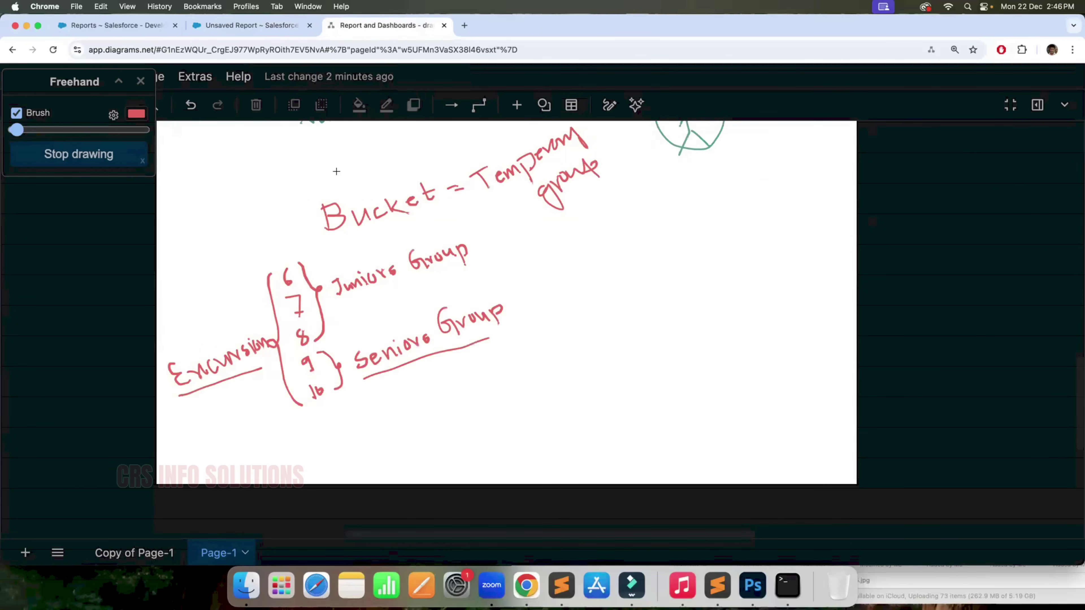
click(252, 25)
click(441, 242)
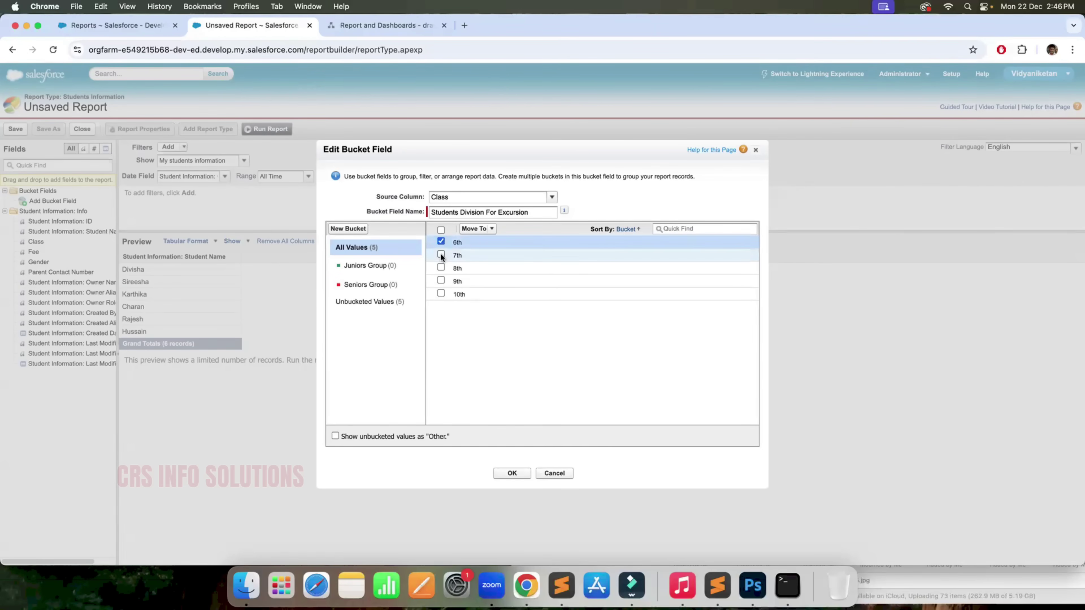
click(441, 255)
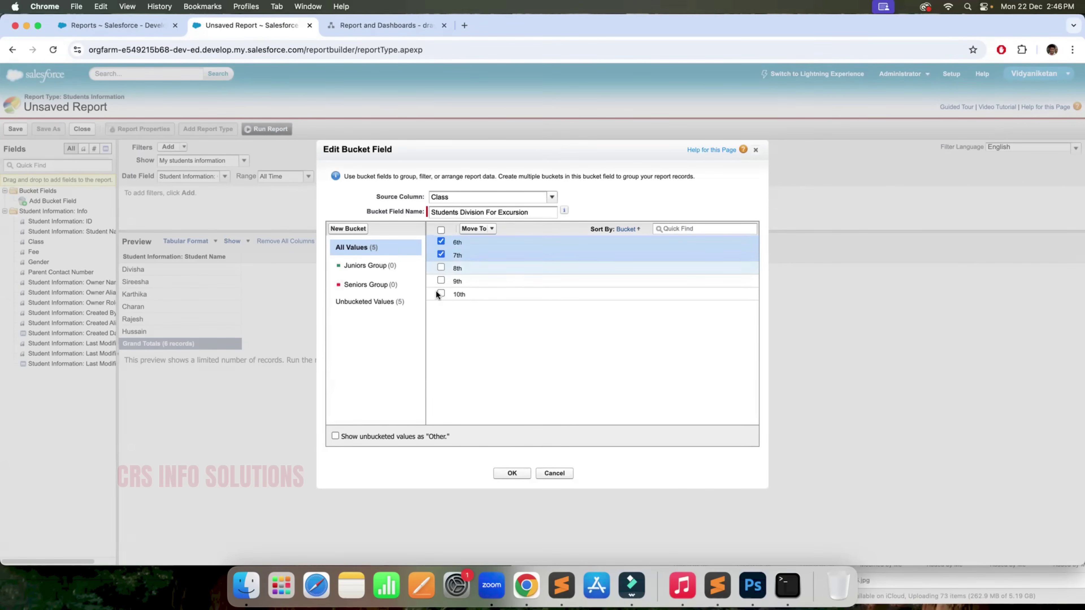
click(441, 268)
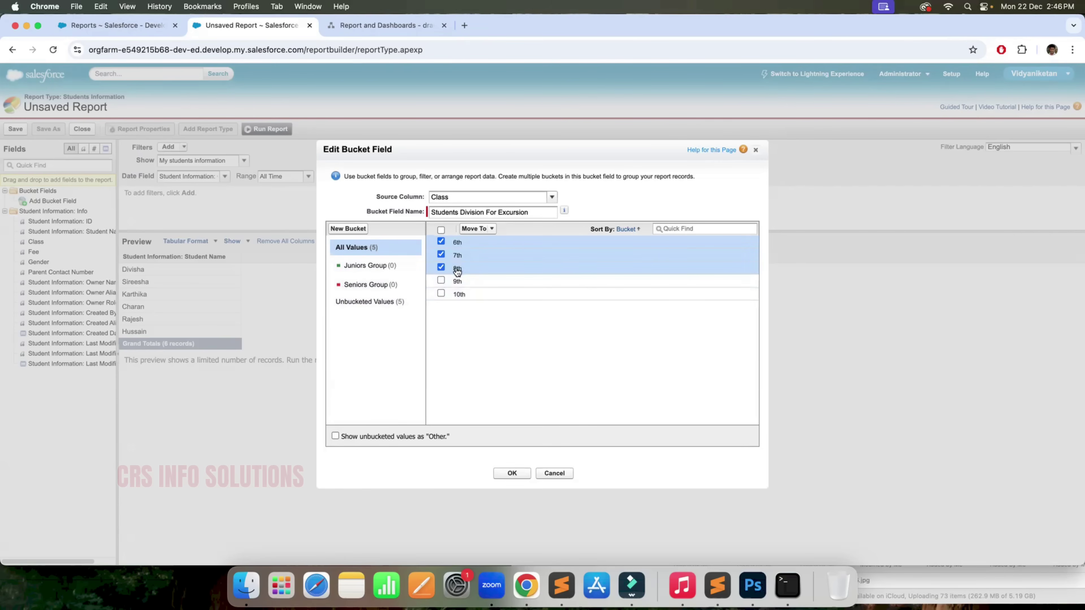
click(477, 230)
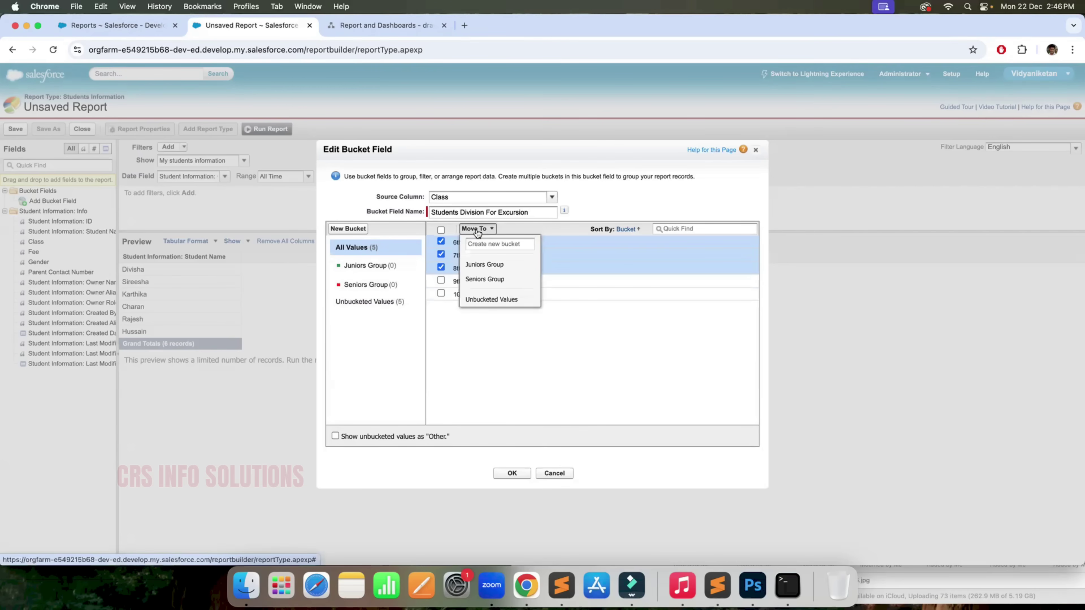
click(484, 265)
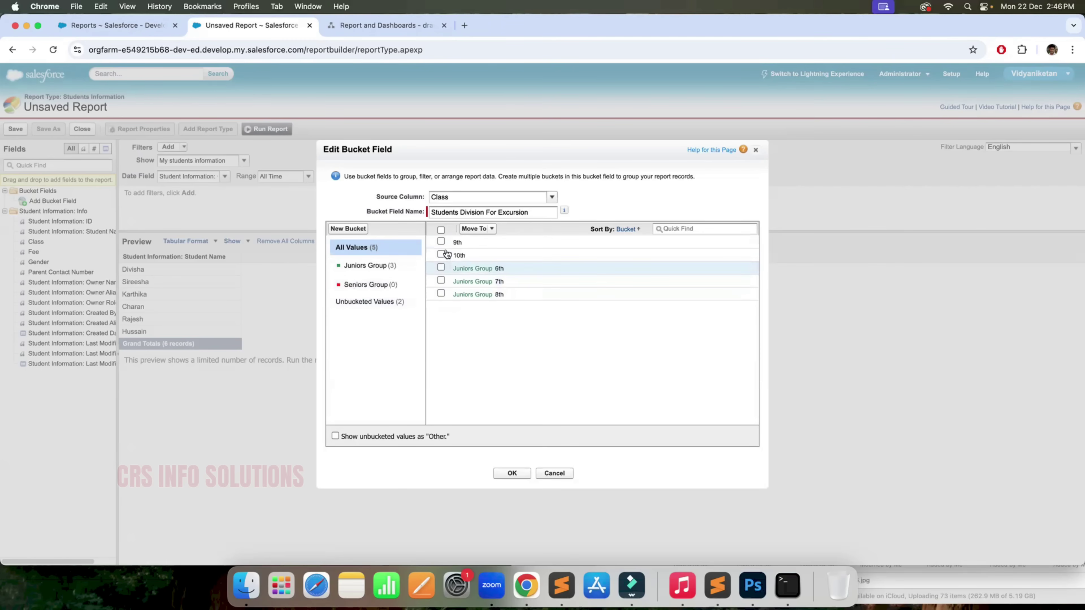
Step: Move the 9th and 10th class values into the Seniors Group bucket and apply the bucket field to the report
click(378, 25)
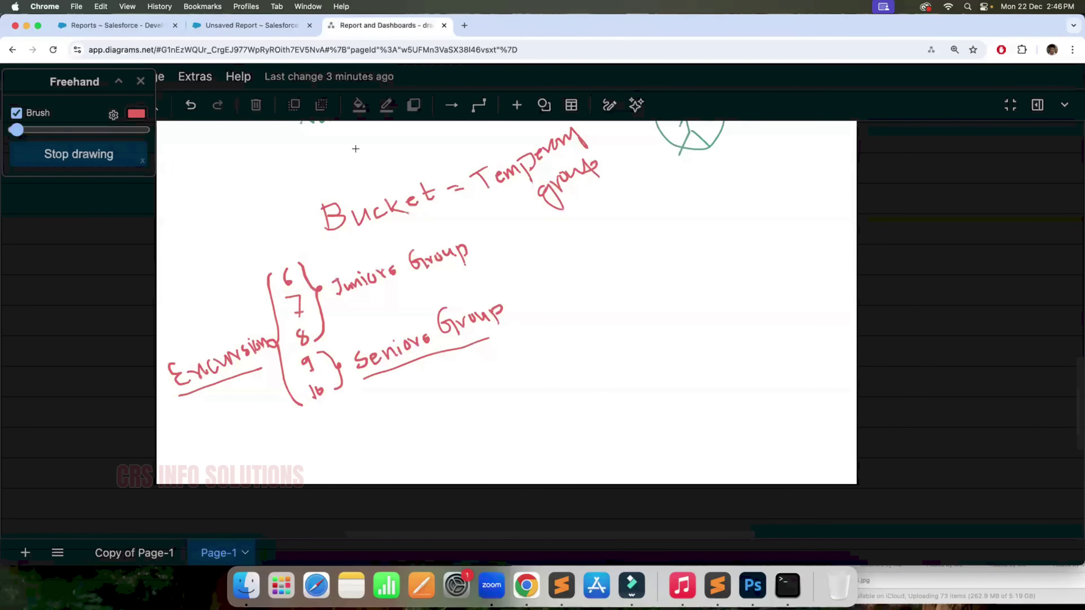
click(252, 25)
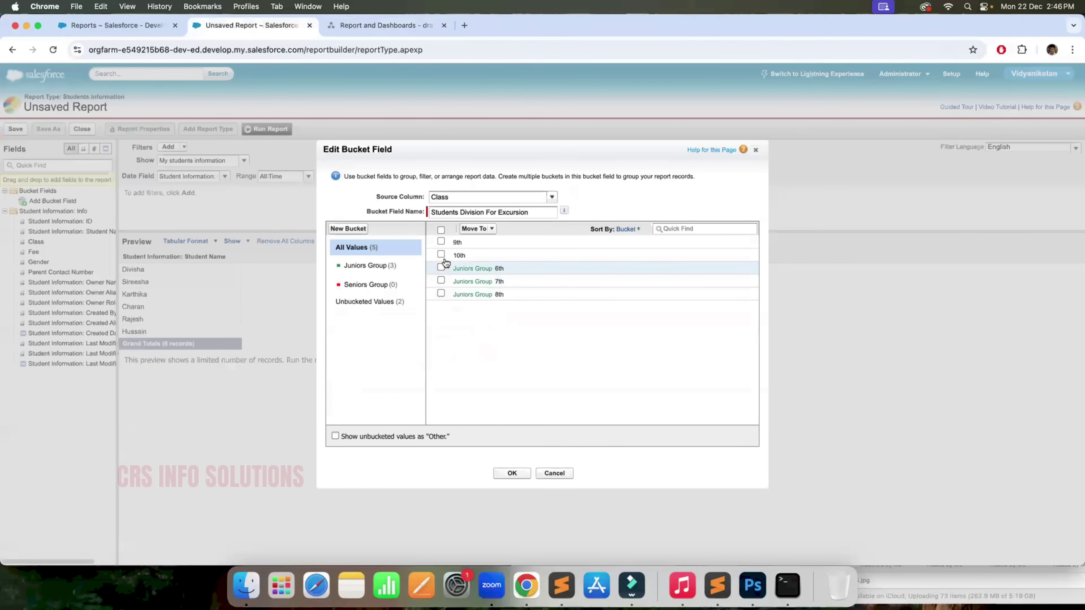
click(441, 242)
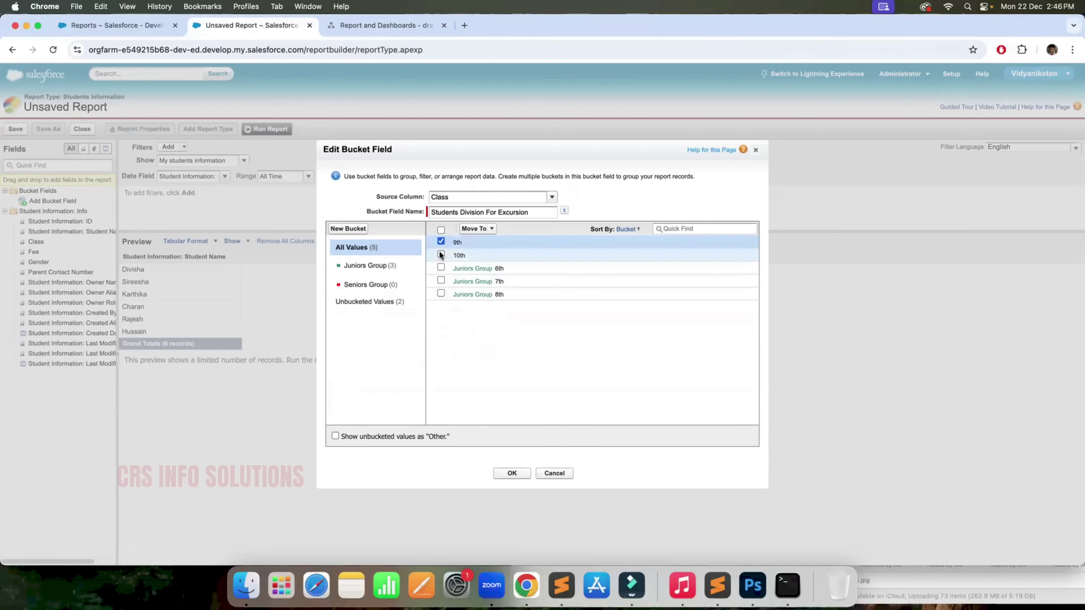
click(441, 255)
click(481, 232)
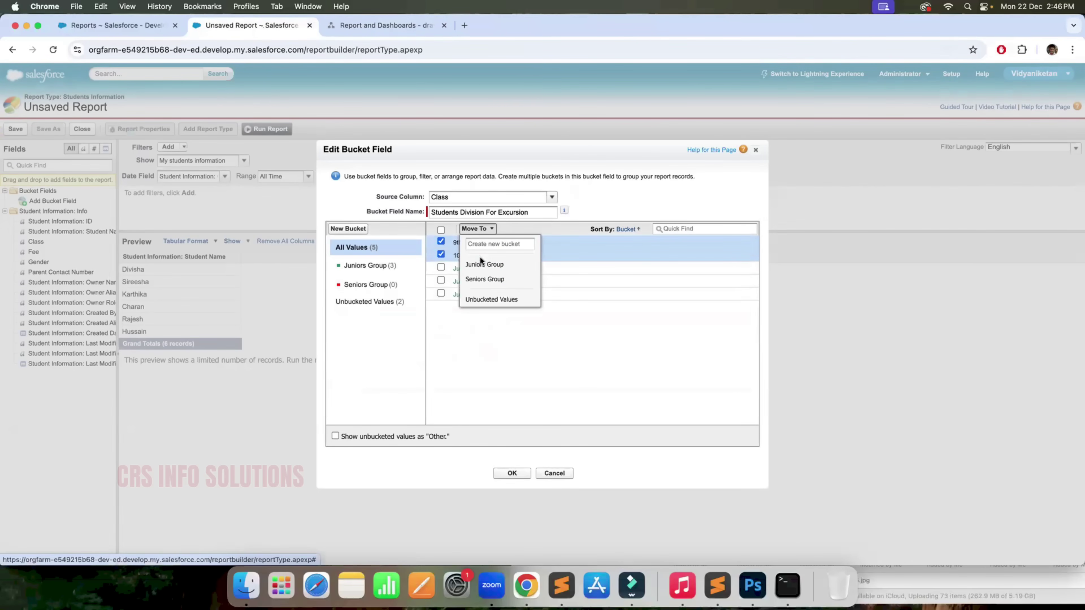
click(484, 280)
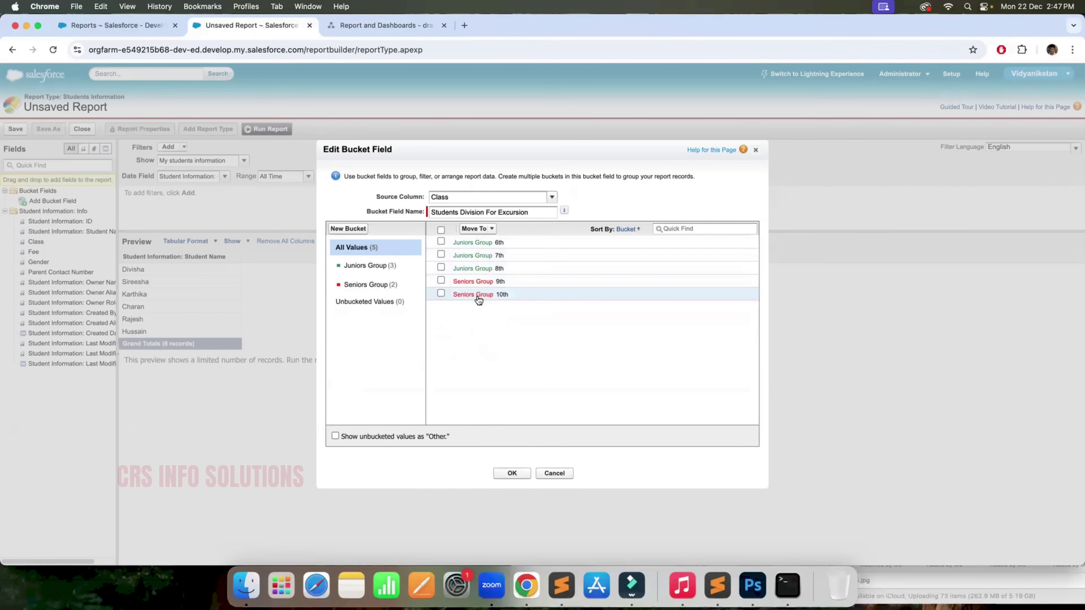
click(512, 473)
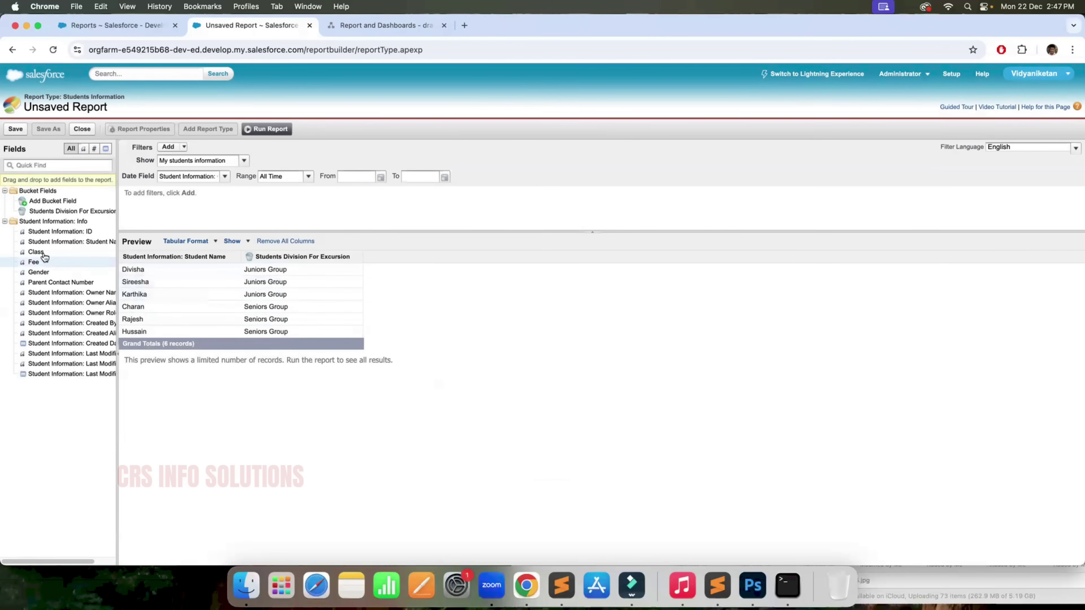
Step: Run the report with Class added as the last column, and compare its grouping with the draw.io sketch
drag(78, 256, 361, 267)
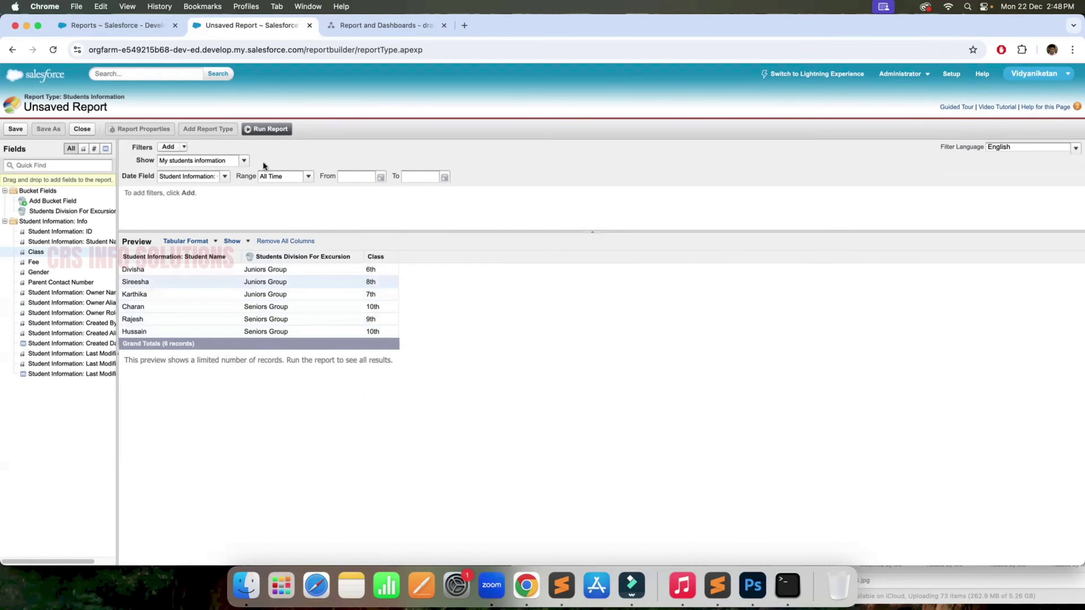
click(275, 129)
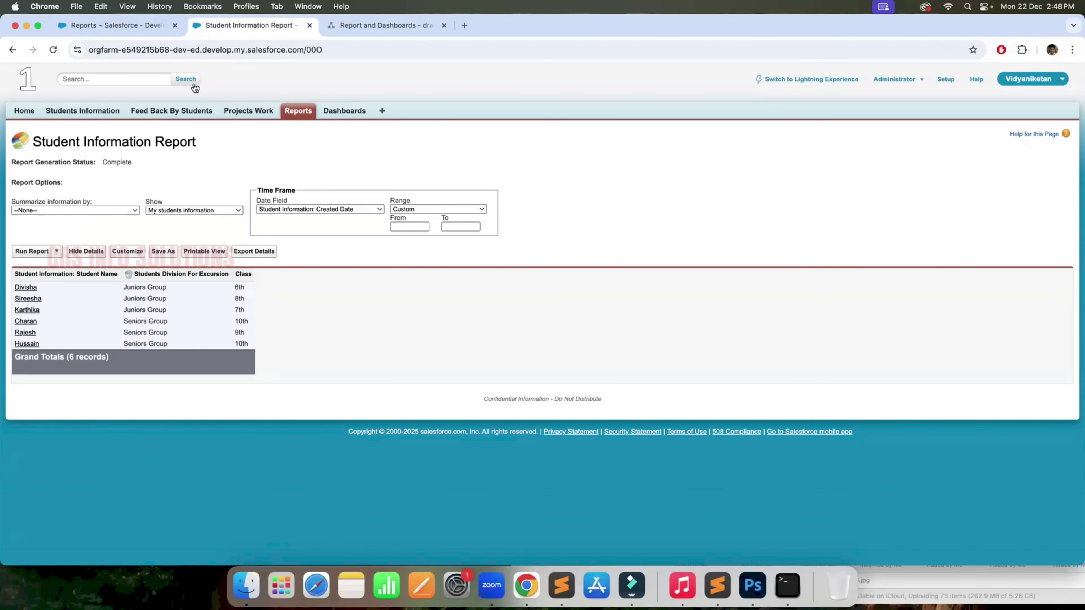
click(385, 27)
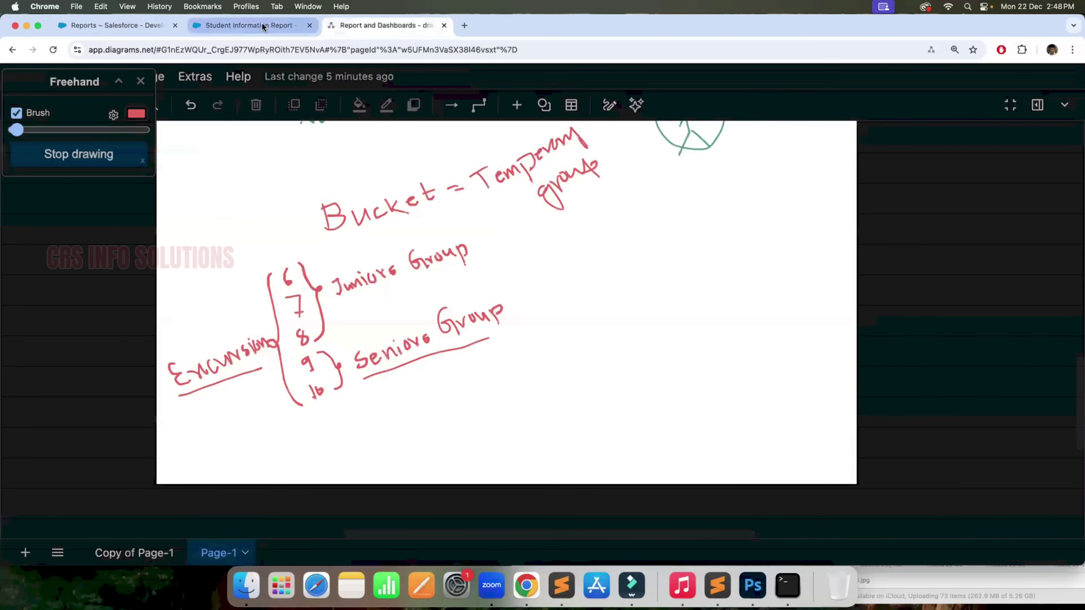
click(280, 32)
click(380, 25)
click(280, 30)
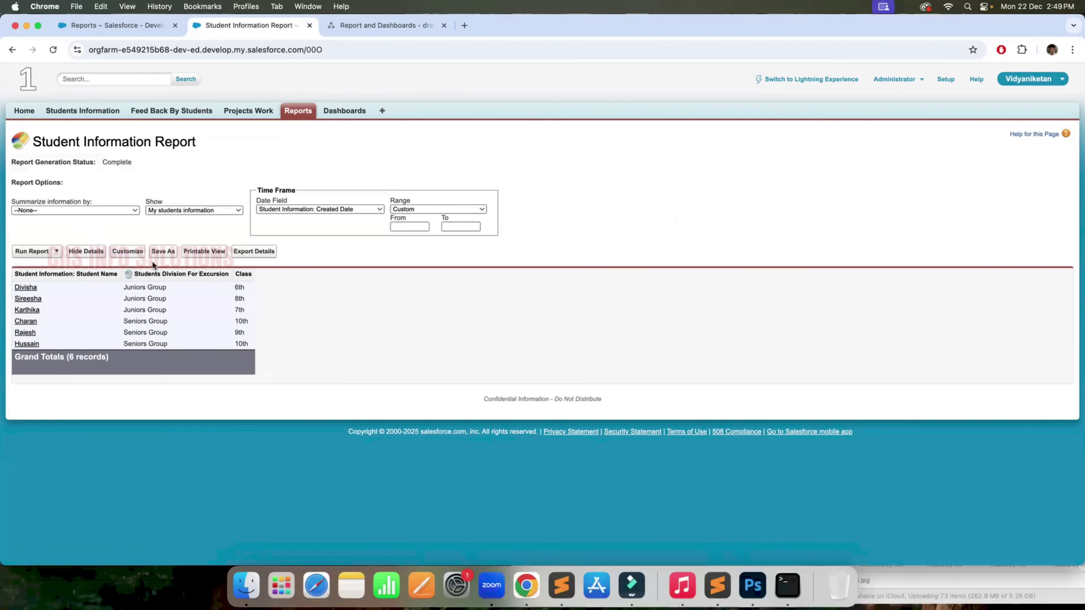
Step: Save the report as "Excursion Group" in the Students all information folder, and view the saved report
click(163, 251)
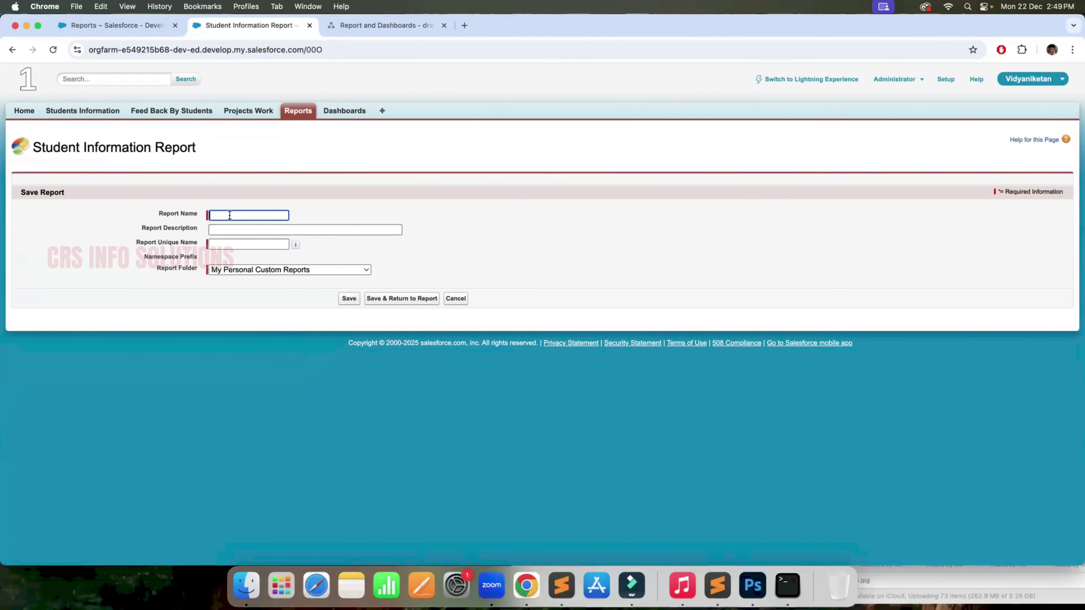
text(Exucursion Group)
click(222, 214)
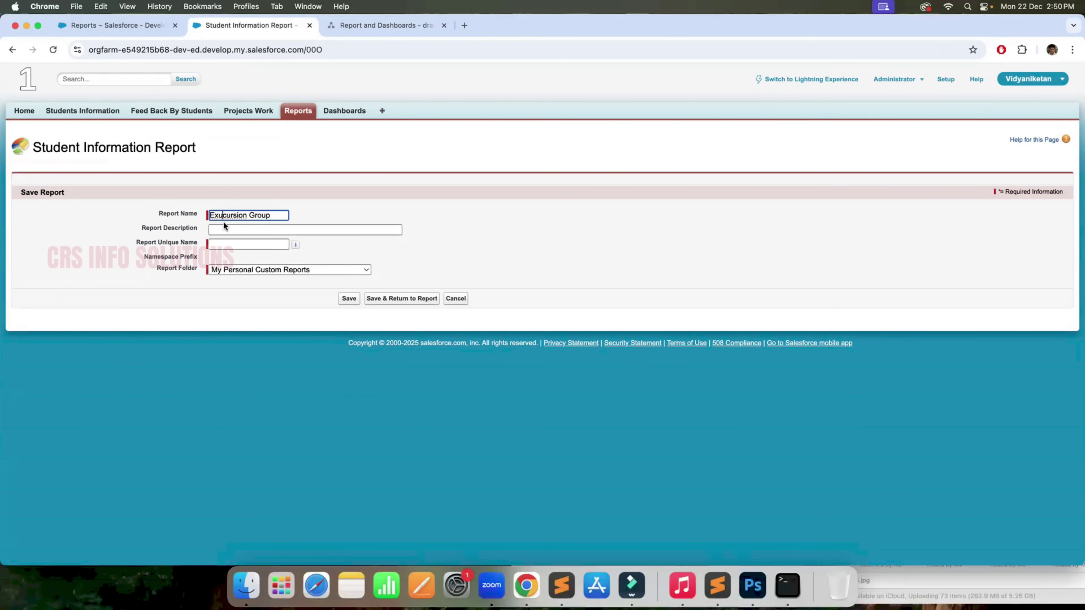
key(BackSpace)
click(228, 243)
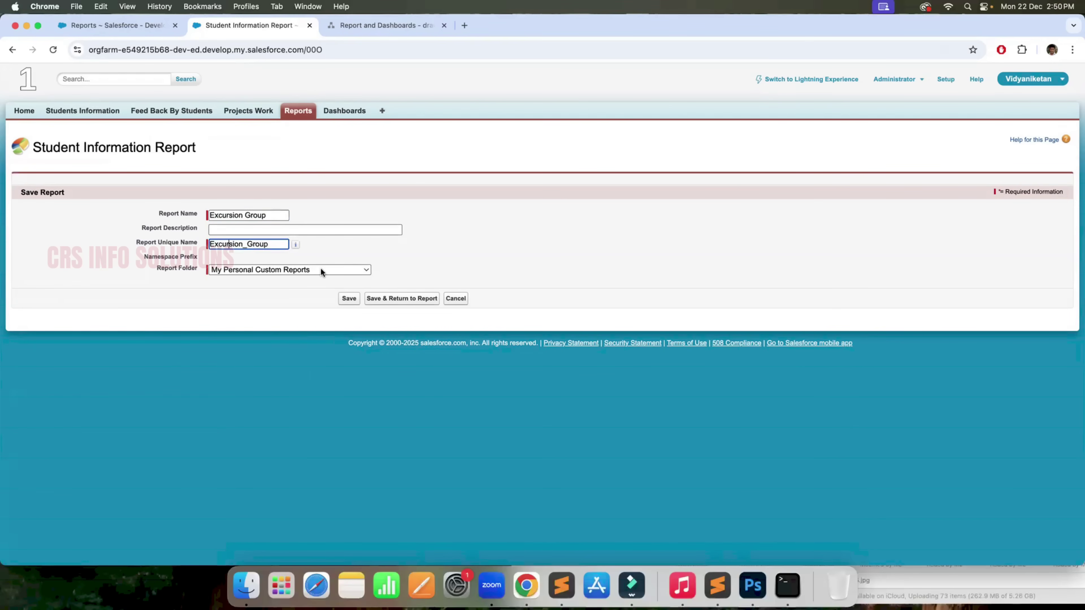
click(345, 269)
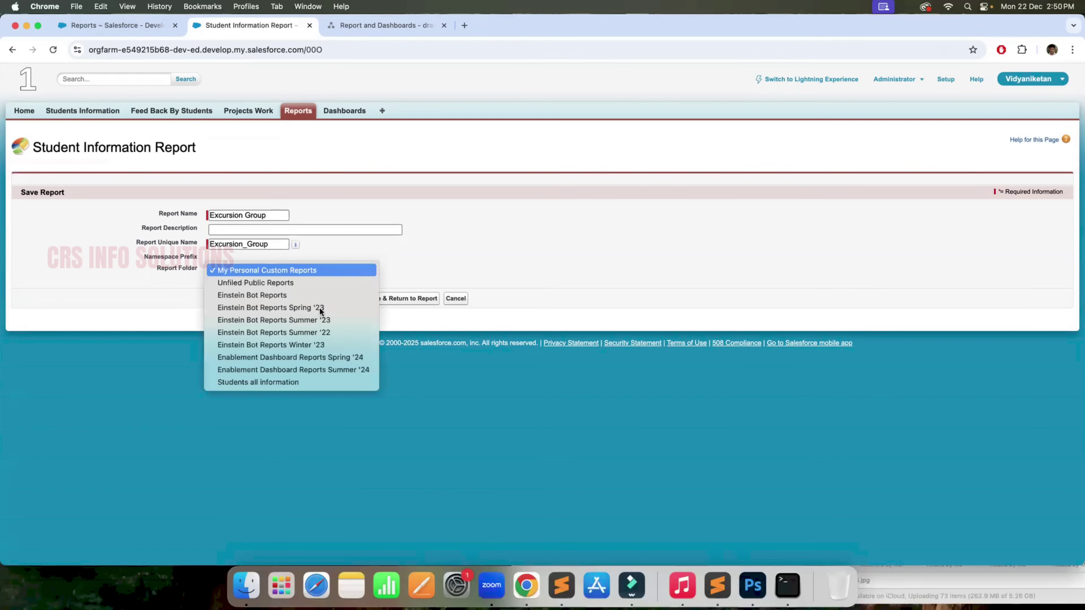
click(293, 379)
drag(153, 268, 196, 268)
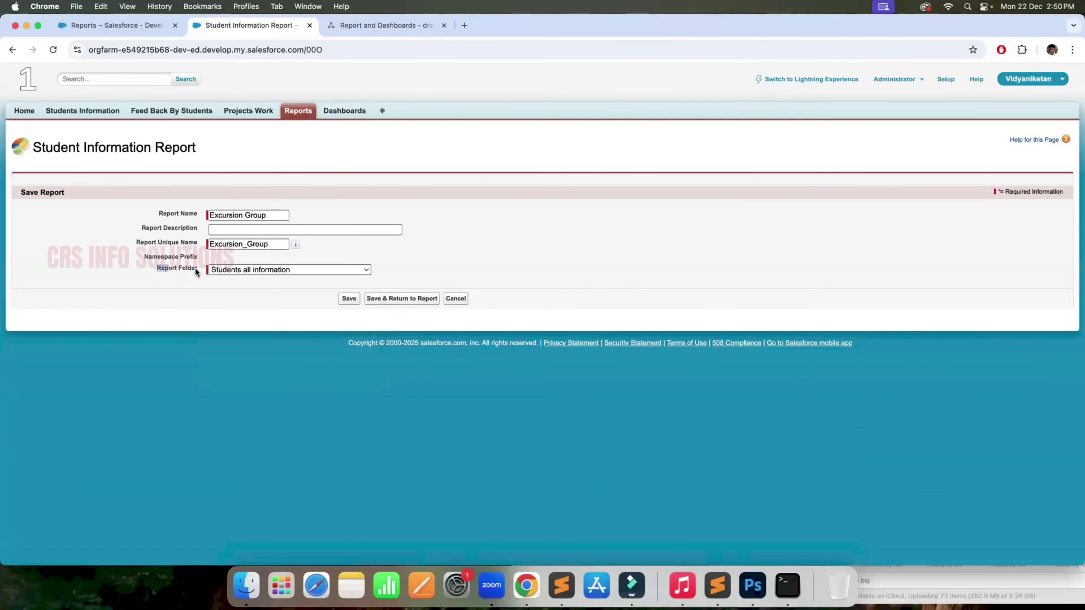
click(348, 299)
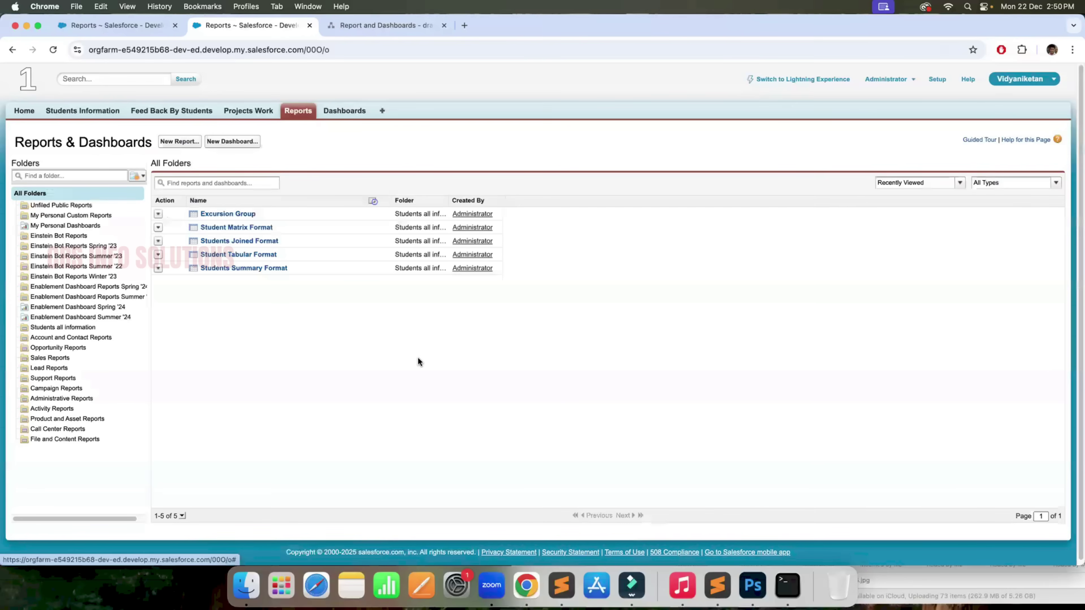
click(237, 213)
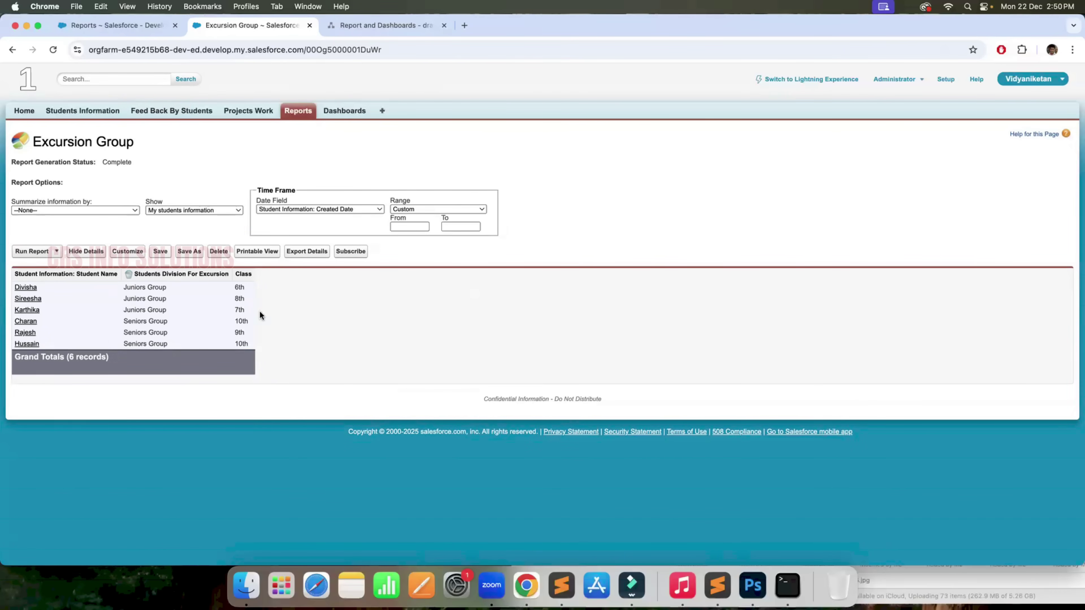
click(299, 112)
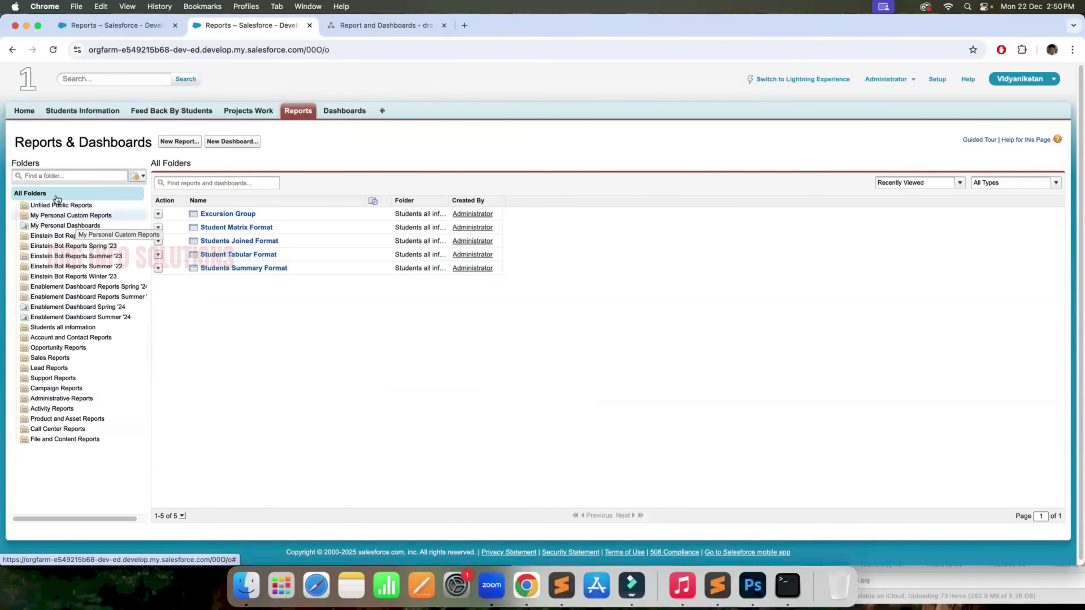
click(182, 141)
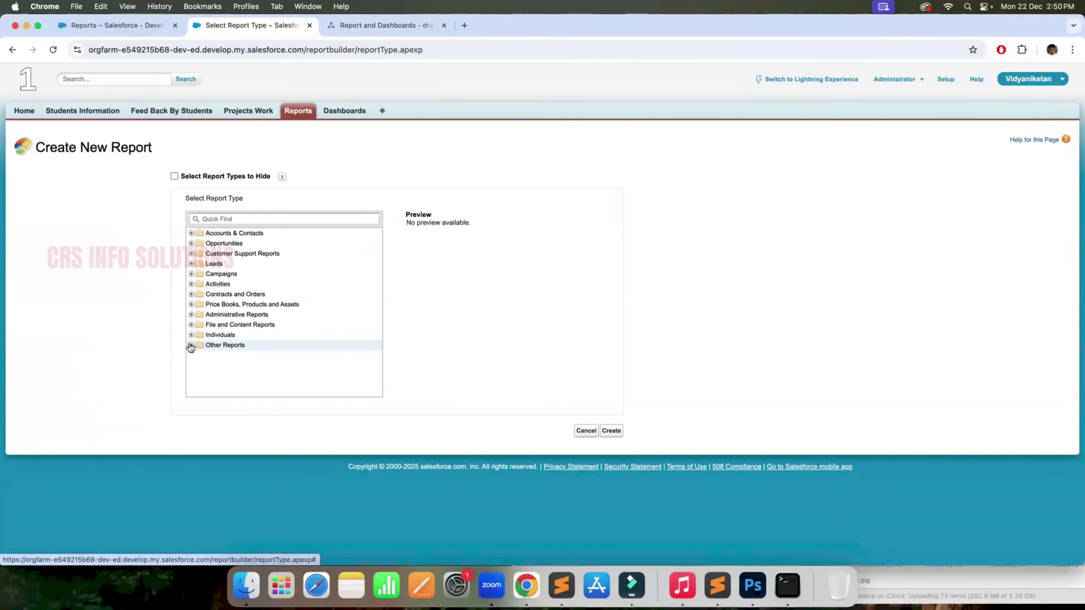
click(191, 345)
click(222, 356)
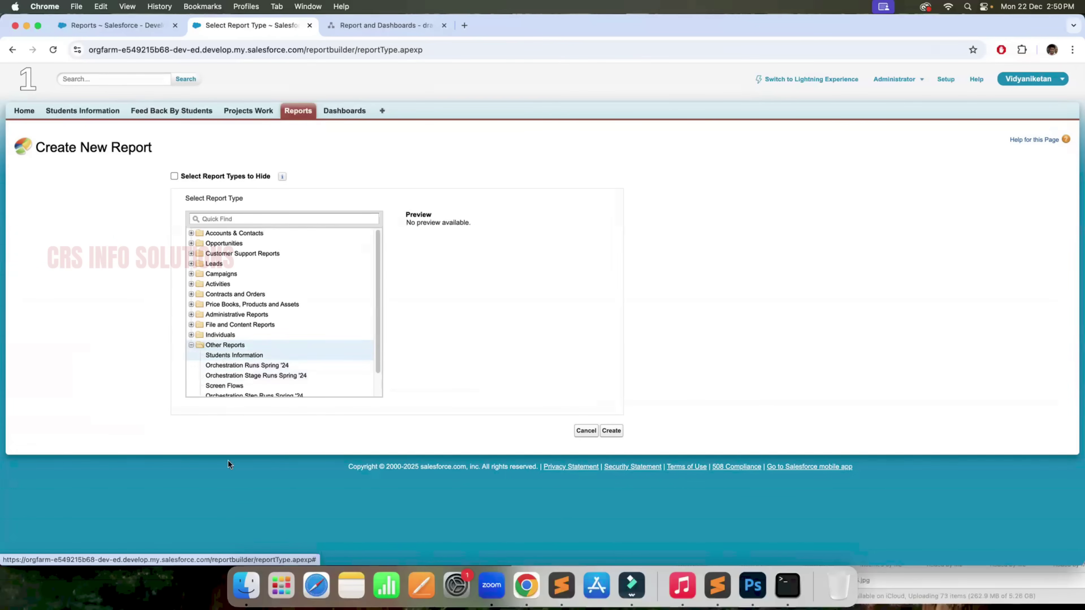
click(611, 430)
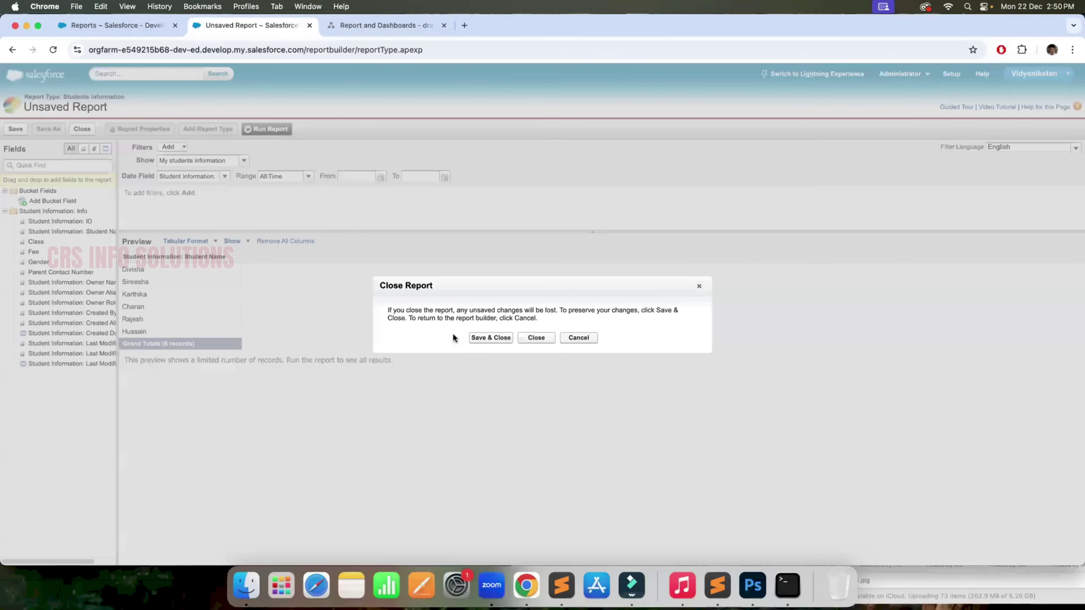
click(537, 337)
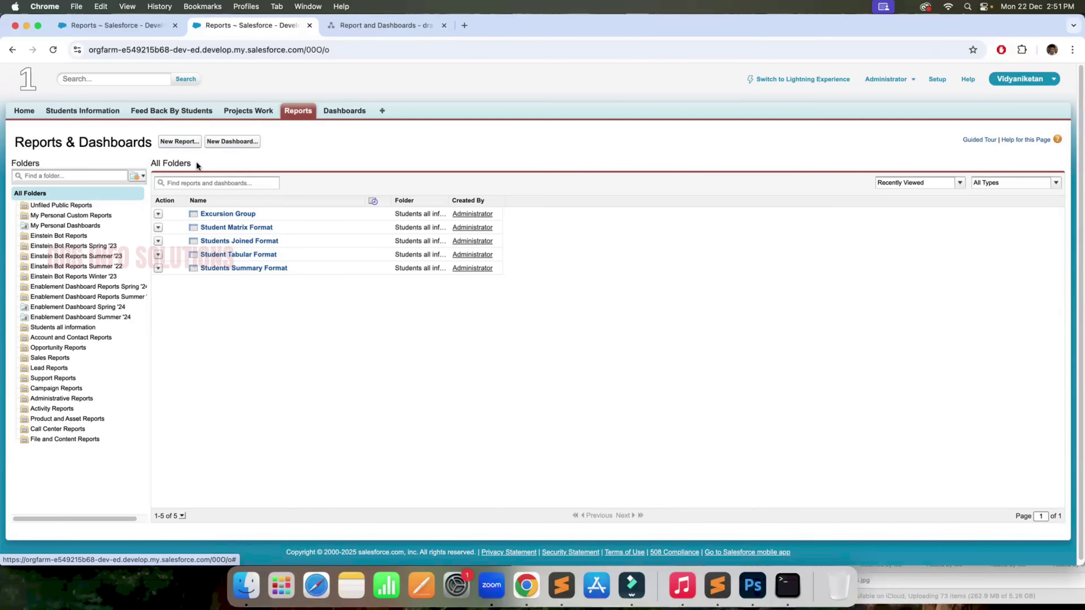
Step: Review the saved Student Tabular Format and Students Joined Format reports from the reports list
click(143, 177)
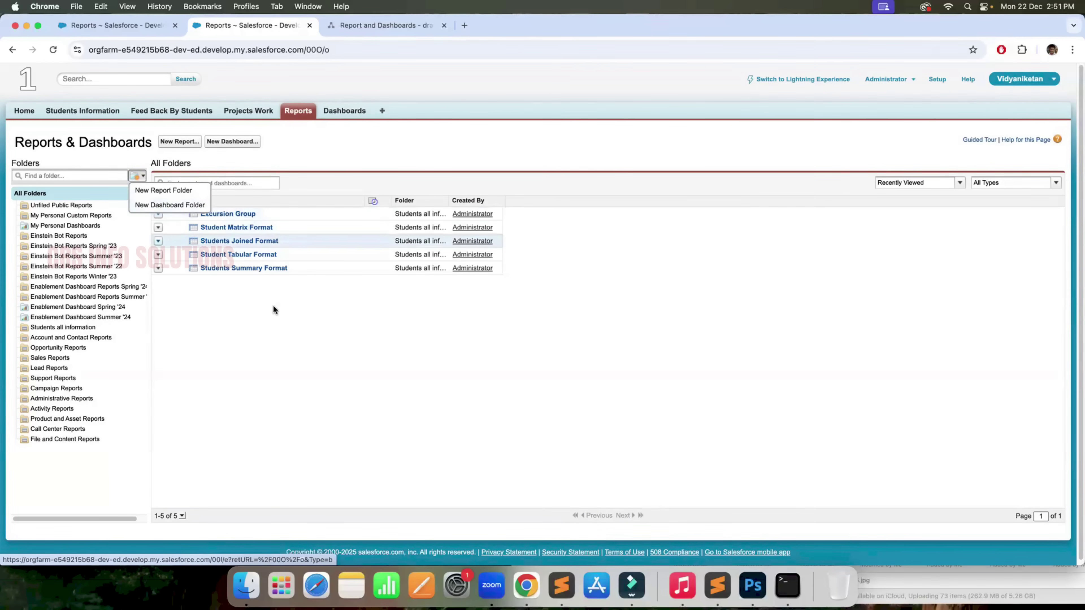
click(280, 327)
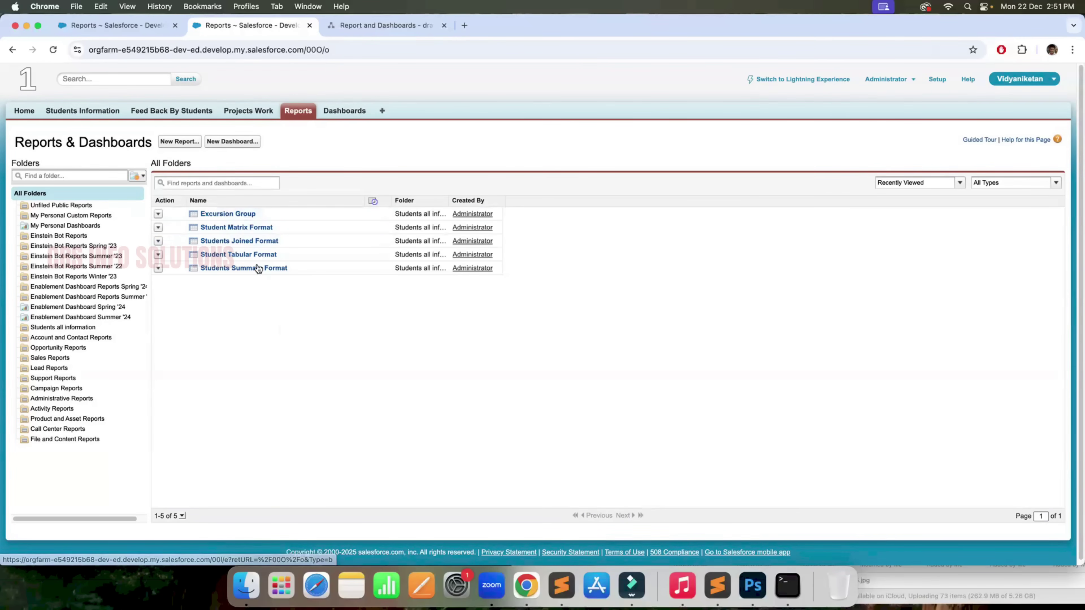
click(238, 253)
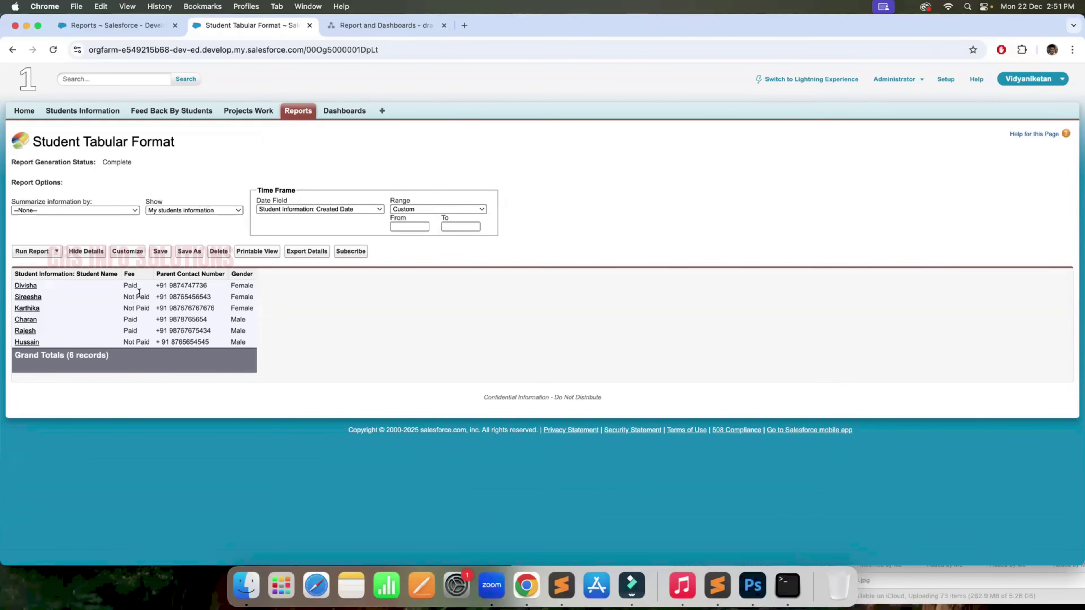
click(12, 50)
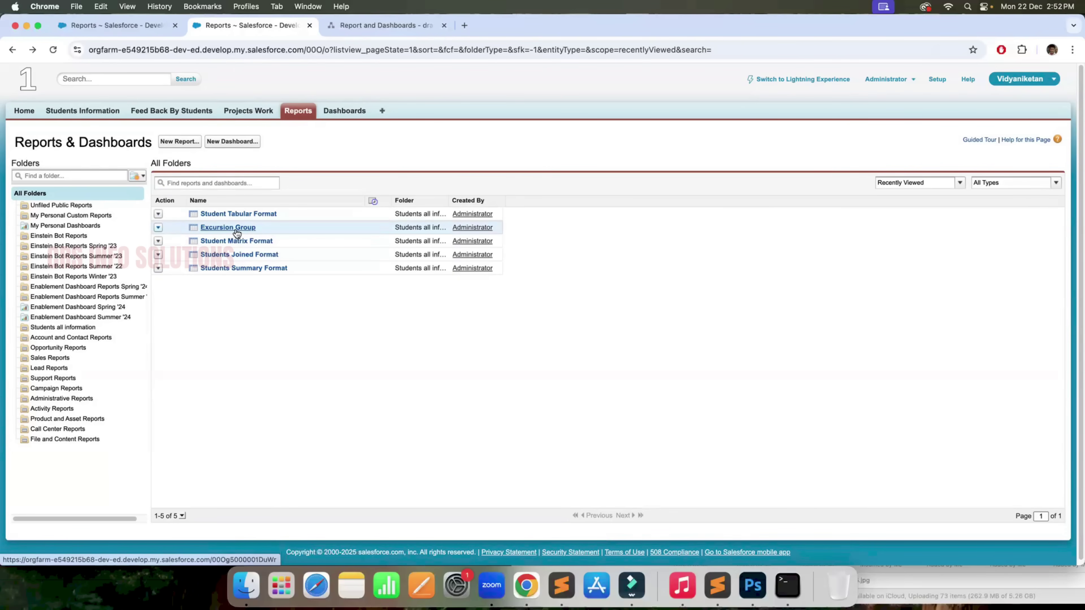
click(236, 255)
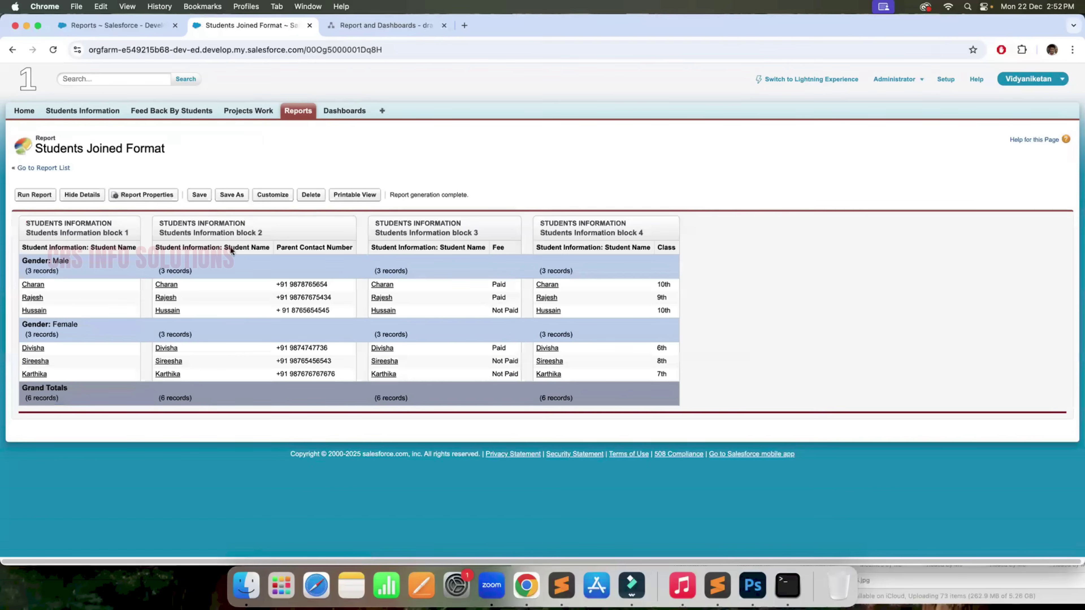
click(12, 49)
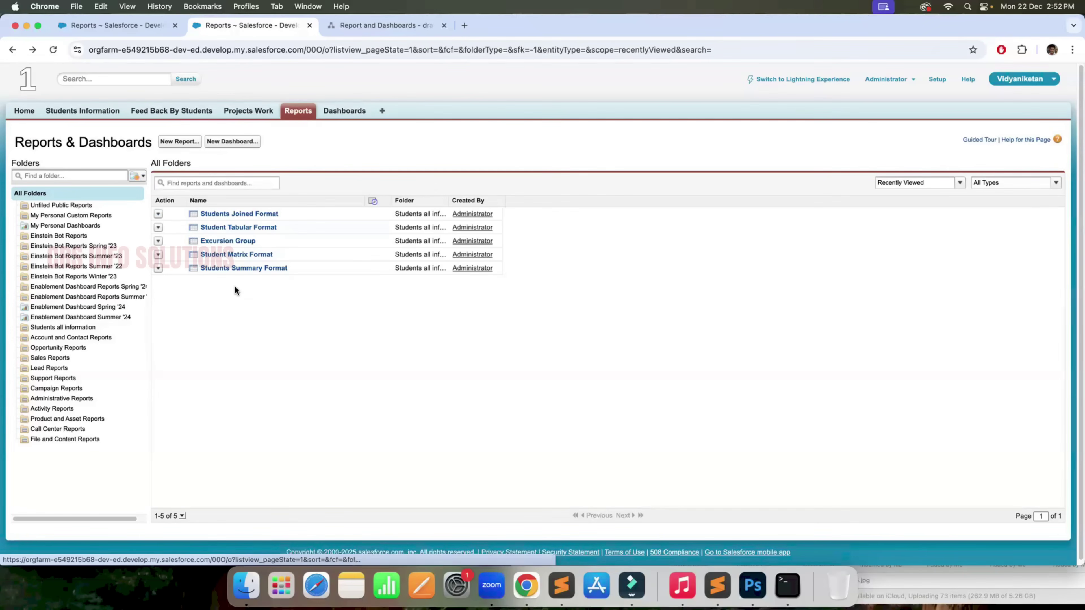
Step: Create and save a new dashboard folder labelled "Student all information - Dashboard", using the auto-filled unique name
click(141, 177)
click(154, 210)
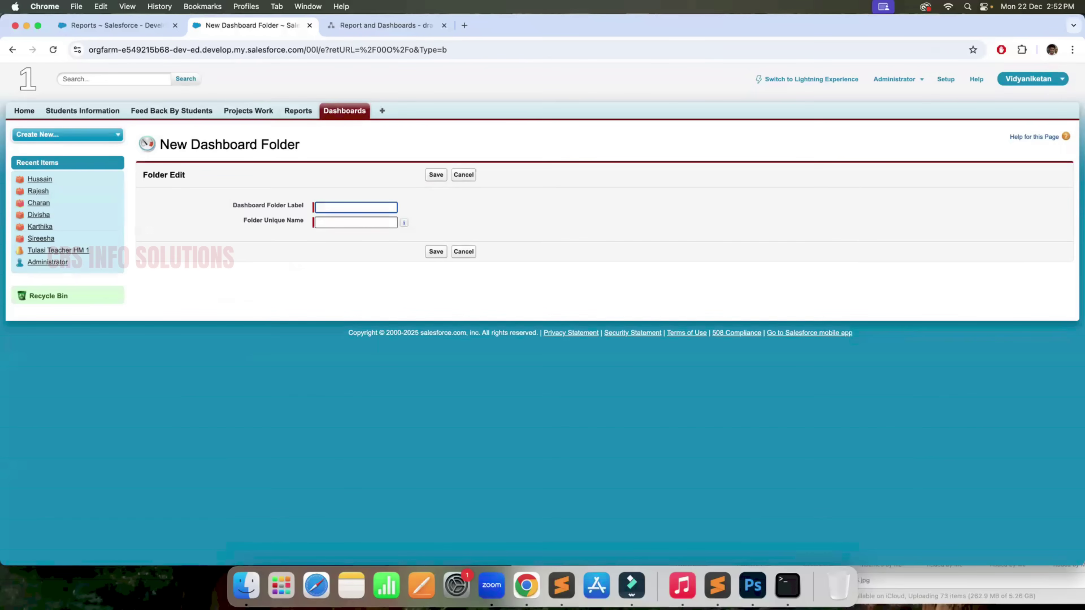
text(Student all information)
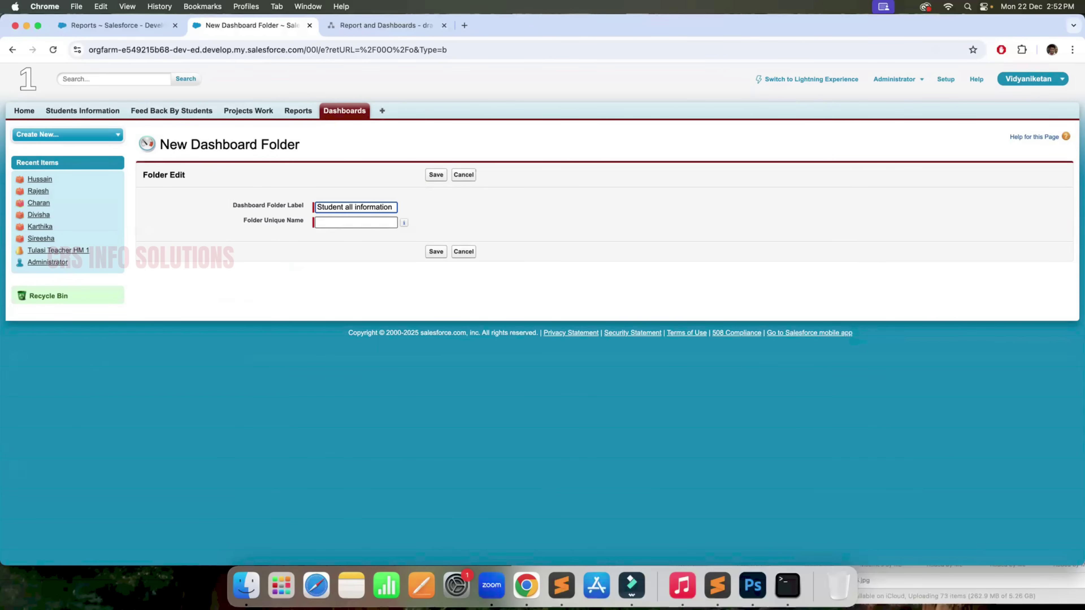
text(-)
text( Dash)
text(bo)
text(a)
text(ard)
key(Tab)
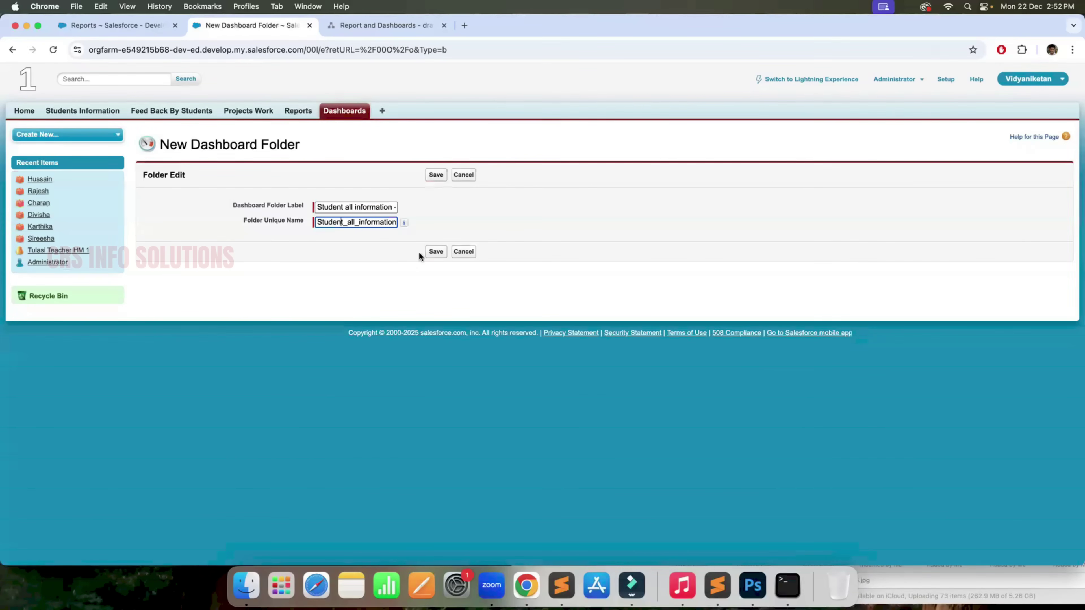
click(437, 252)
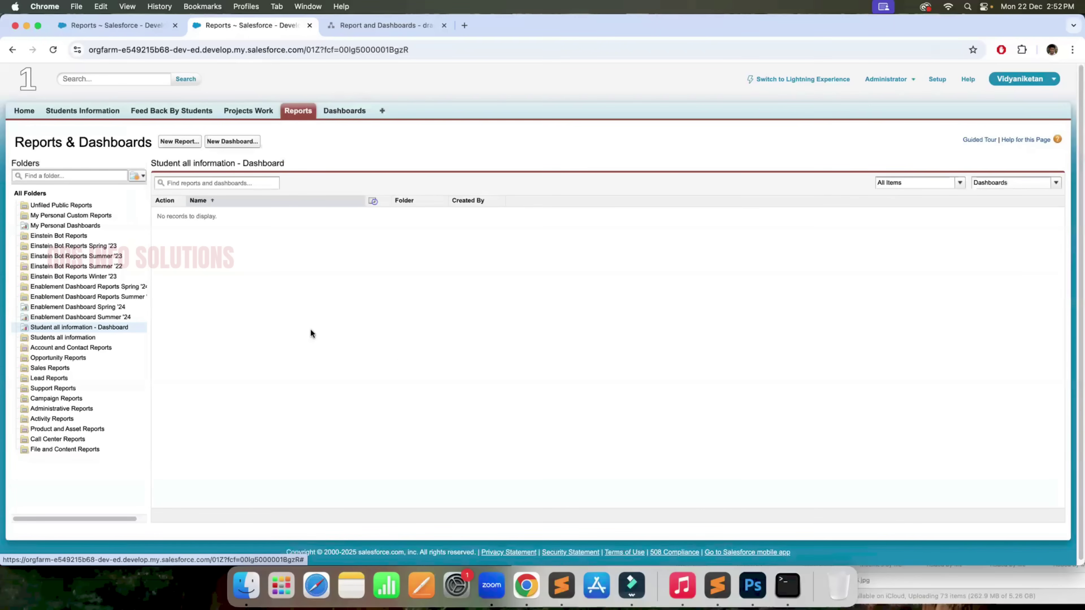
Step: Examine the new Student all information - Dashboard folder and its available management options
drag(291, 163, 150, 164)
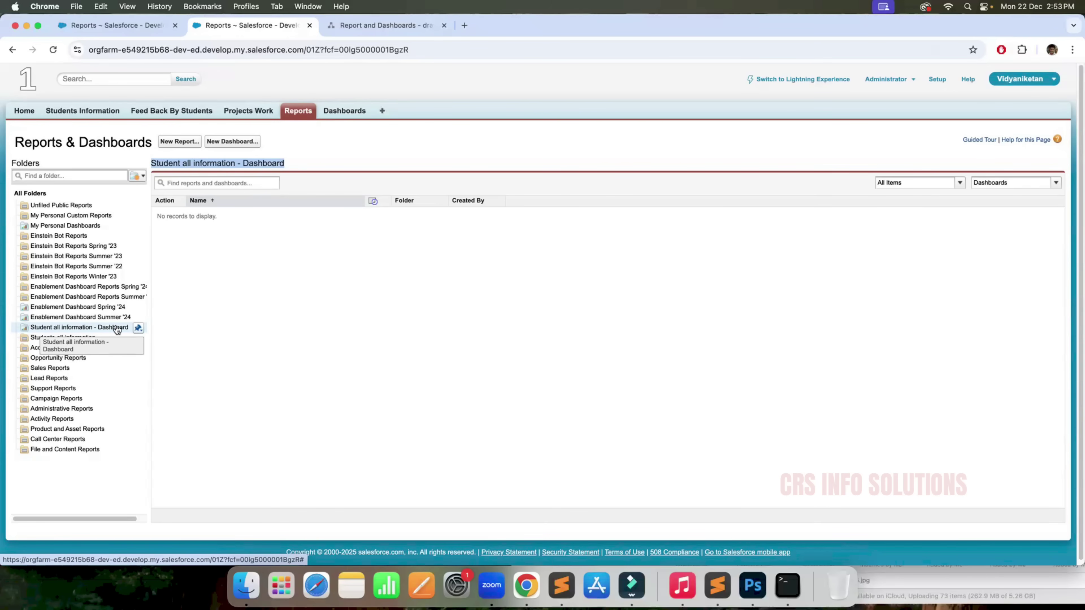
click(139, 328)
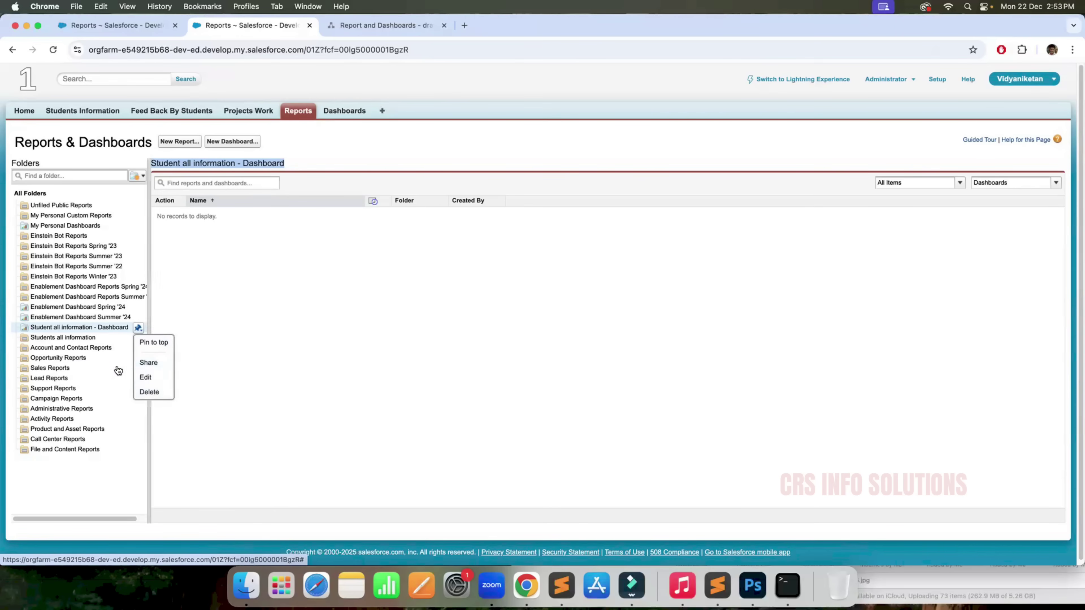
click(221, 325)
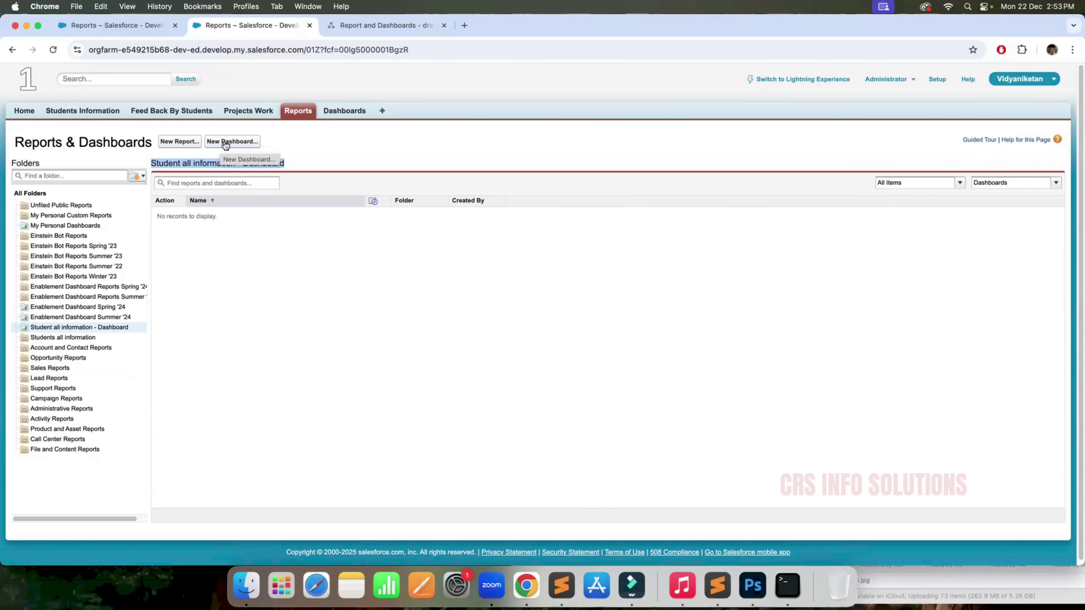
Step: Start a new dashboard from the Student all information - Dashboard folder, backing out of the report type selection
click(183, 142)
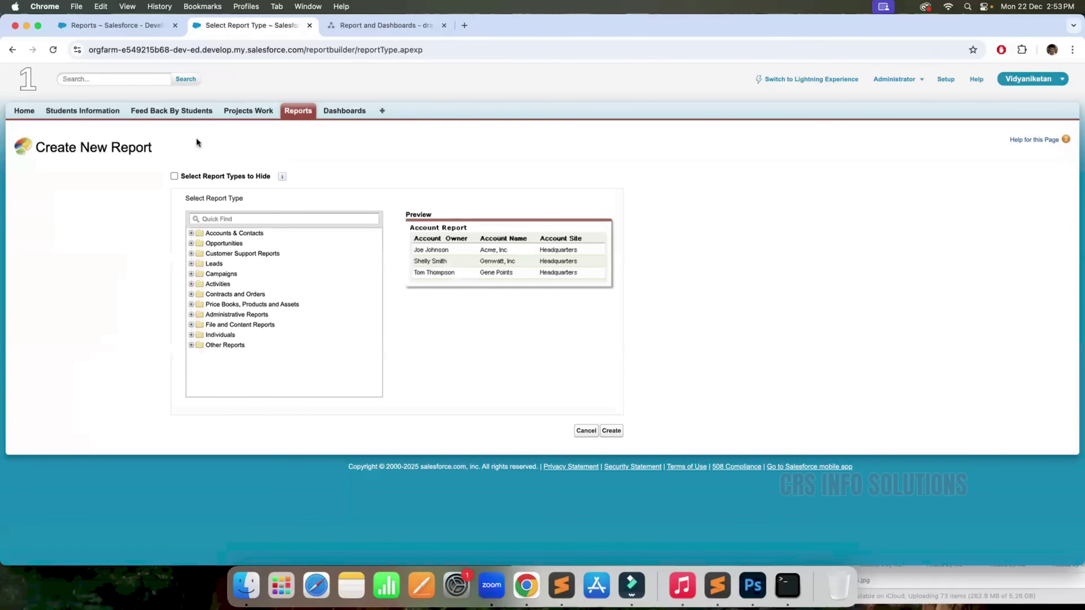
click(12, 50)
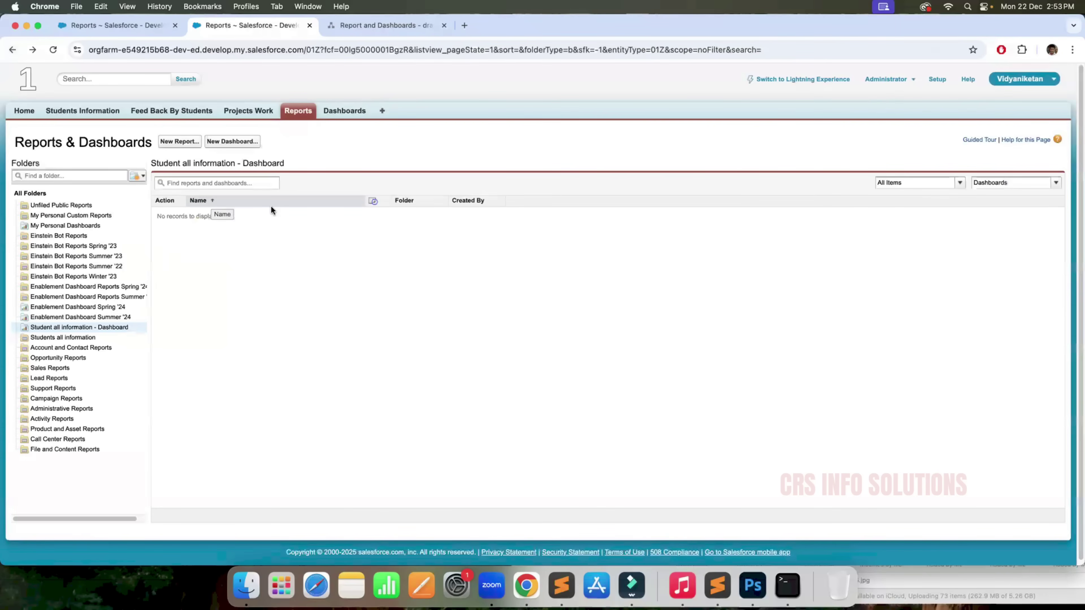
click(234, 143)
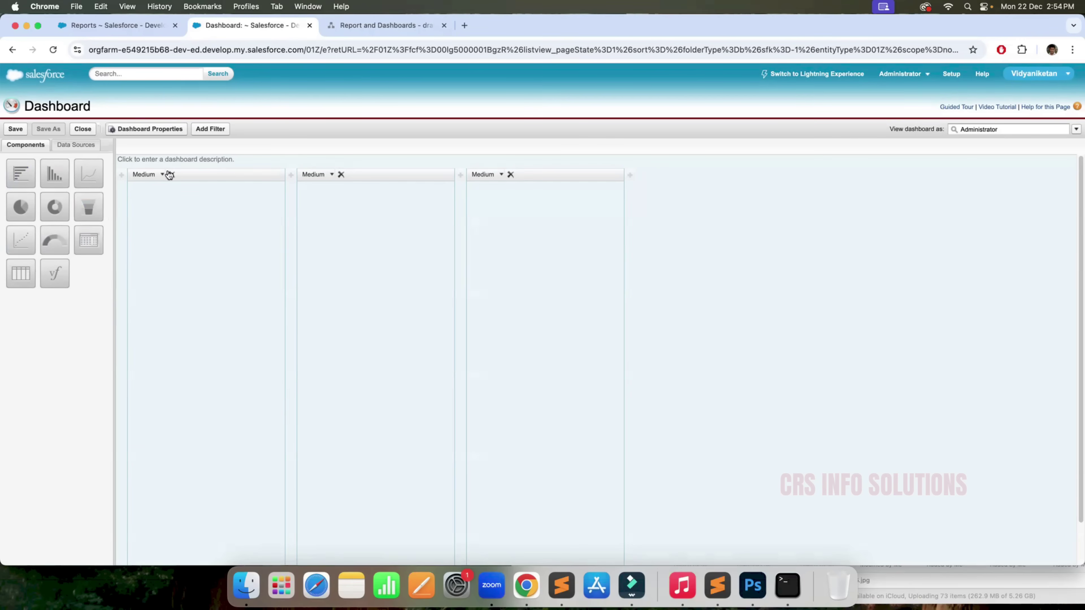
Step: Compare the saved student reports list with the blank dashboard layout and its chart components
click(134, 25)
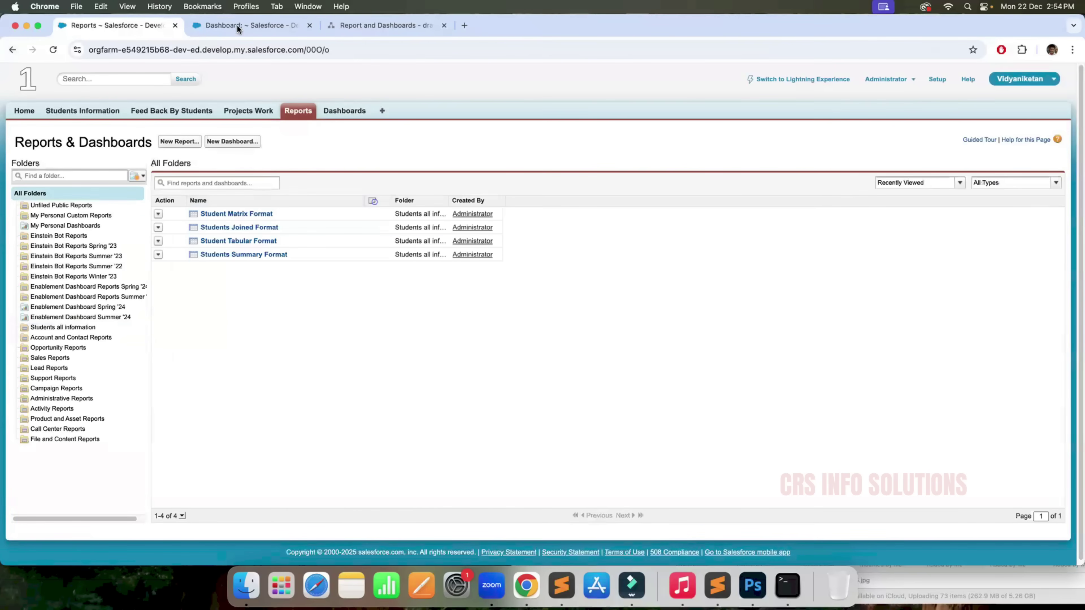
click(226, 25)
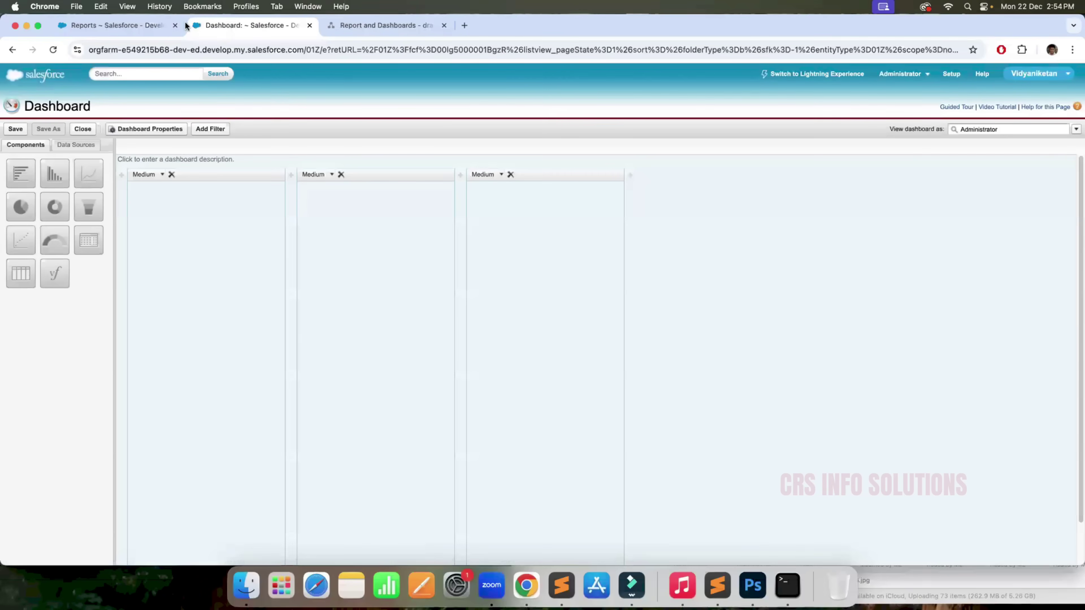
click(160, 25)
click(211, 25)
key(ctrl+shift+Tab)
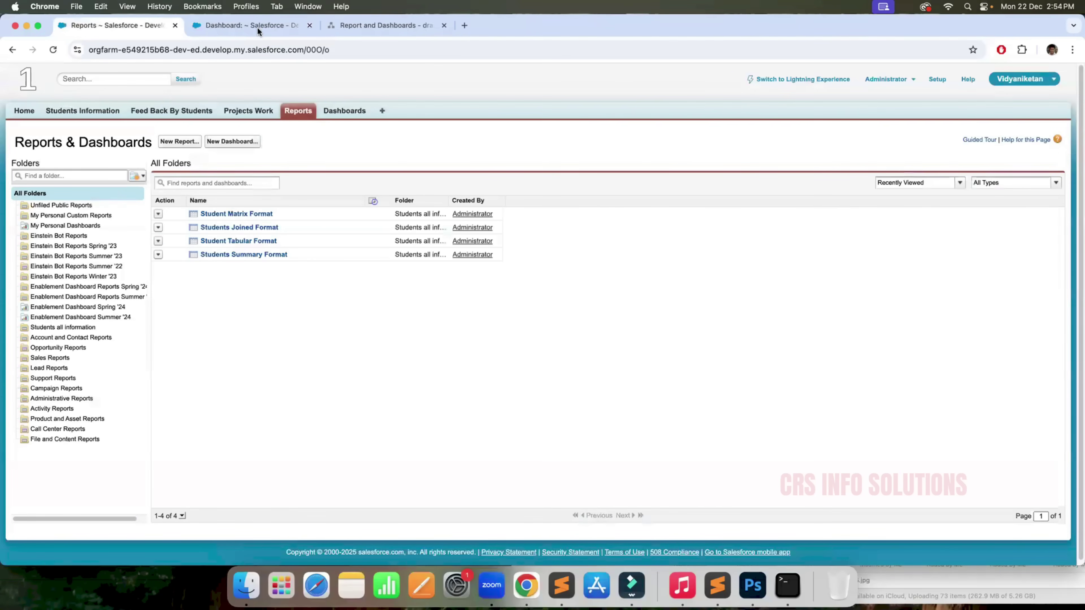
key(ctrl+Tab)
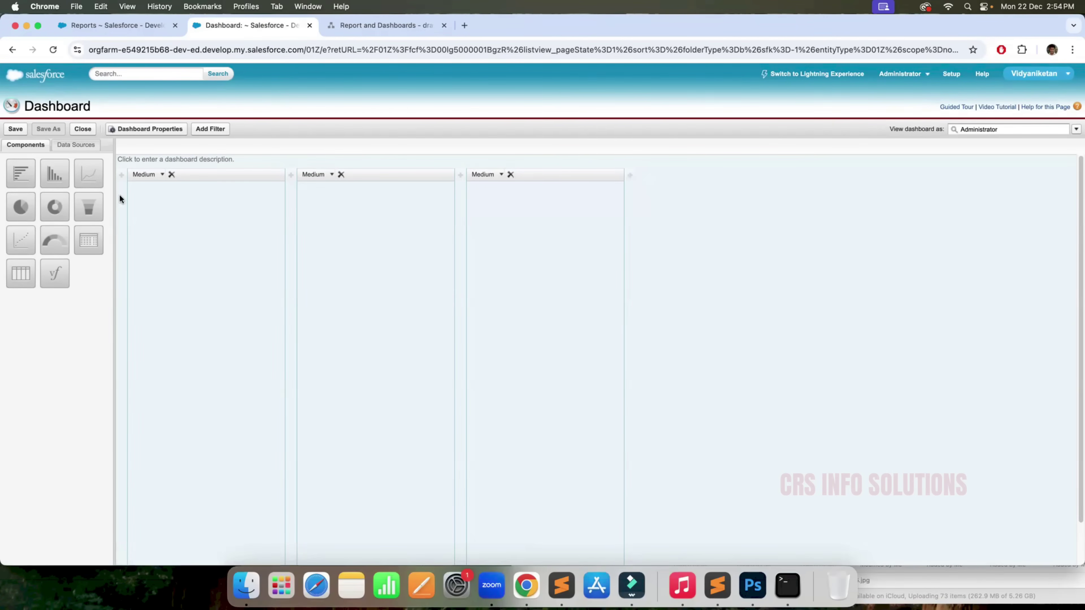
click(123, 27)
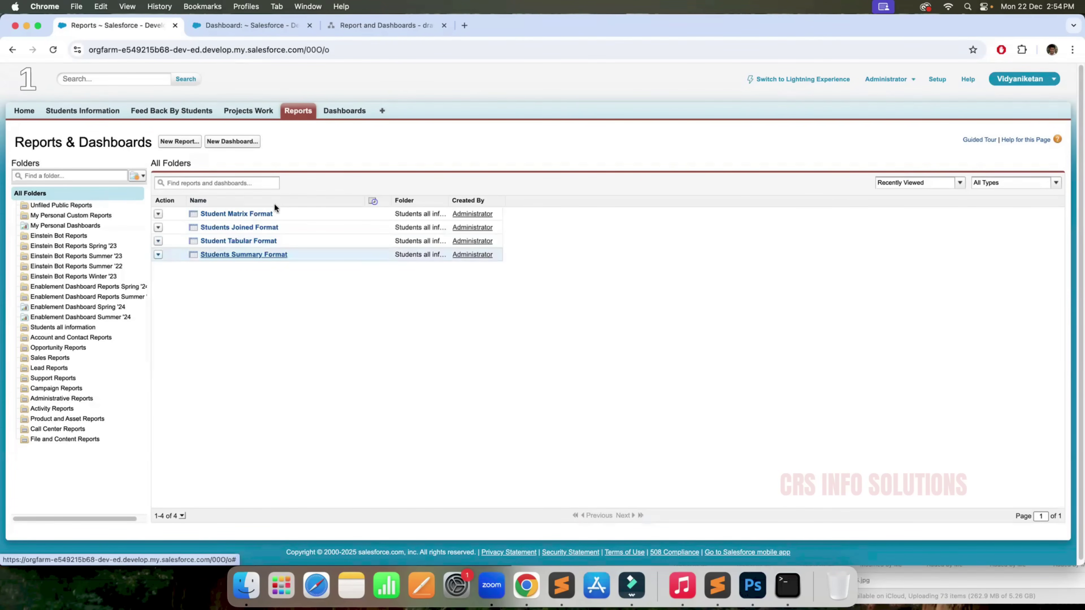
click(246, 24)
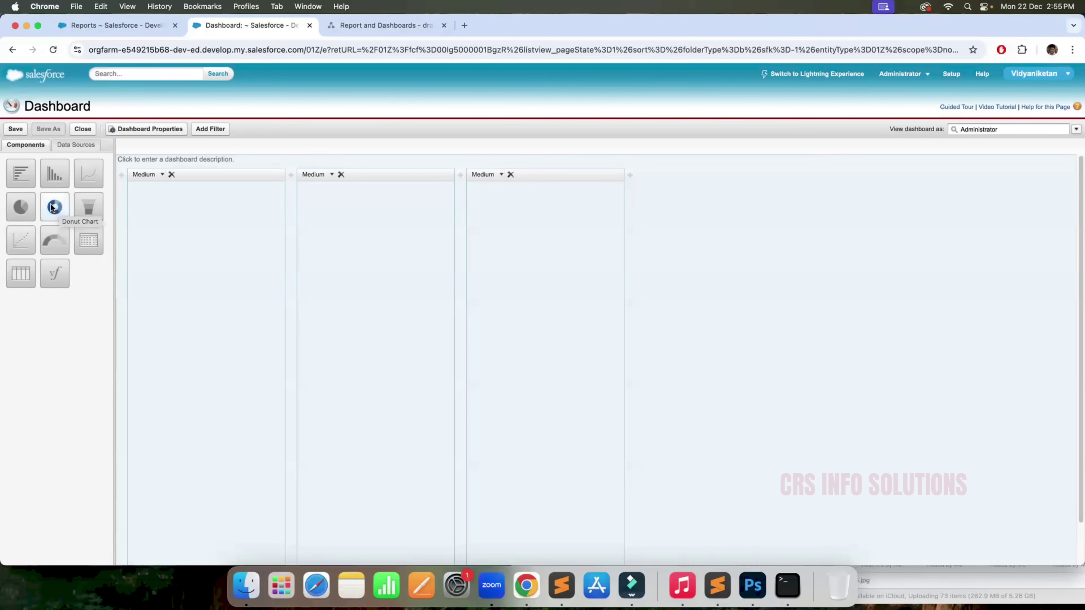
Step: Add a donut chart to the first dashboard column with the Students Summary Format report as its data source
drag(52, 207, 167, 229)
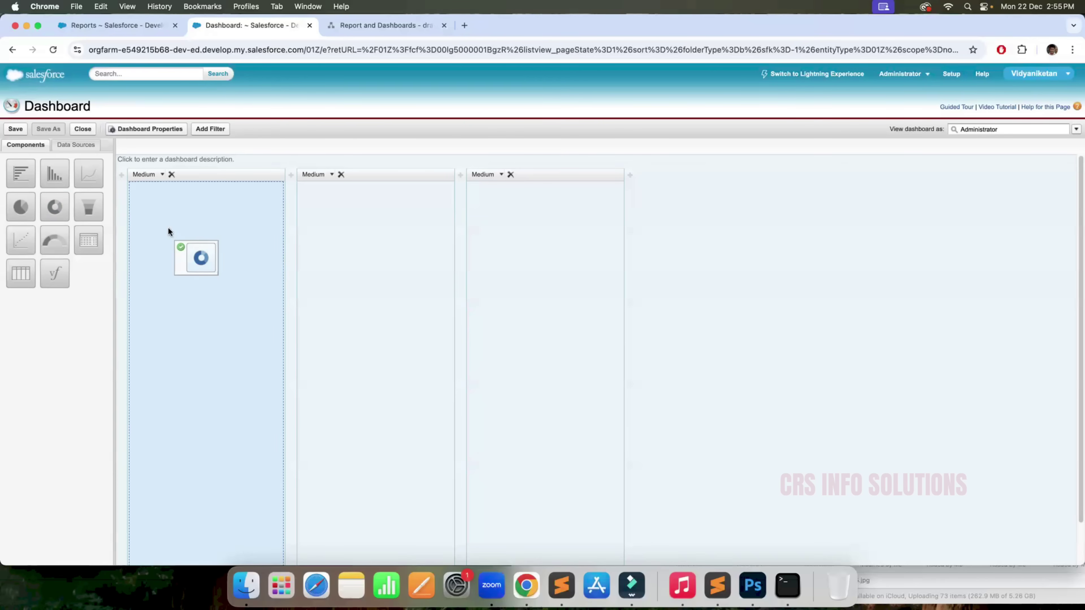
drag(169, 229, 168, 229)
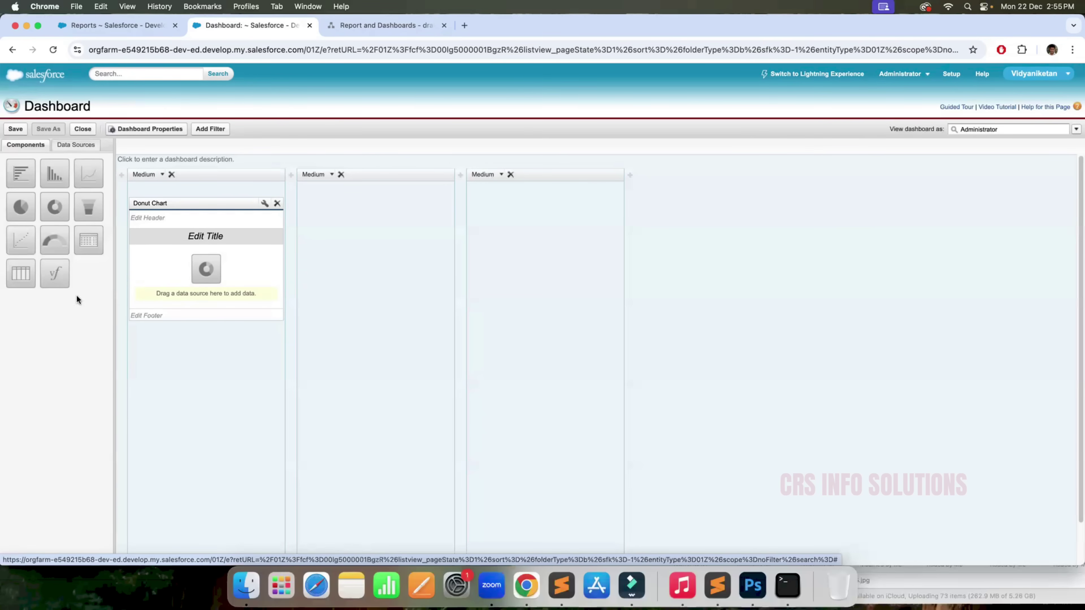
click(75, 144)
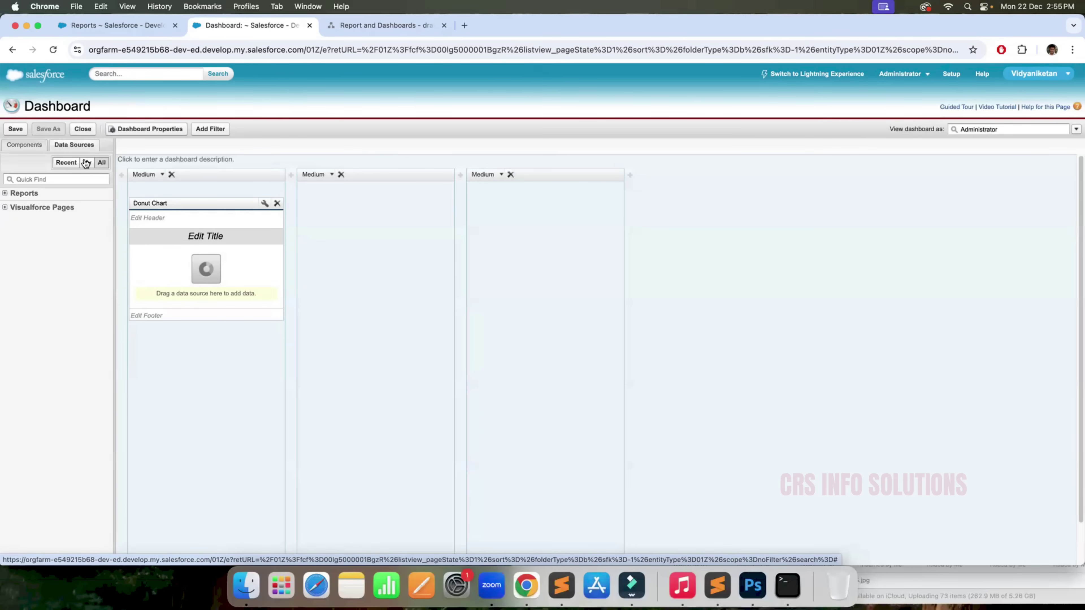
click(27, 195)
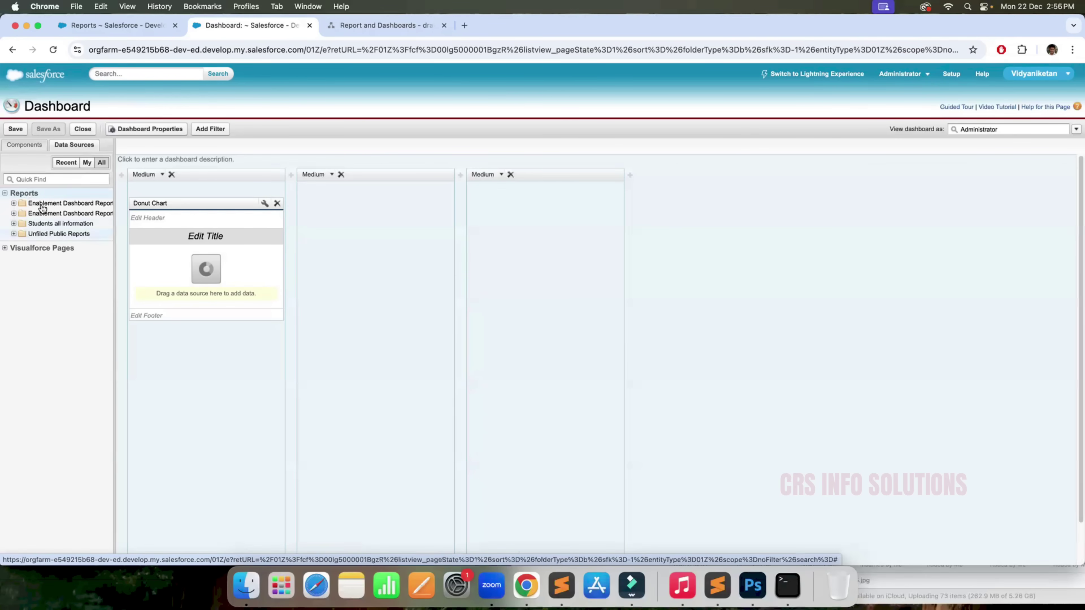
click(62, 225)
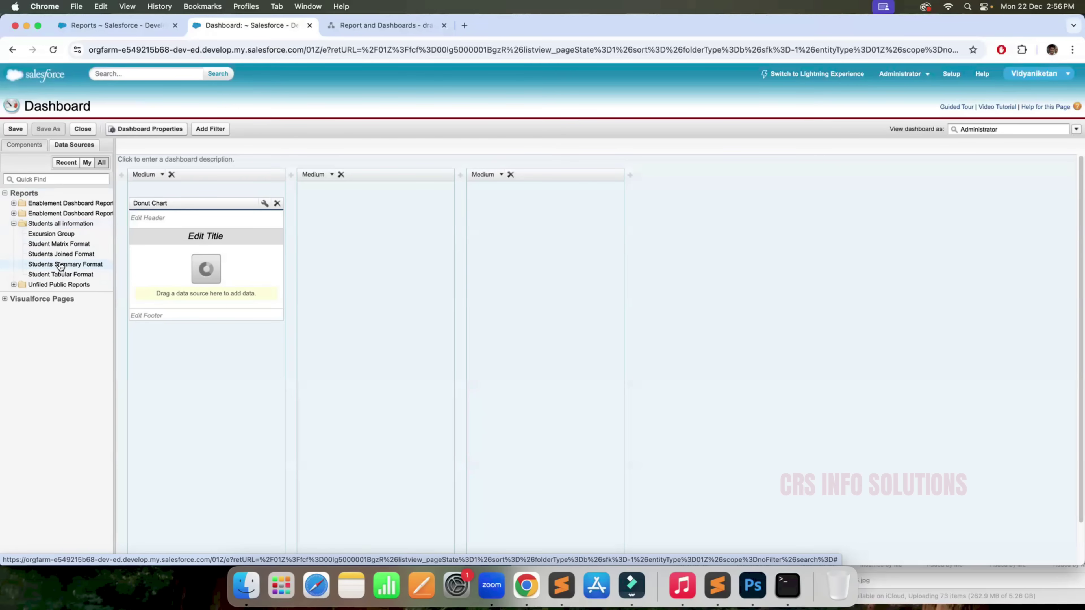
drag(61, 266, 189, 261)
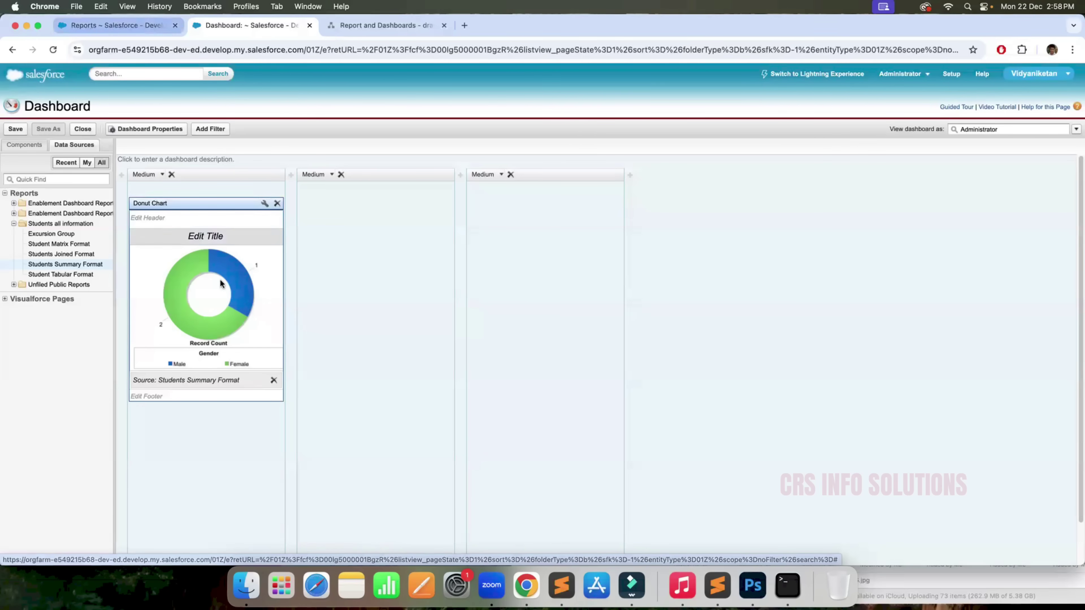
Step: Check the Male and Female groups in the Students Summary Format report against the donut chart, and return to the dashboard
key(ctrl+shift+Tab)
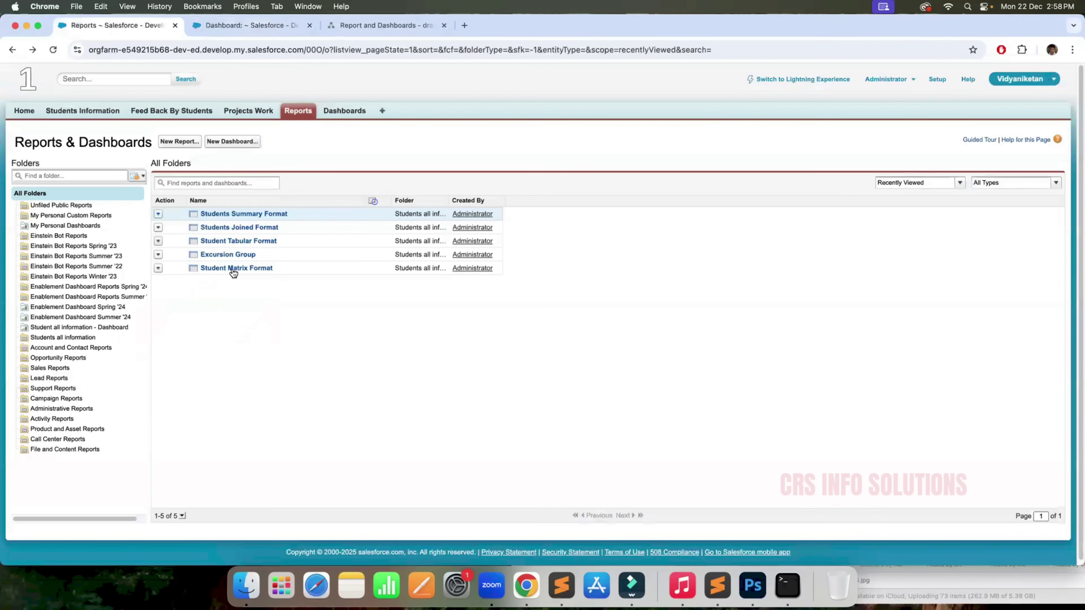
click(248, 216)
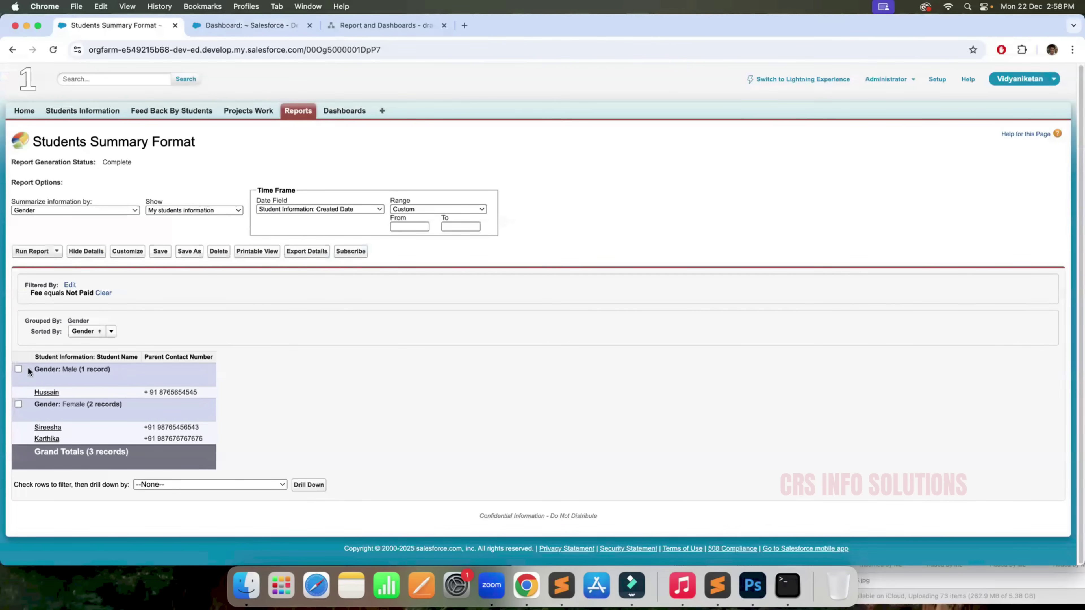
drag(30, 369, 124, 373)
drag(39, 401, 128, 404)
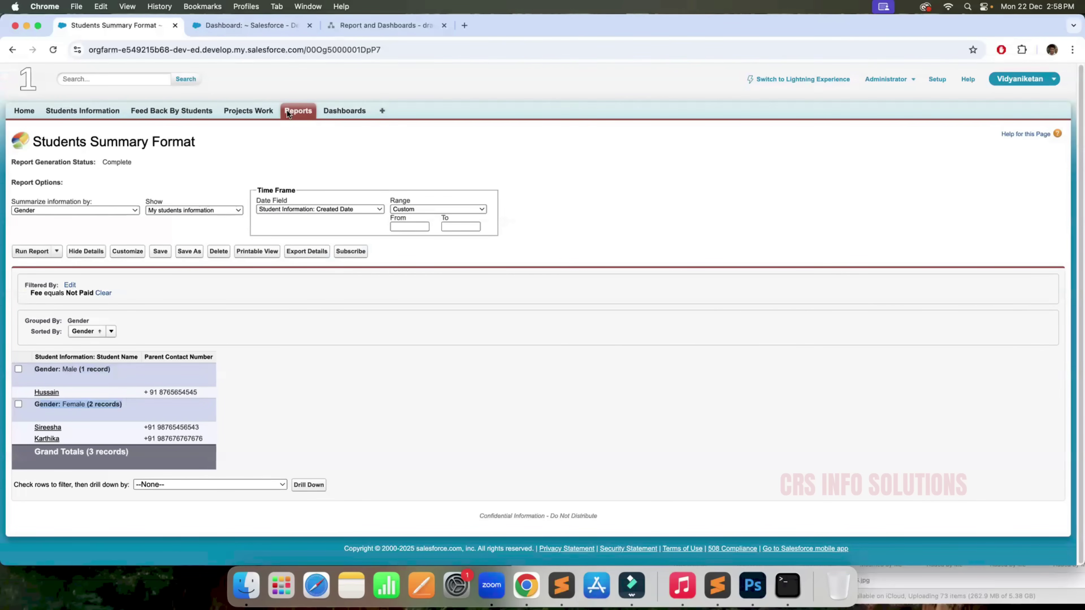
click(279, 26)
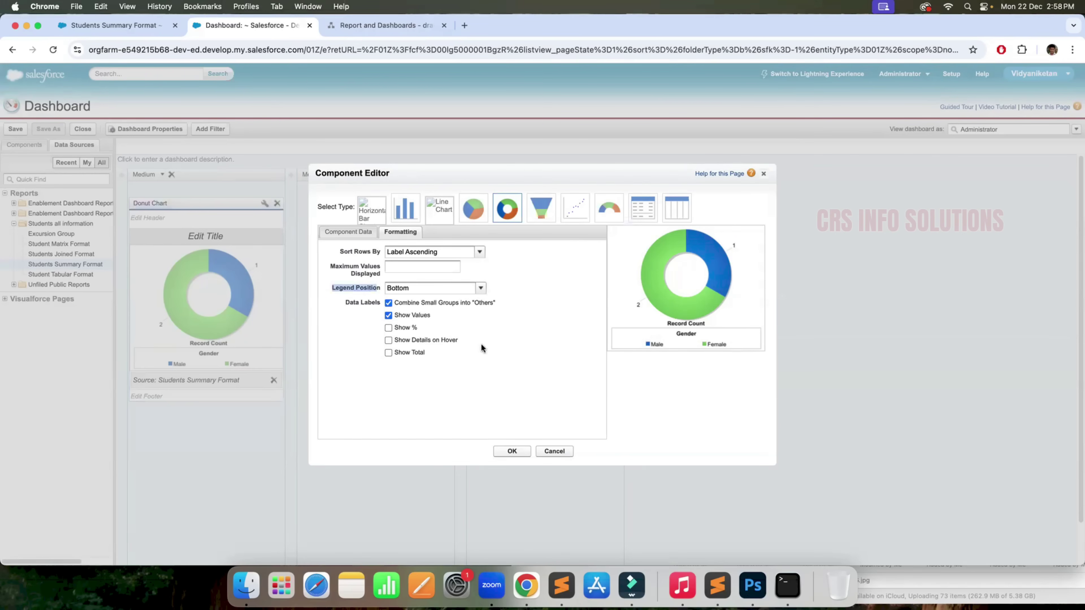
Step: Preview the Bottom and On Chart legend positions for the donut chart, and set its legend position to Right
click(481, 290)
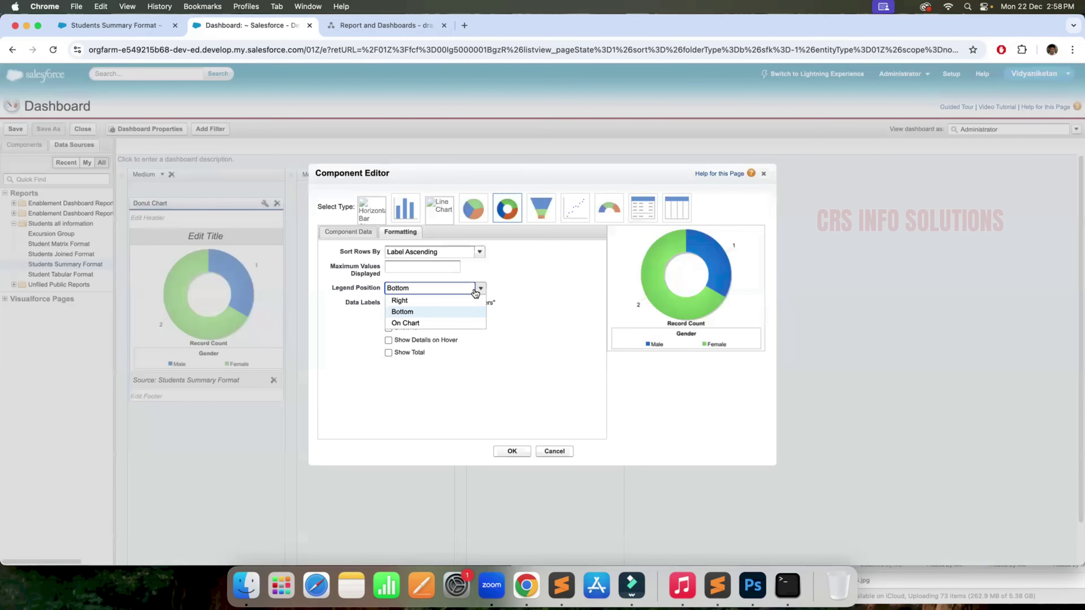
click(428, 298)
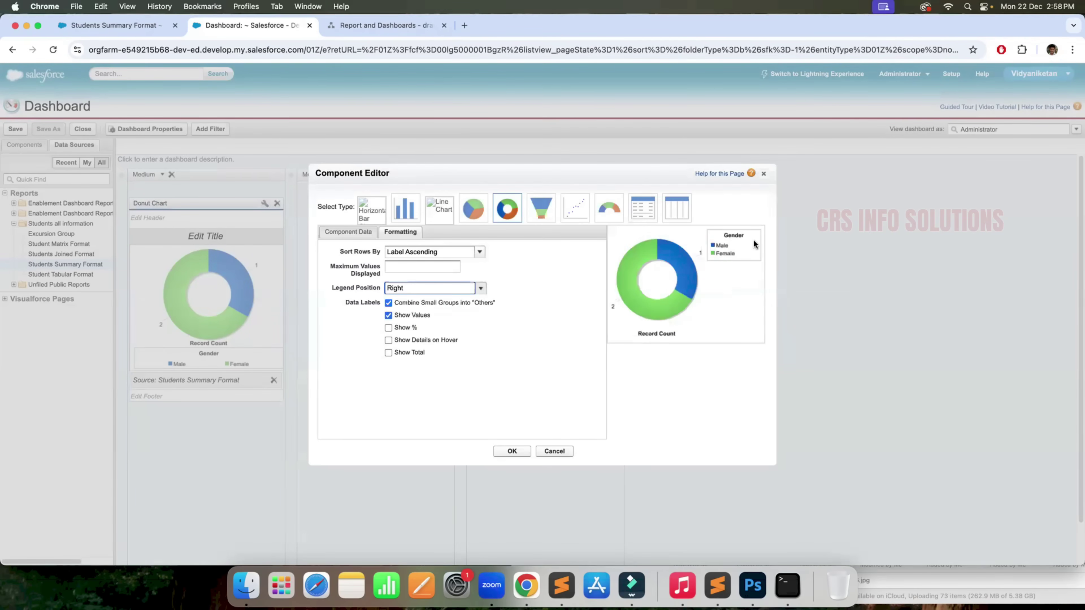
click(482, 290)
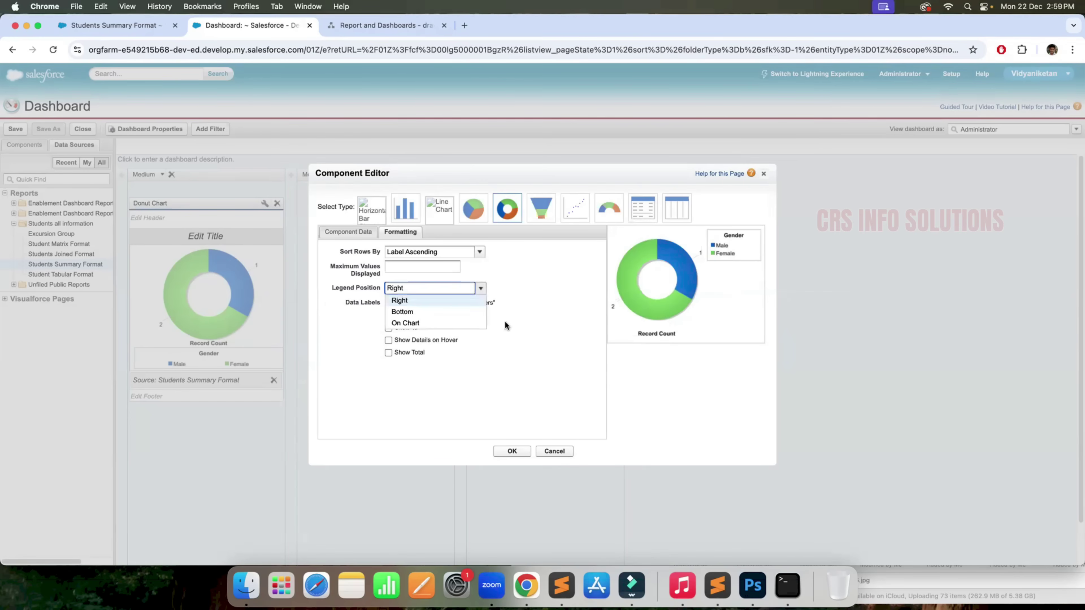
key(Return)
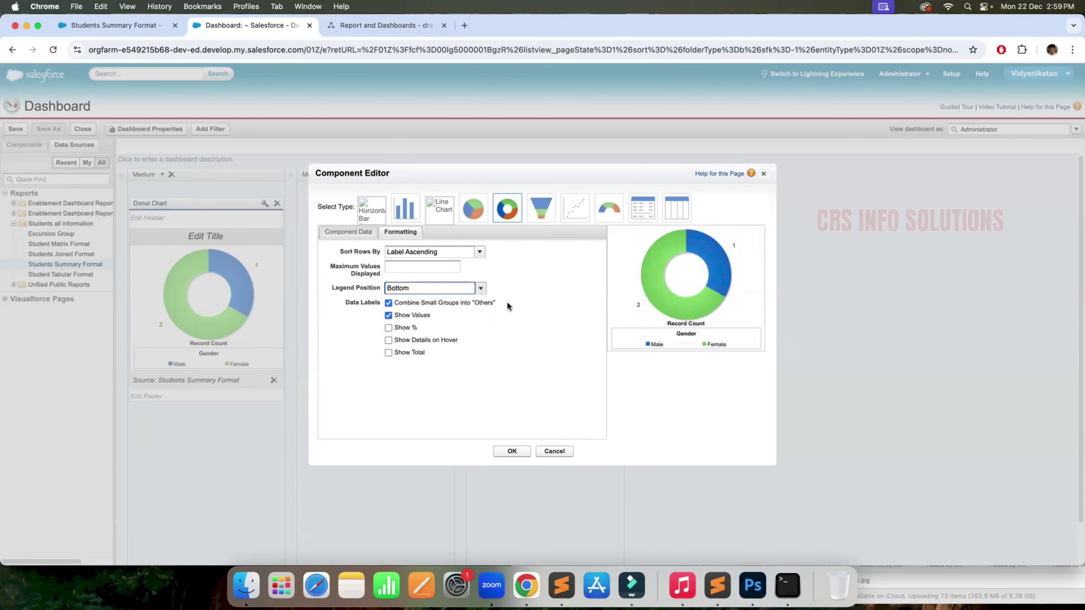
key(Down)
click(447, 323)
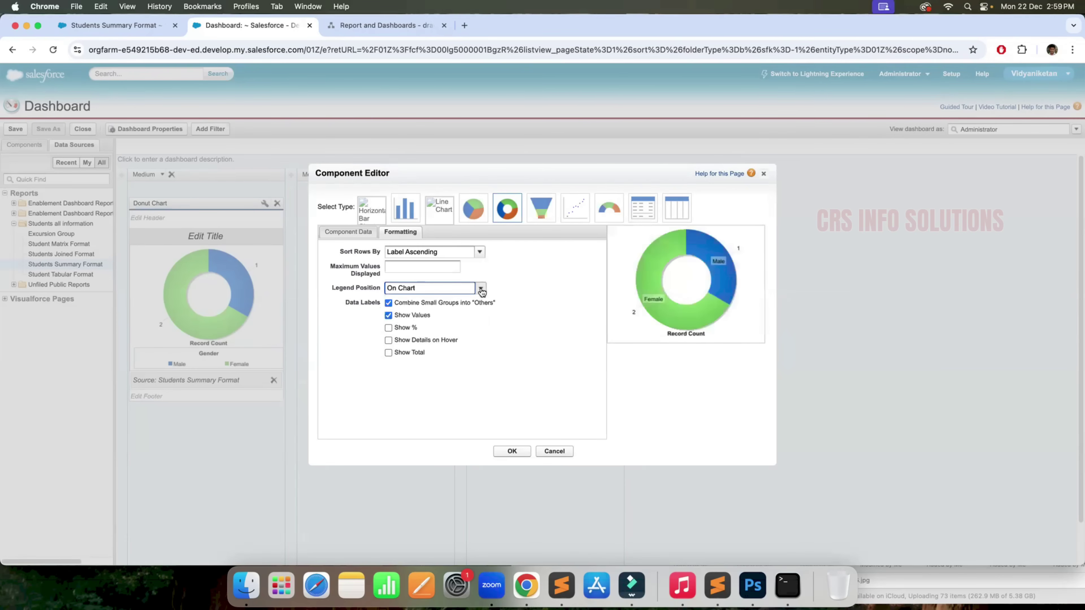
key(Down)
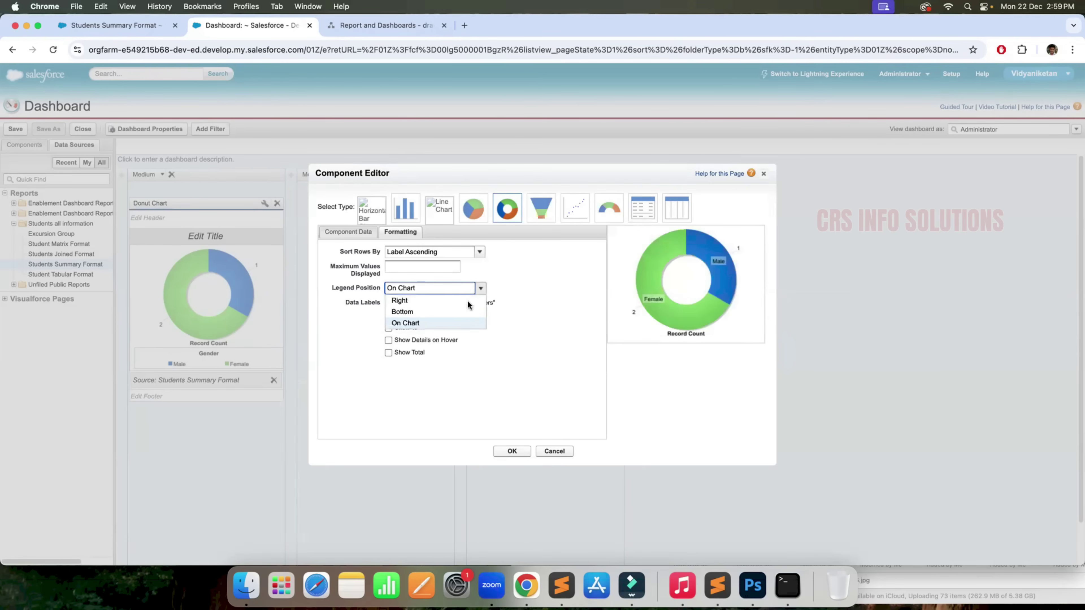
click(467, 299)
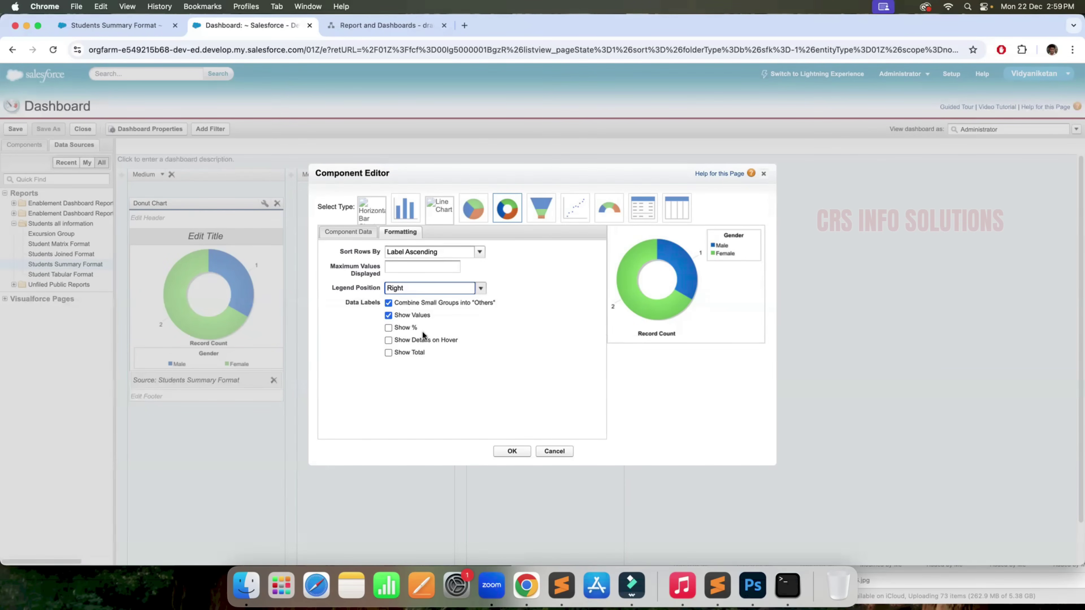
Step: Enable Show %, Show Total and Show Details on Hover in the donut chart's data labels
click(388, 328)
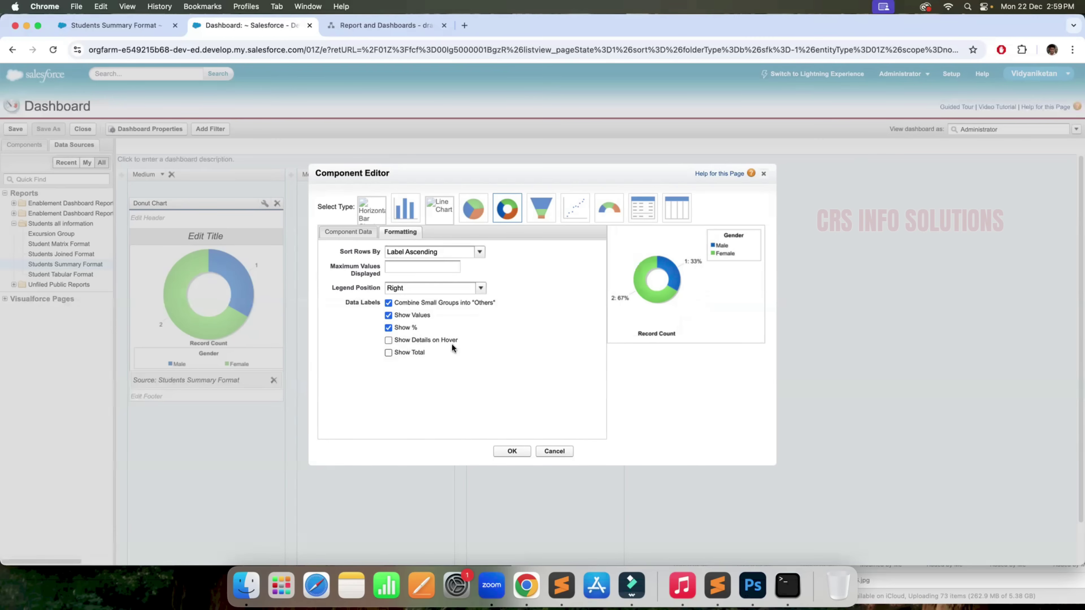
click(388, 352)
click(387, 341)
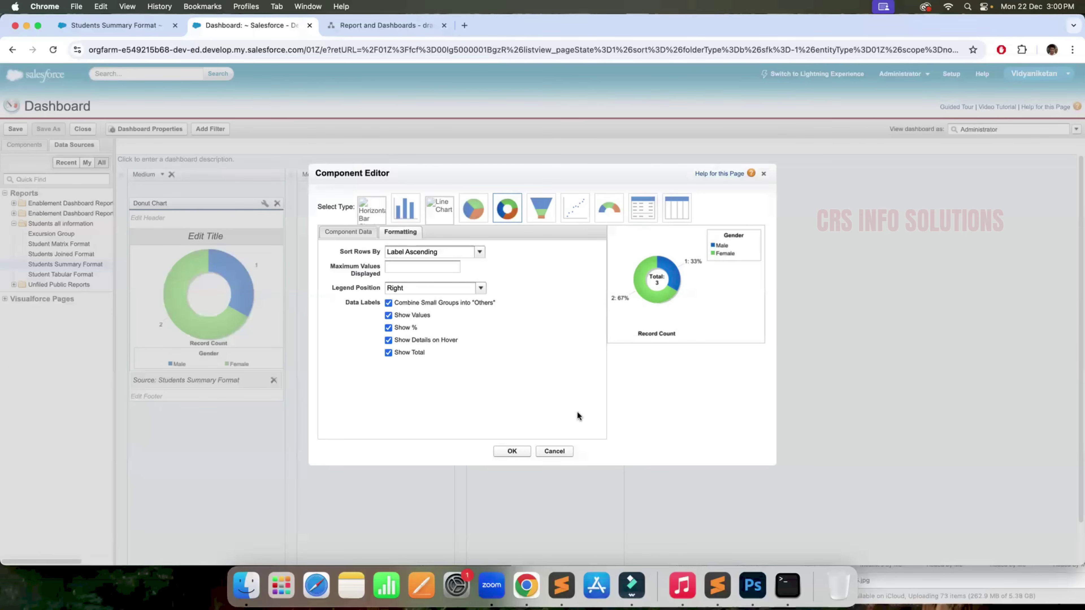
Step: Apply the donut chart formatting and save the dashboard as "Students summary Dashboard" in the "Student all information - Dashboard" folder
click(514, 451)
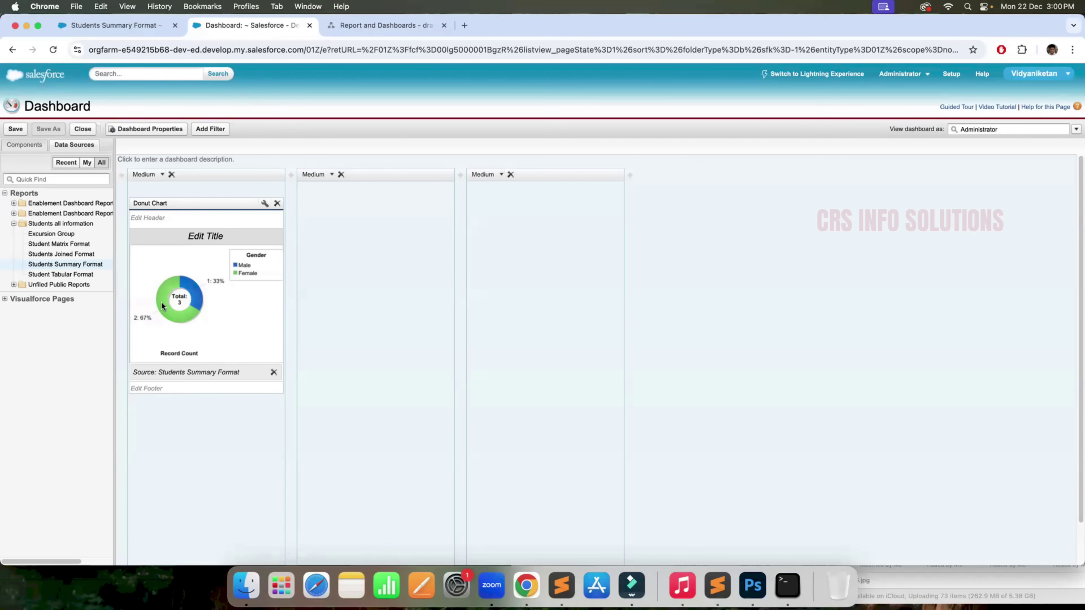
click(14, 128)
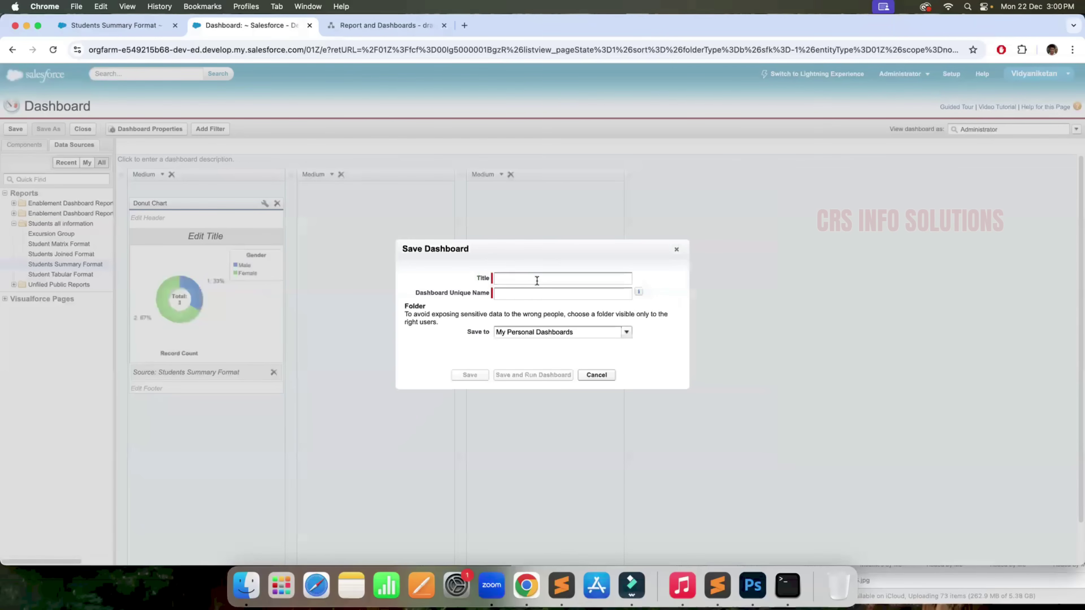
click(537, 280)
text(S)
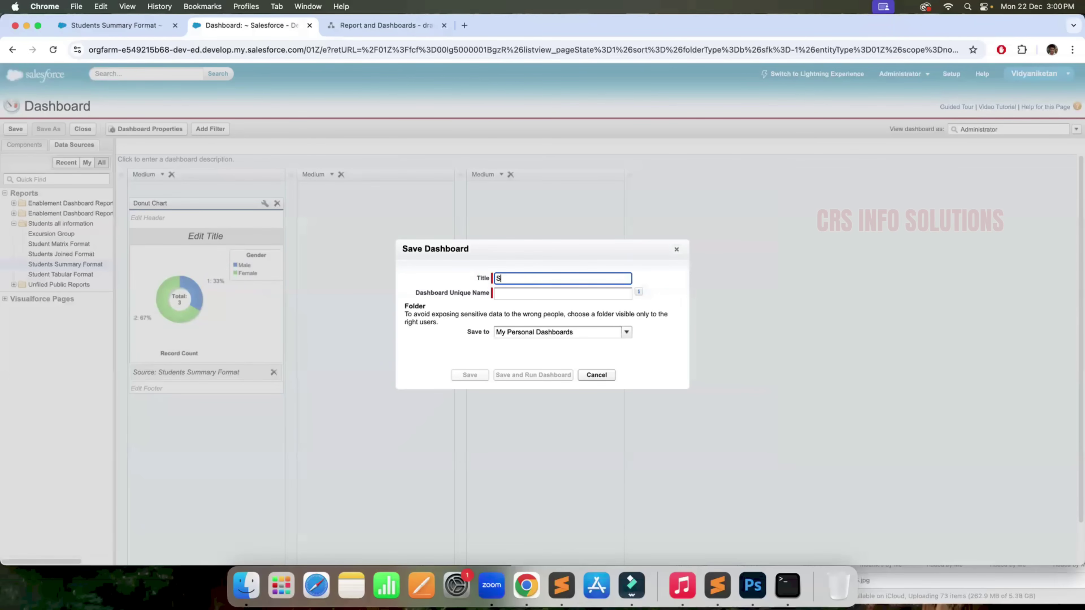
text(tudents summary Dashboard)
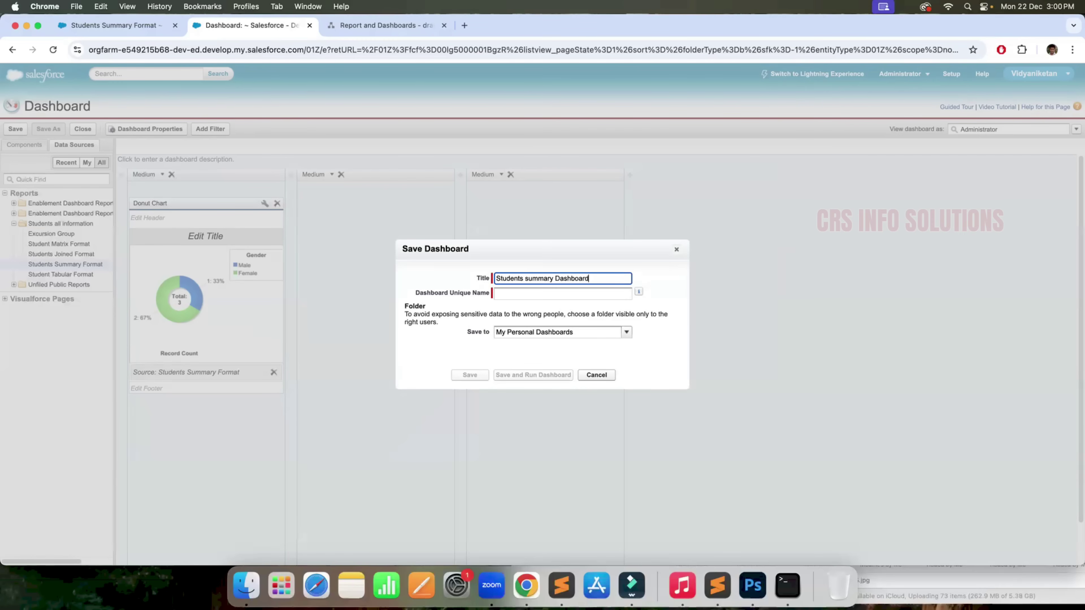
key(Tab)
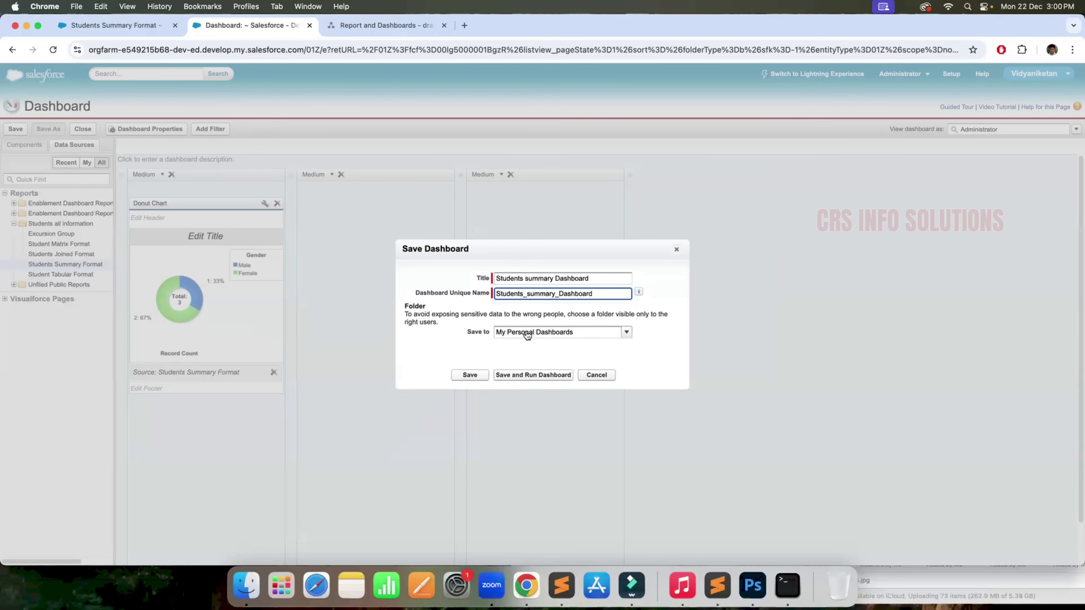
click(626, 334)
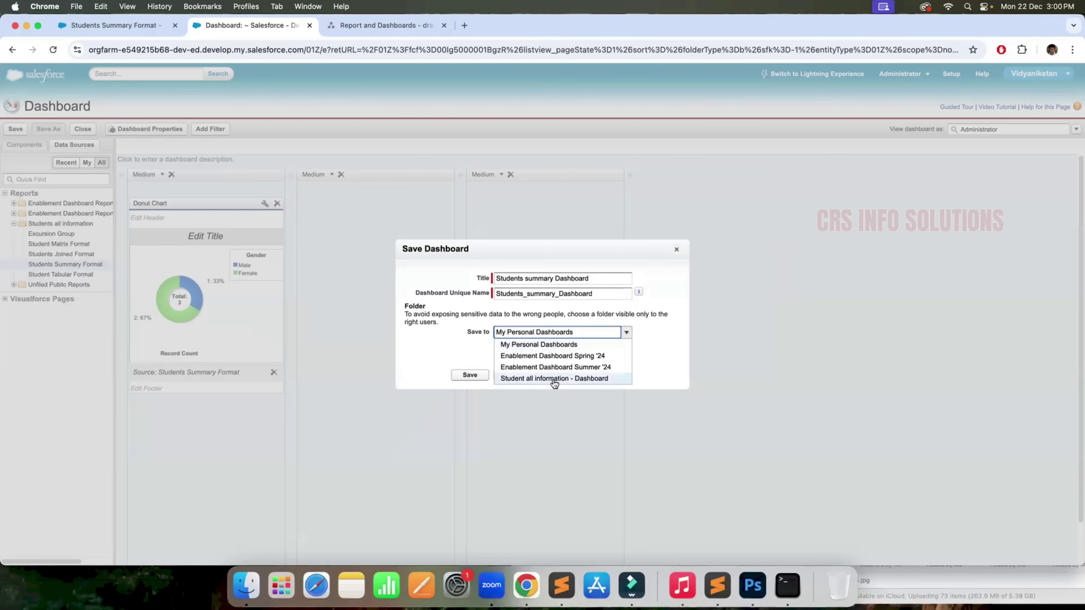
click(507, 380)
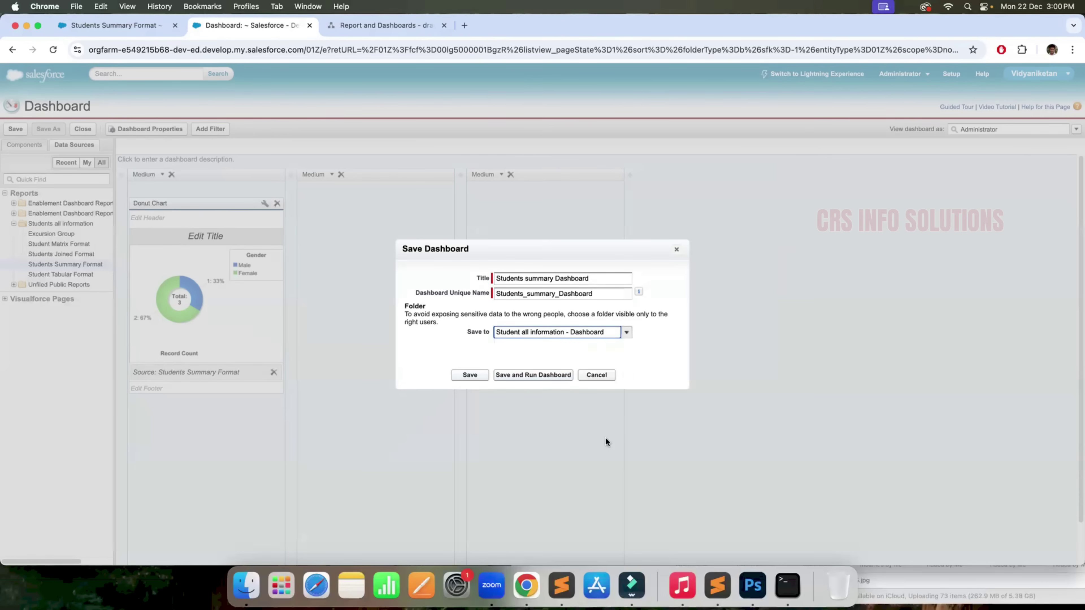
key(Return)
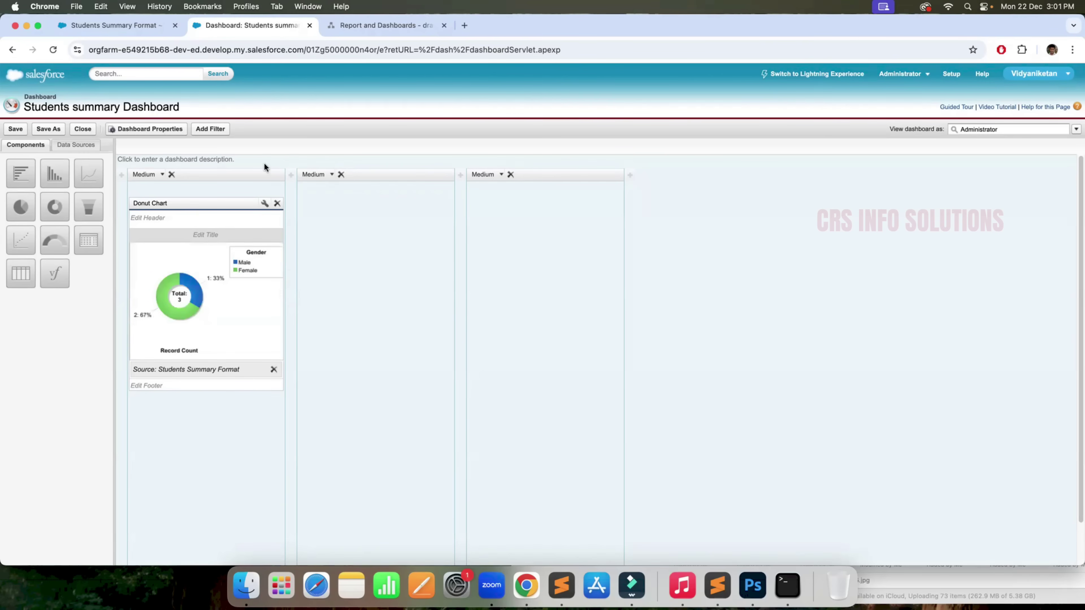
Step: Examine the donut chart's hover details in the saved Students summary Dashboard, and return to the dashboard editor
key(ctrl+shift+Tab)
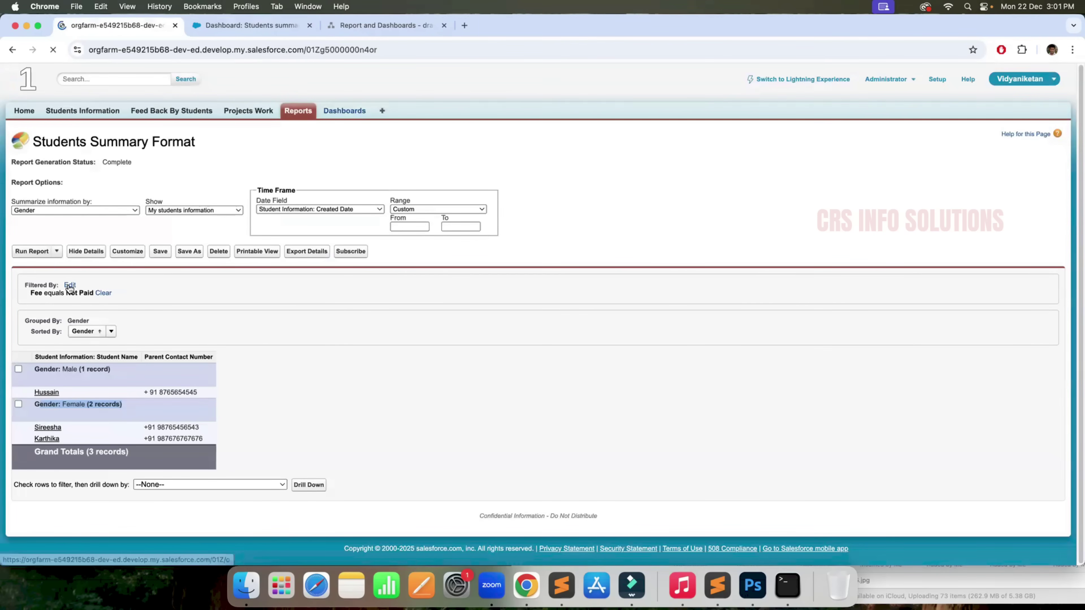
key(super+bracketleft)
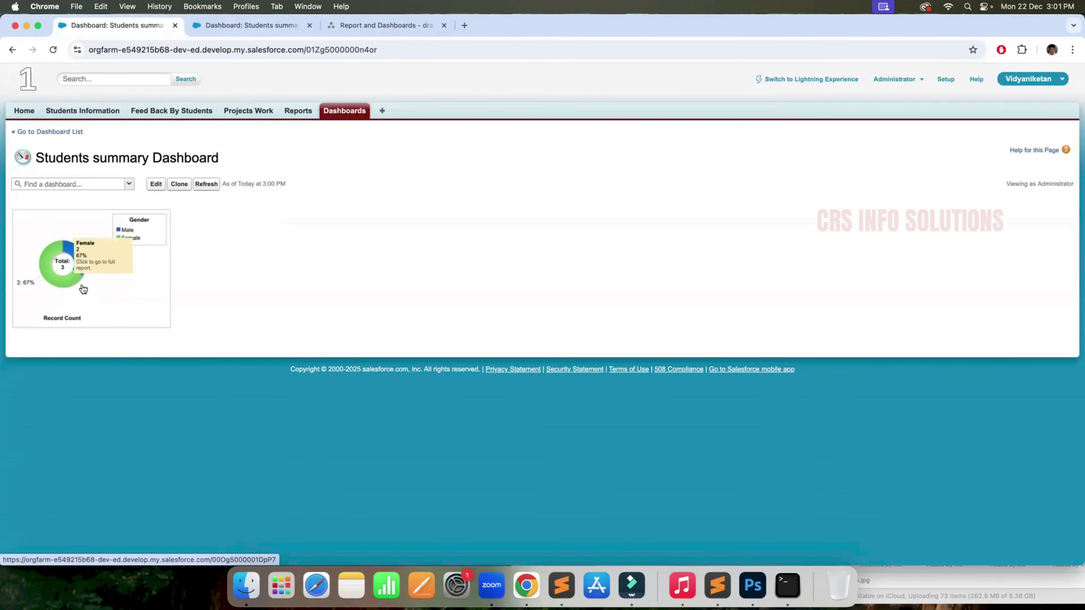
mouse_move(67, 285)
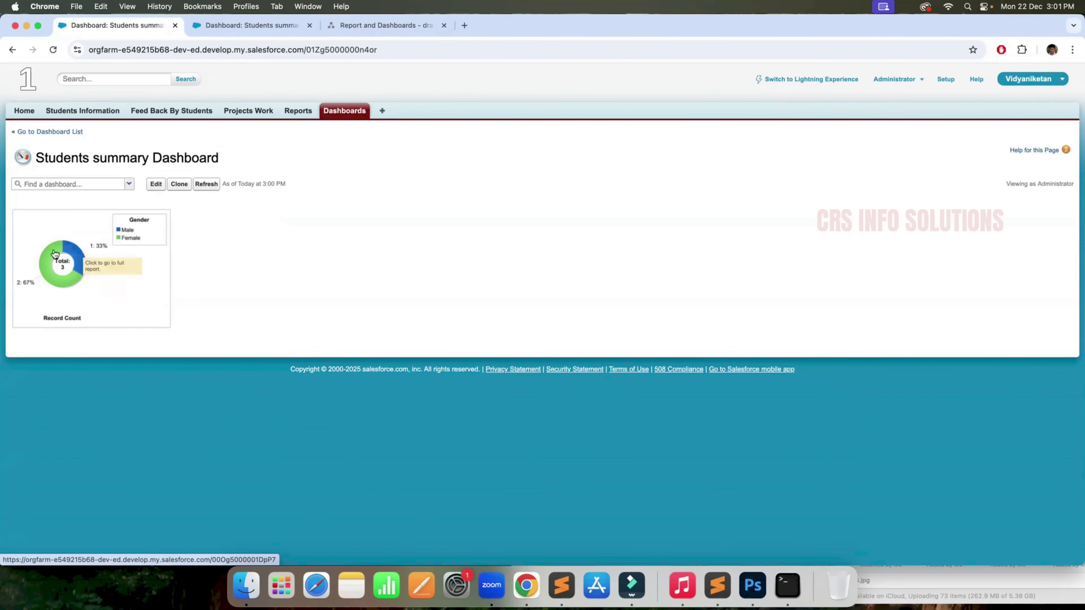
mouse_move(56, 253)
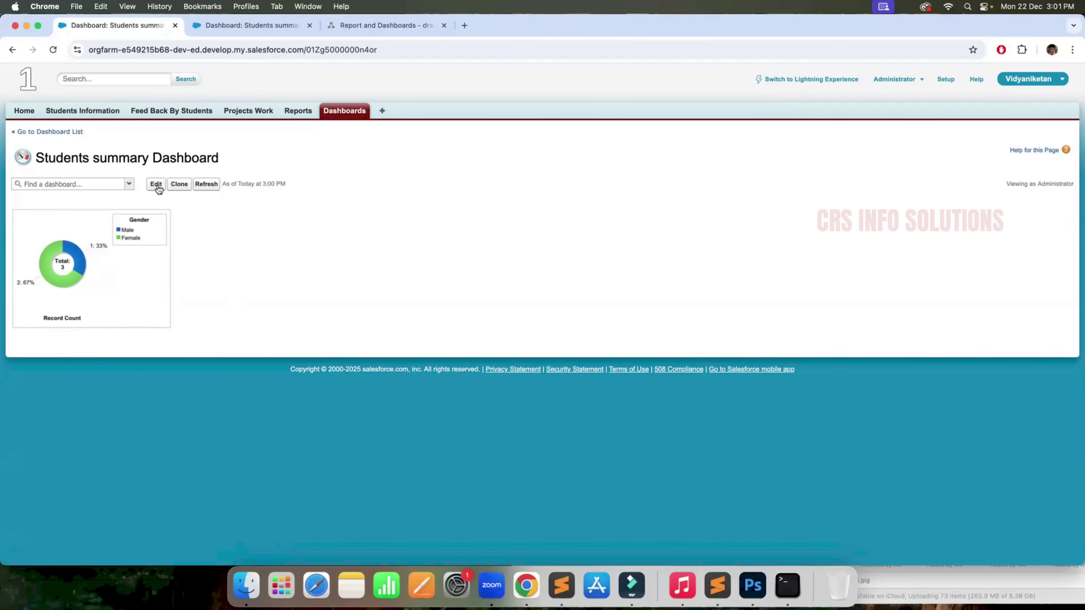
key(super+r)
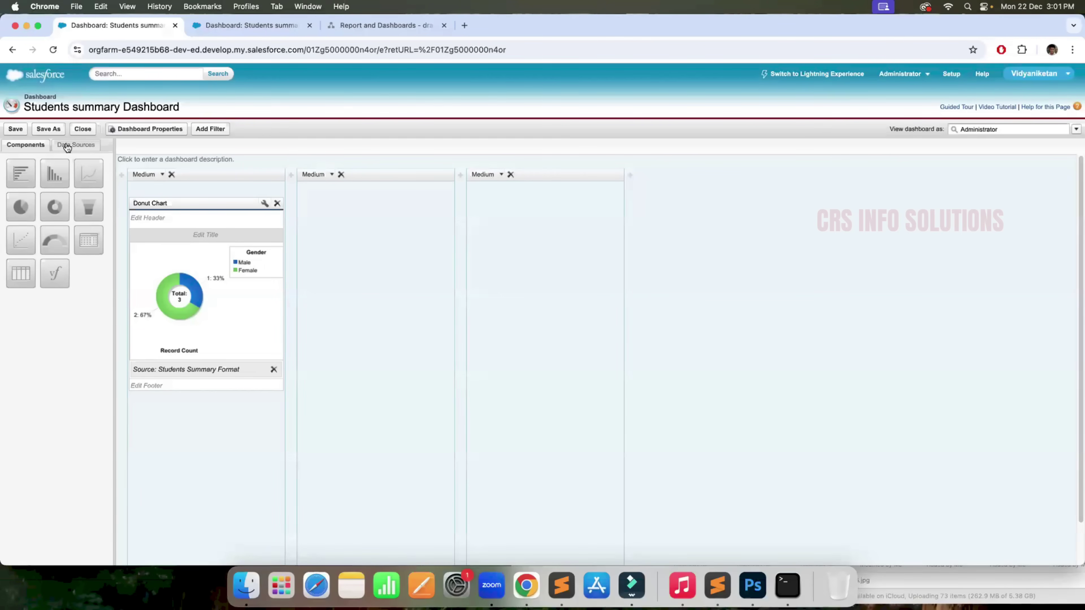
click(13, 50)
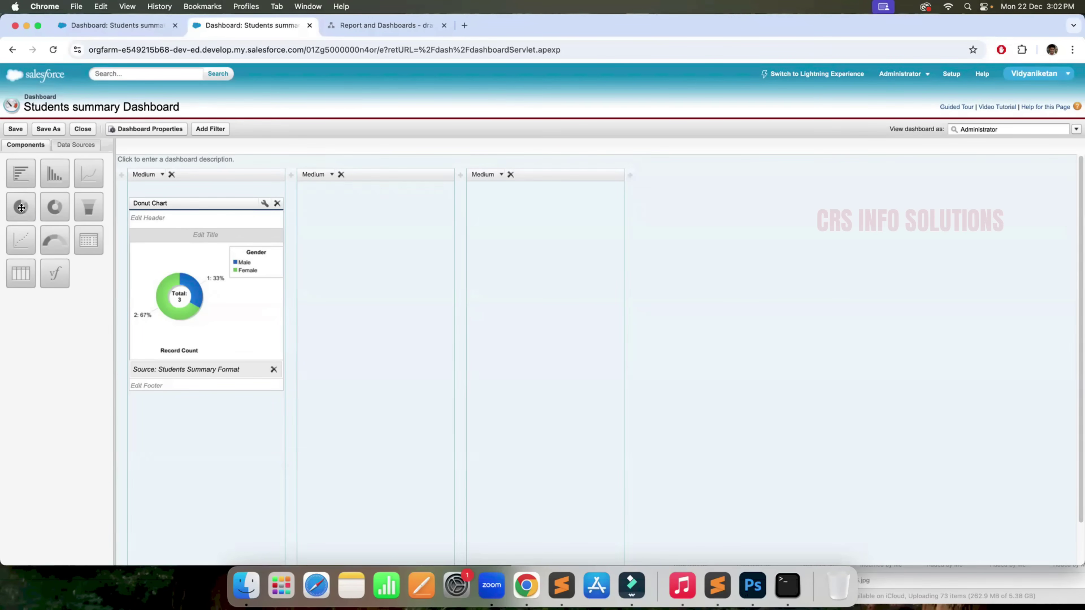
Step: Add a pie chart to the second dashboard column with the Students Summary Format report as its data source
drag(21, 208, 389, 289)
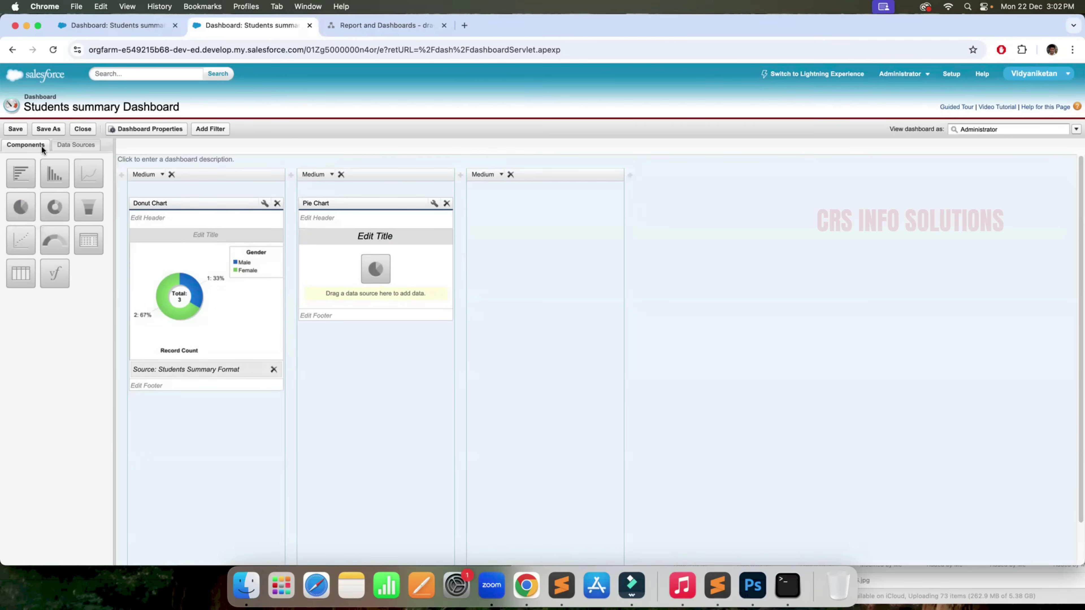
click(83, 146)
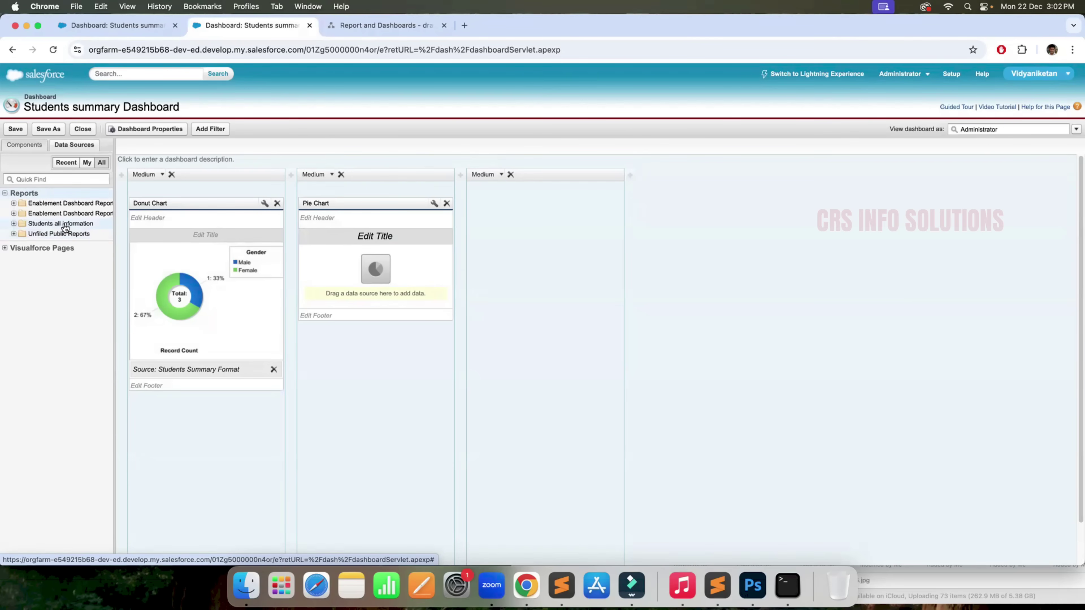
click(65, 227)
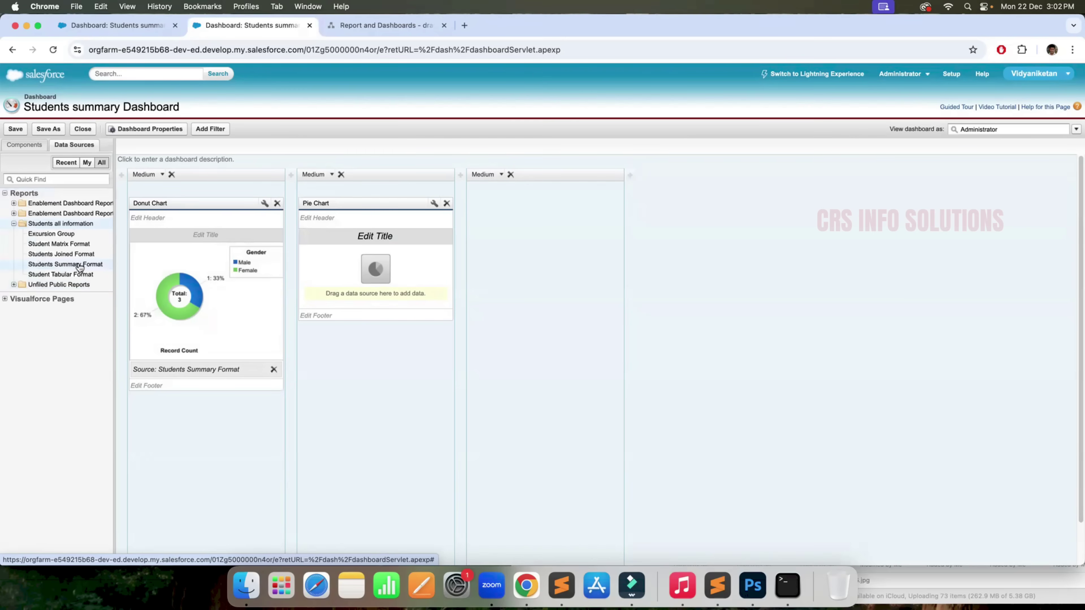
drag(80, 267, 375, 263)
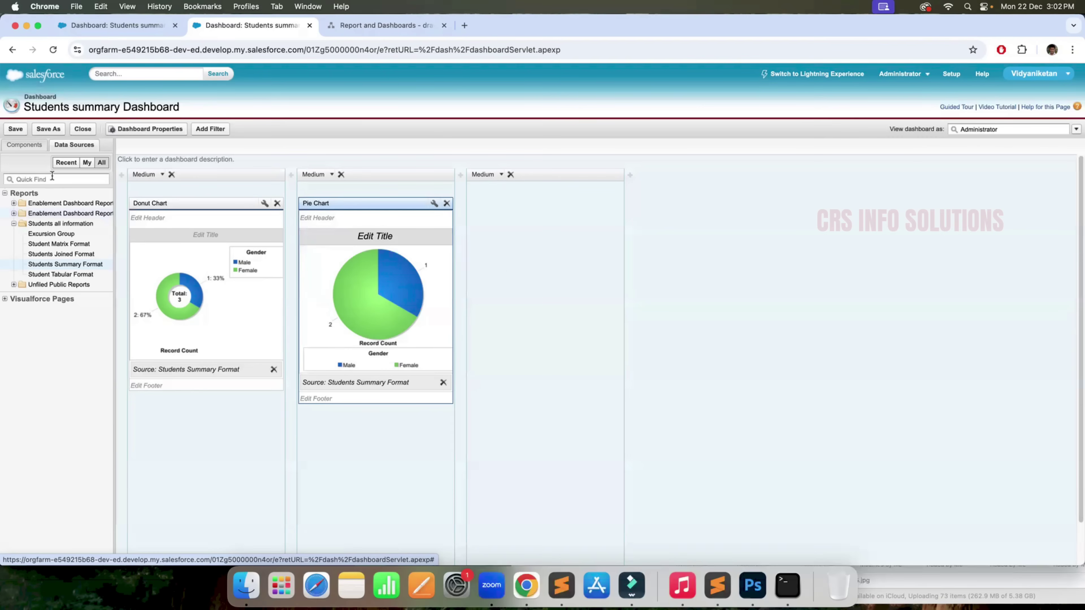
Step: Add a funnel chart to the third dashboard column with the Students Summary Format report as its data source
click(22, 146)
drag(87, 209, 534, 319)
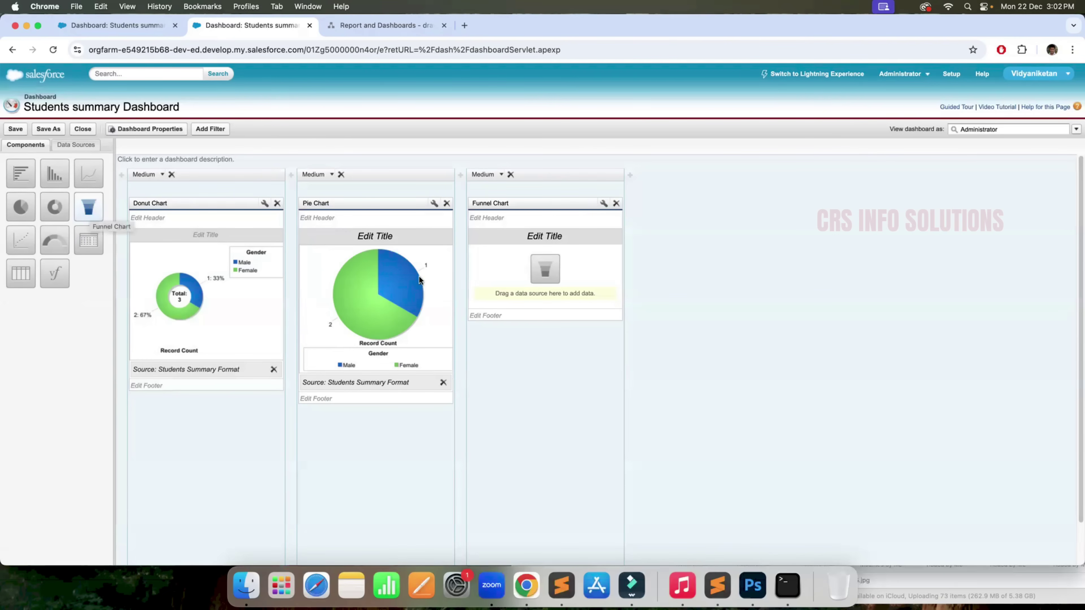
click(74, 144)
drag(60, 264, 532, 269)
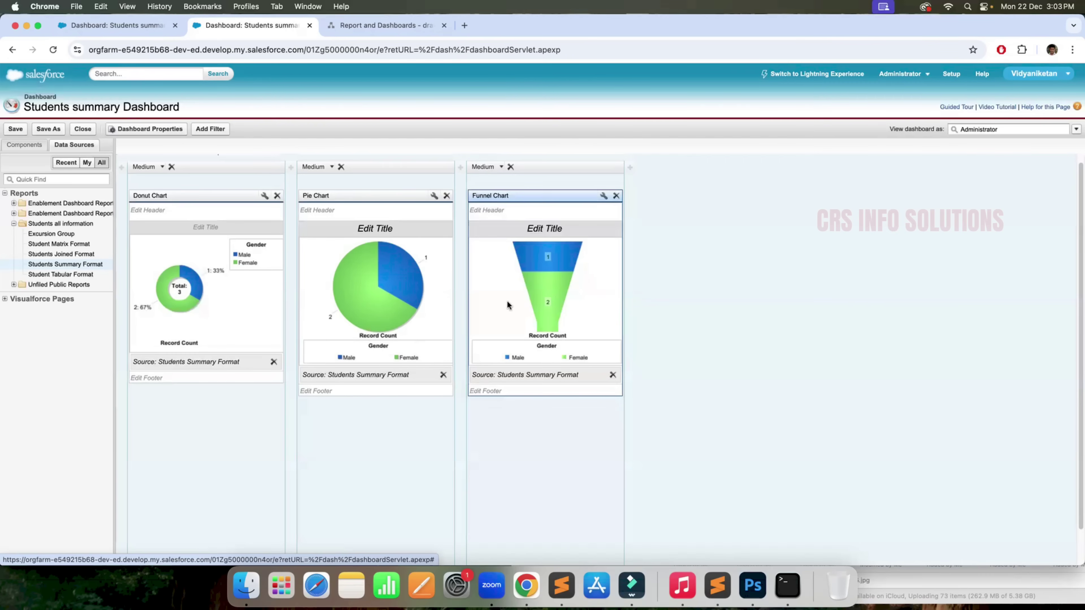
Step: Delete the pie chart and the funnel chart from the second and third dashboard columns
scroll(618, 177, down, 1)
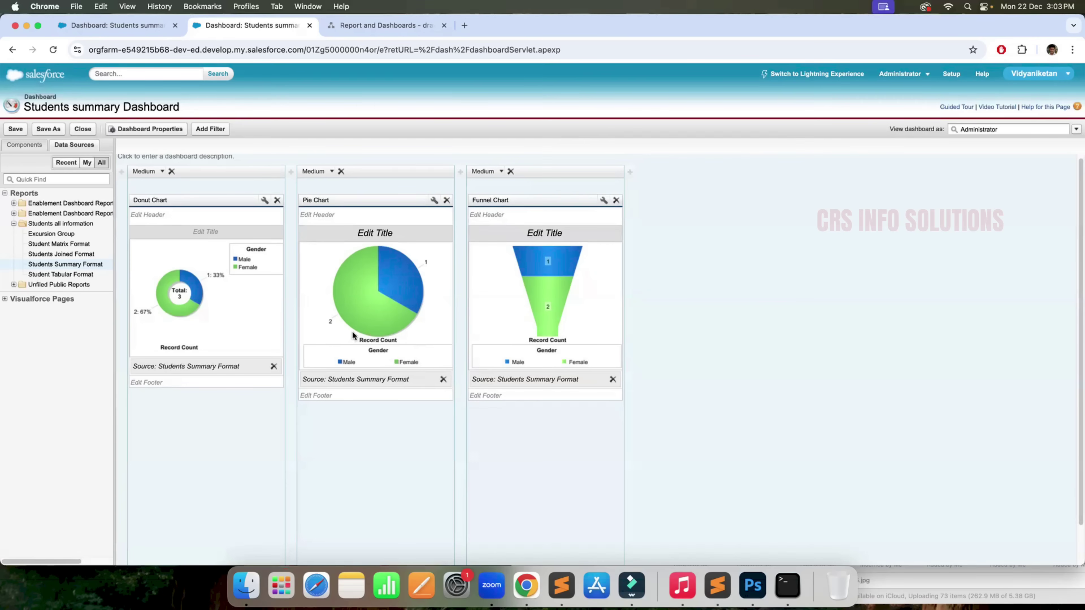
click(433, 201)
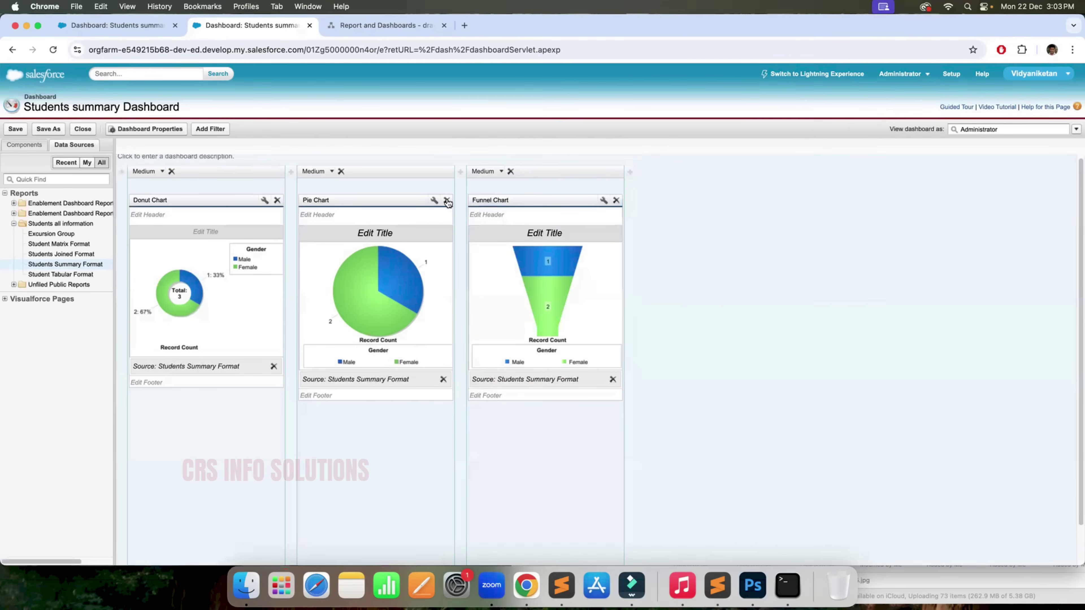
click(447, 200)
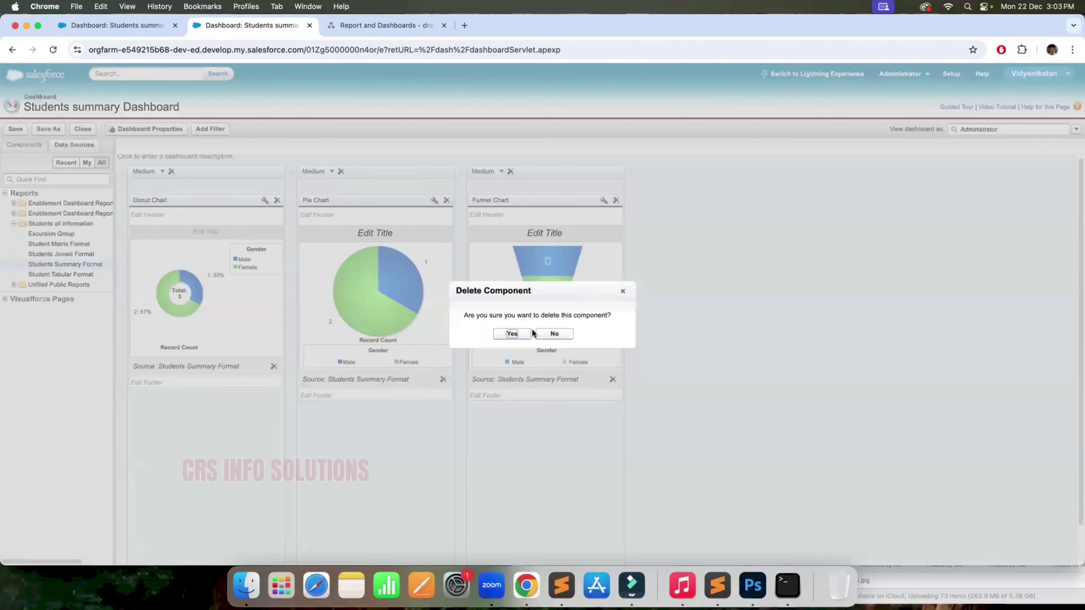
click(512, 333)
click(616, 200)
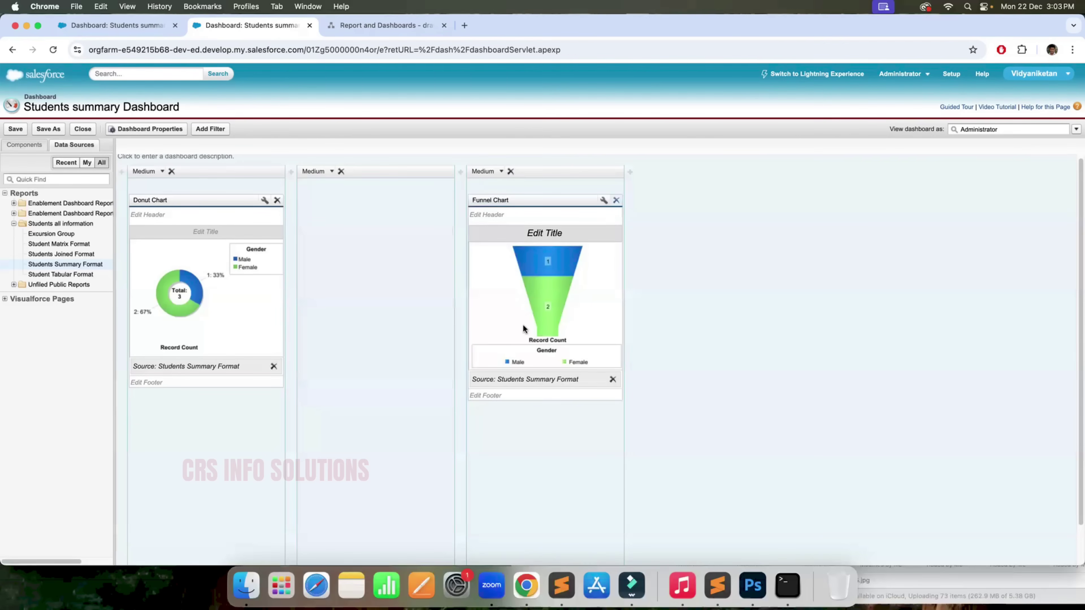
click(512, 334)
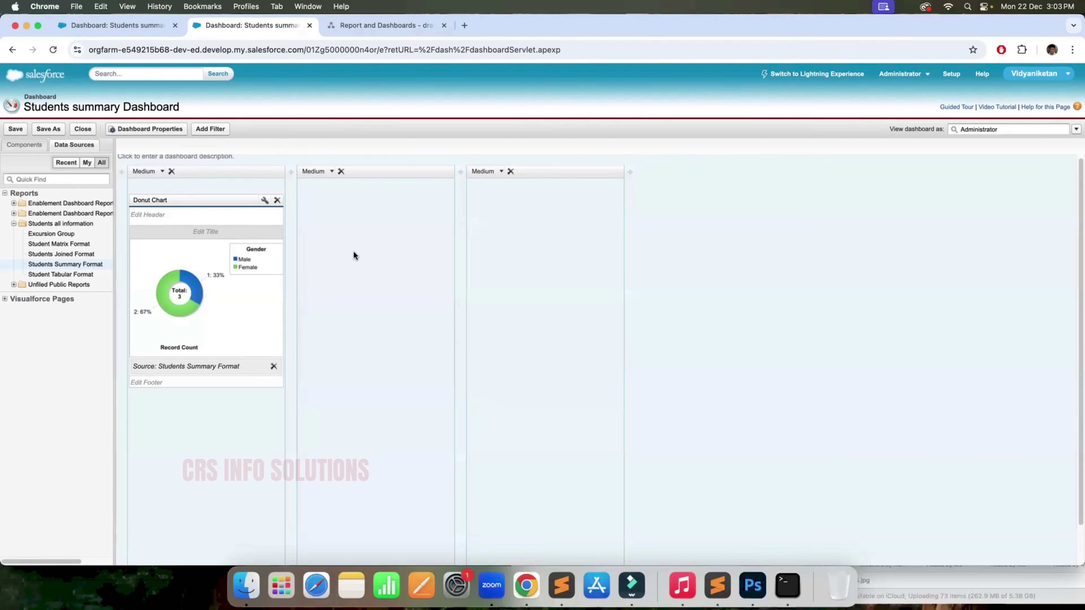
Step: Delete the donut chart from the first dashboard column
click(277, 200)
key(Return)
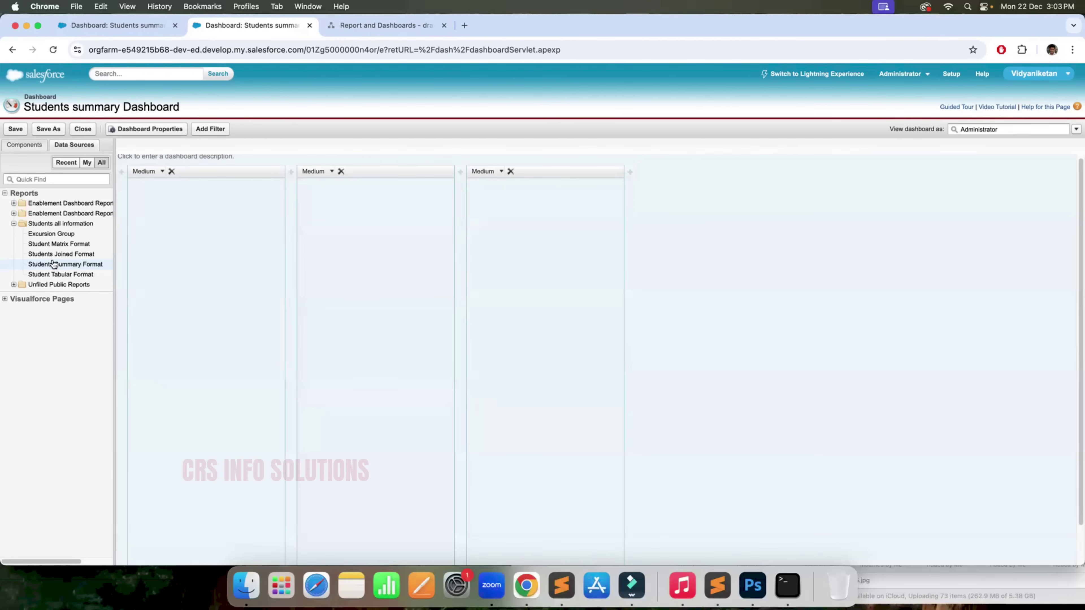
Step: Add a gauge component to the first dashboard column
click(33, 148)
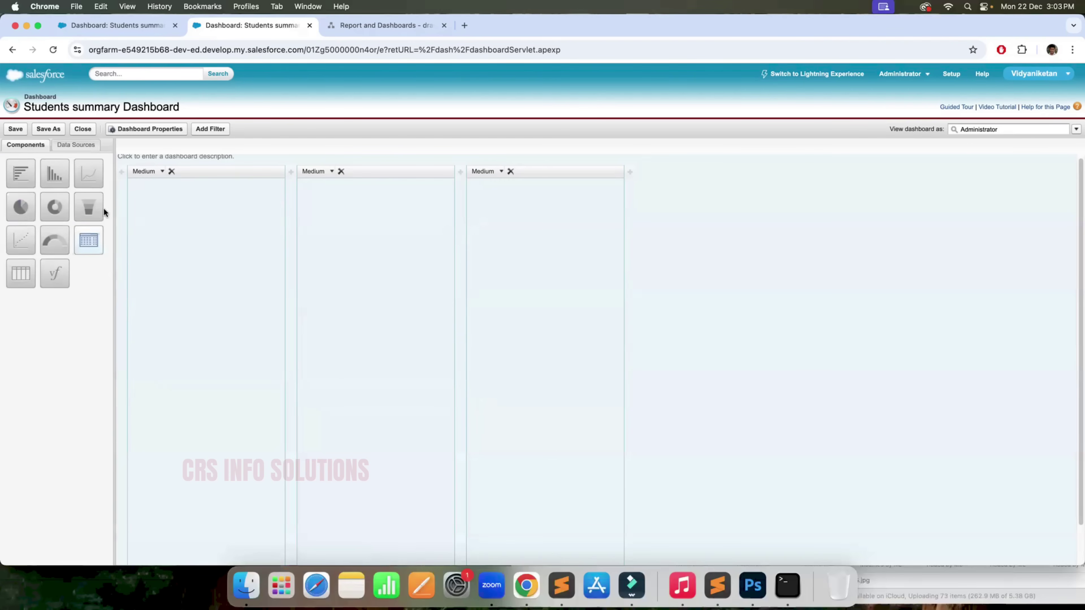
drag(54, 241, 182, 274)
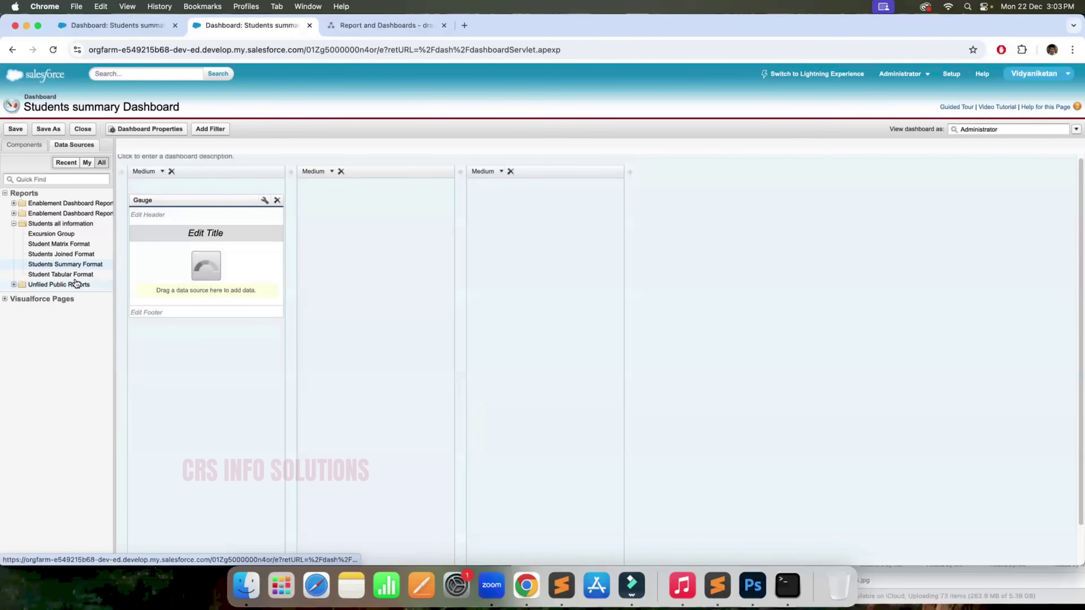
Step: Open the Student Tabular Format report to review its student records, and return to the dashboard editor
drag(73, 277, 121, 173)
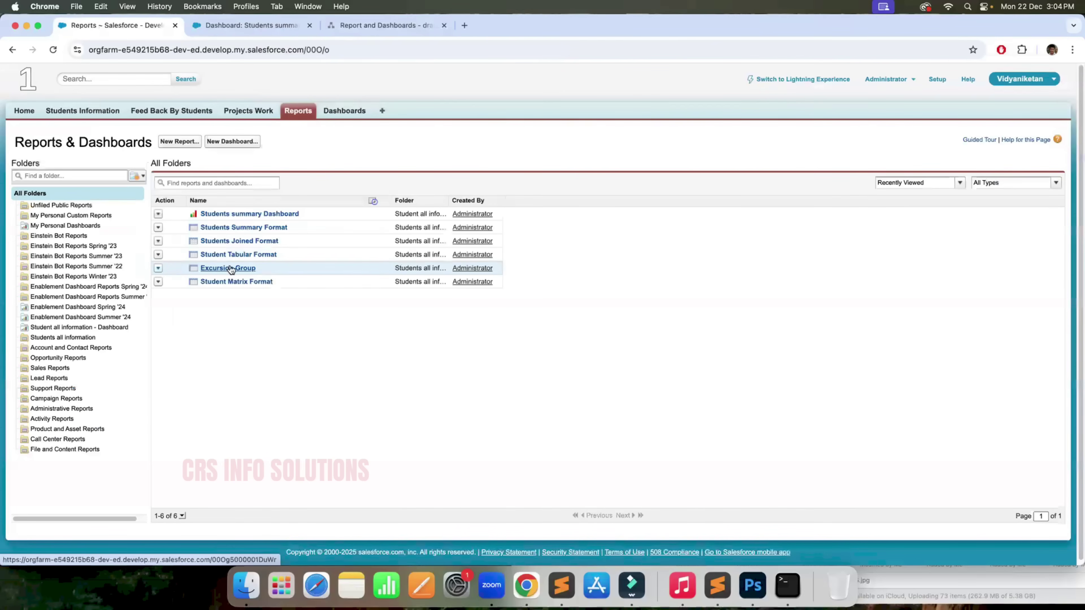
click(231, 255)
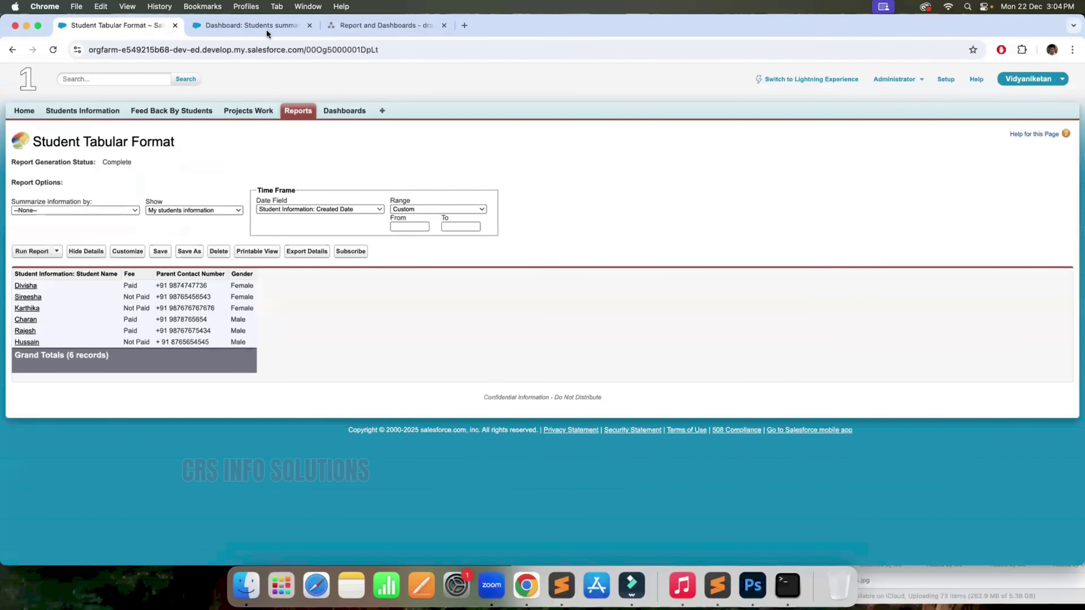
click(266, 28)
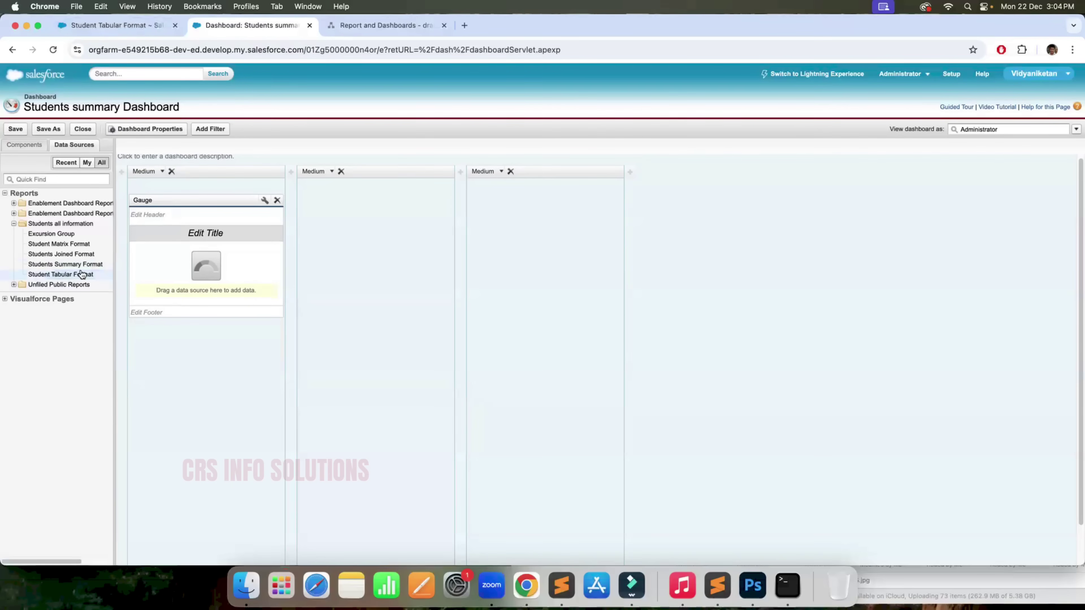
Step: Try the Student Tabular Format report as the gauge's data source, and delete the gauge
drag(83, 274, 206, 274)
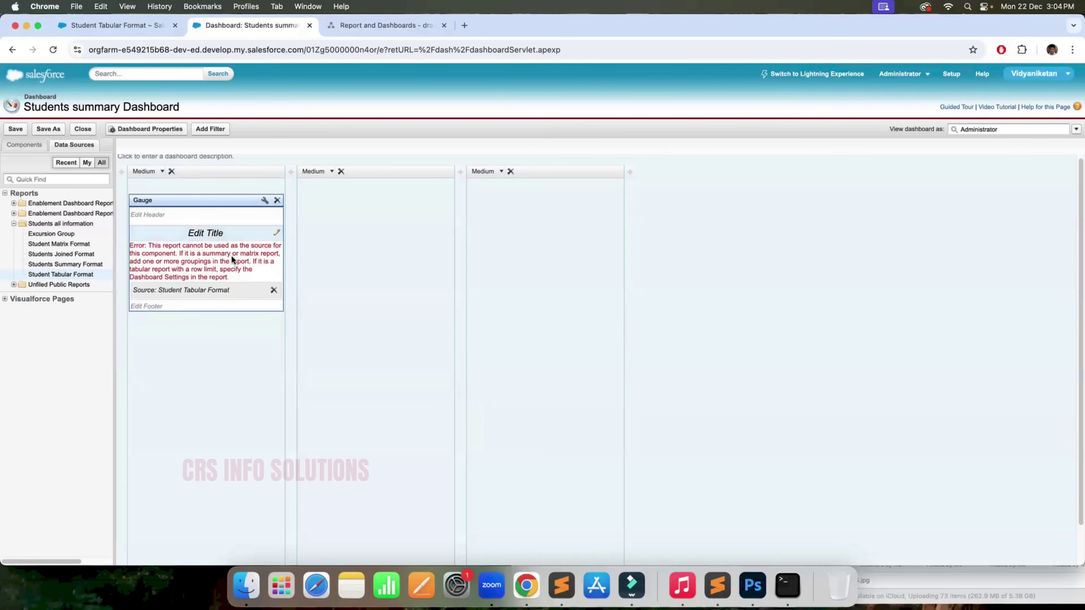
click(278, 201)
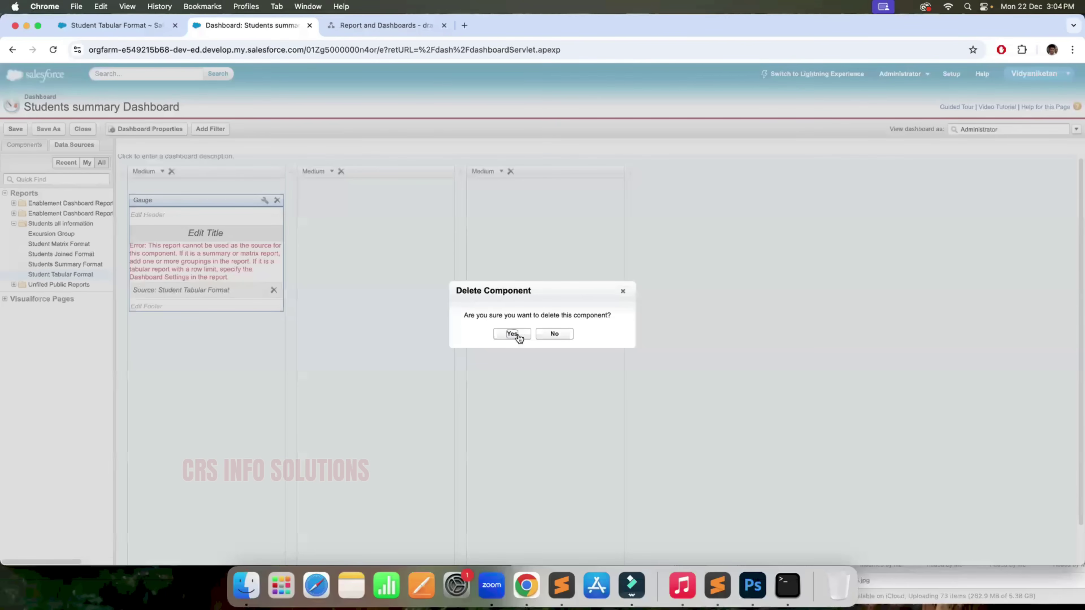
key(Return)
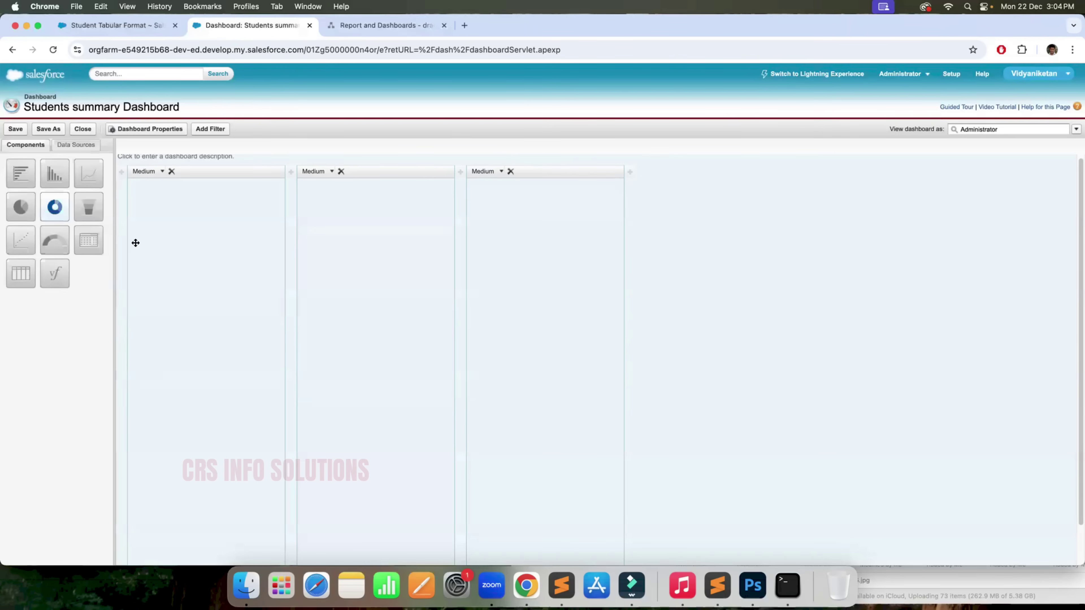
Step: Add a gauge, a vertical bar chart and a line chart to the first, second and third dashboard columns respectively
drag(55, 241, 146, 310)
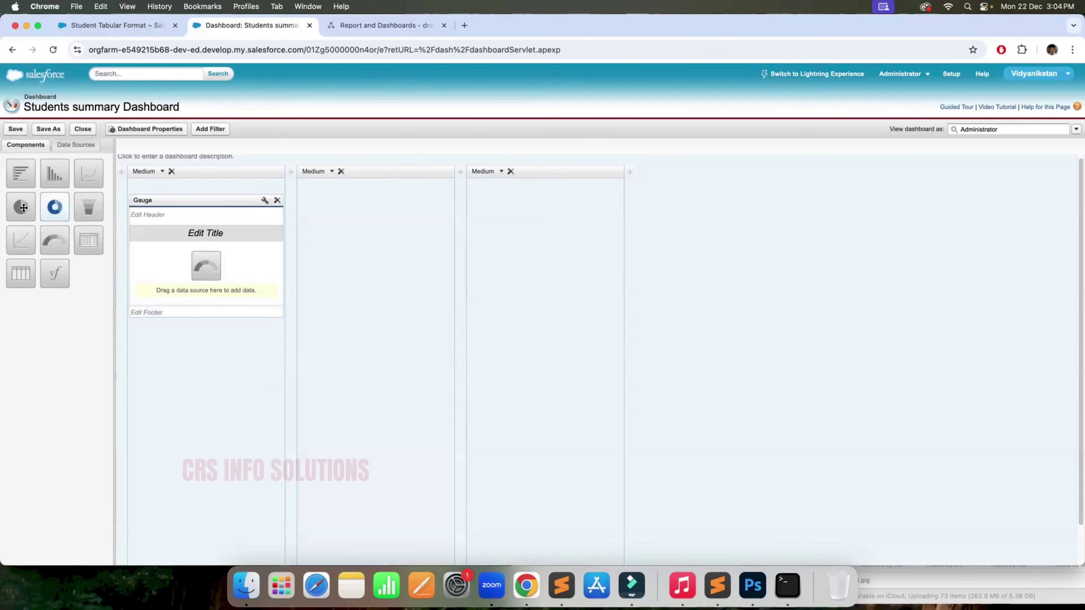
drag(46, 181, 341, 273)
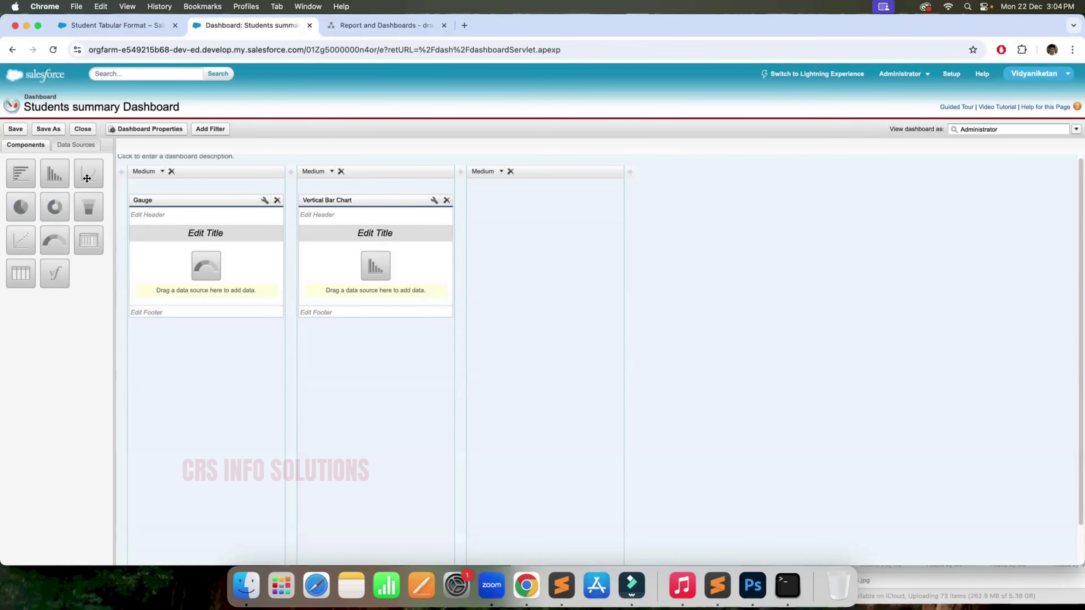
drag(87, 179, 497, 249)
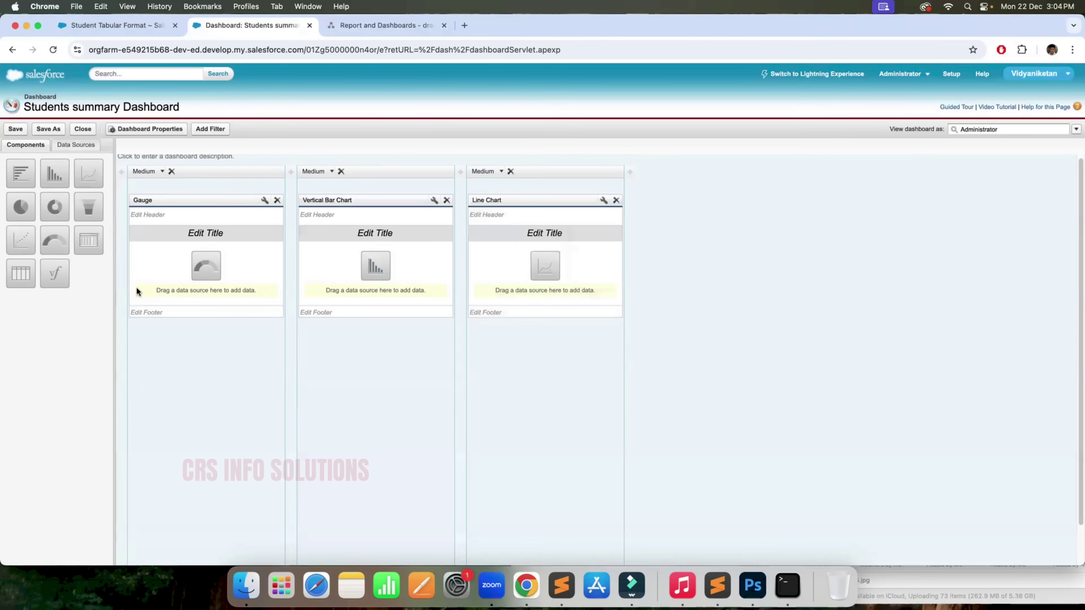
Step: Set the Student Matrix Format report as the data source of the line chart, the vertical bar chart and the gauge
click(83, 146)
click(26, 145)
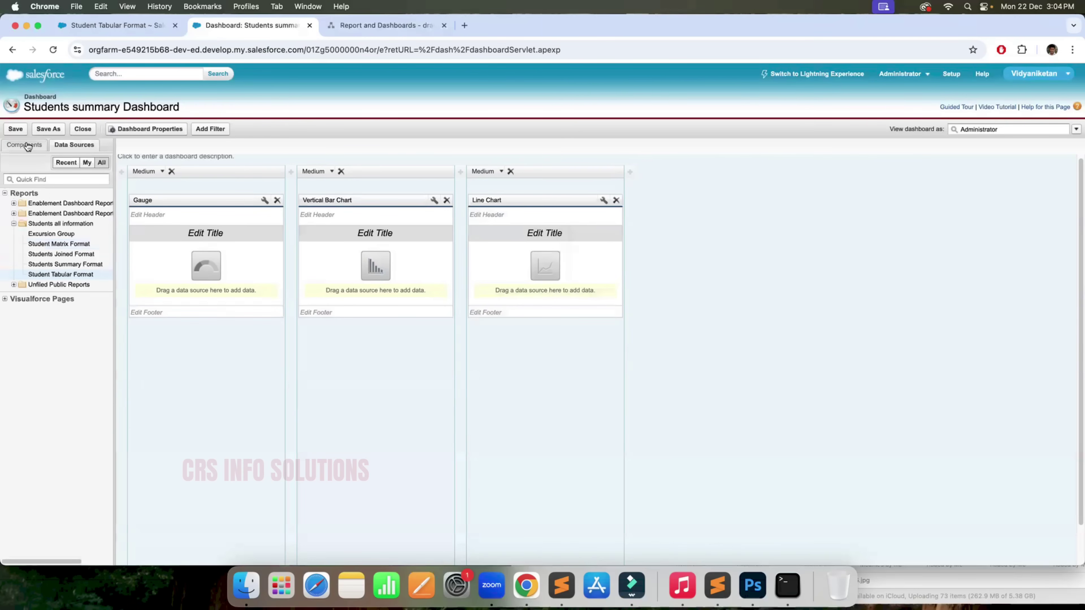
click(76, 145)
drag(64, 248, 526, 247)
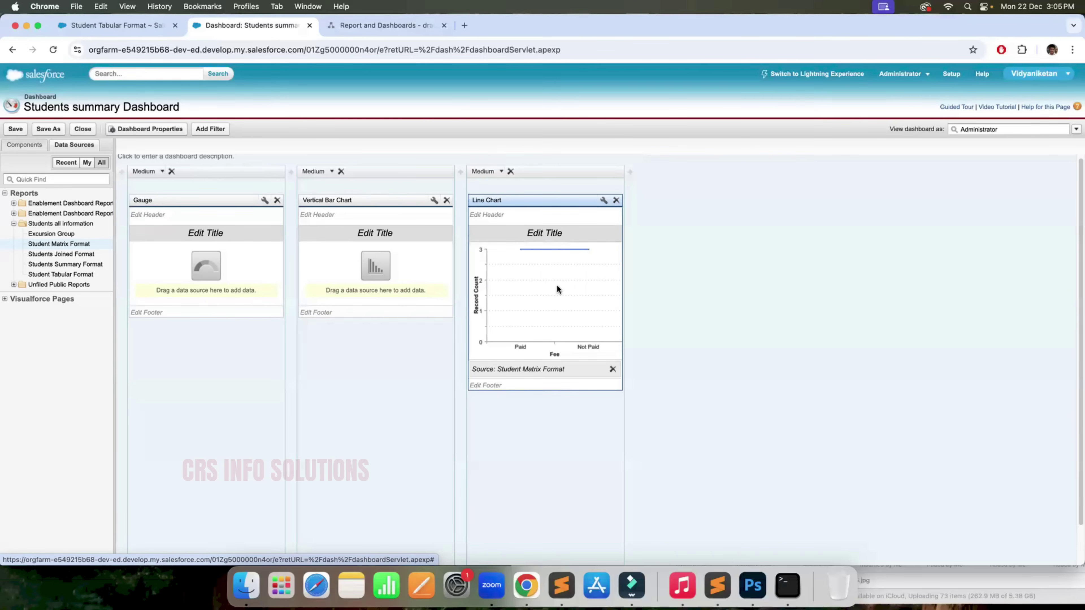
scroll(516, 266, down, 1)
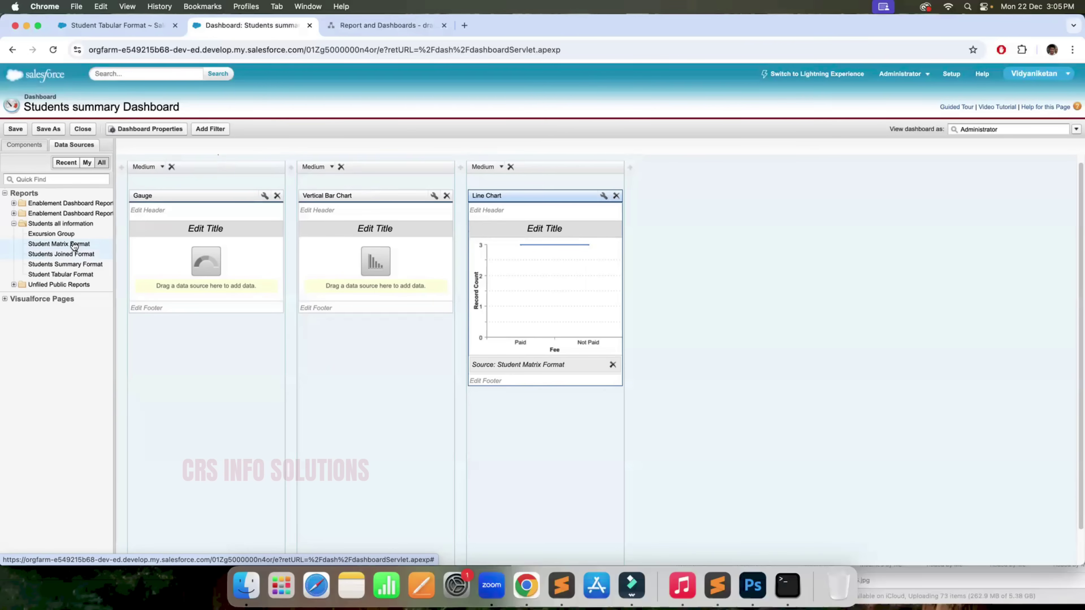
drag(79, 248, 423, 303)
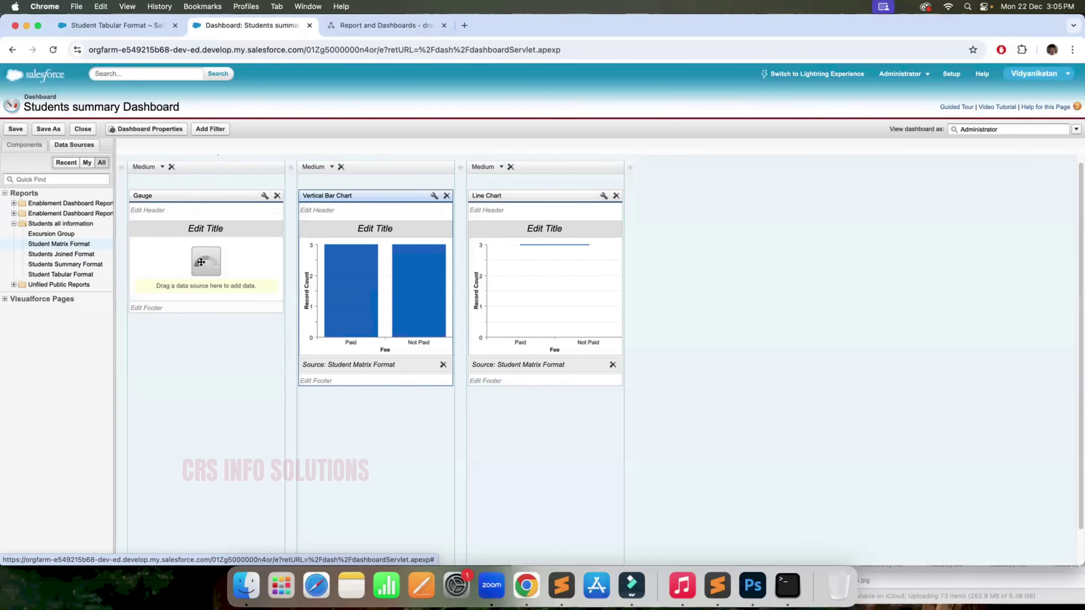
drag(201, 262, 211, 261)
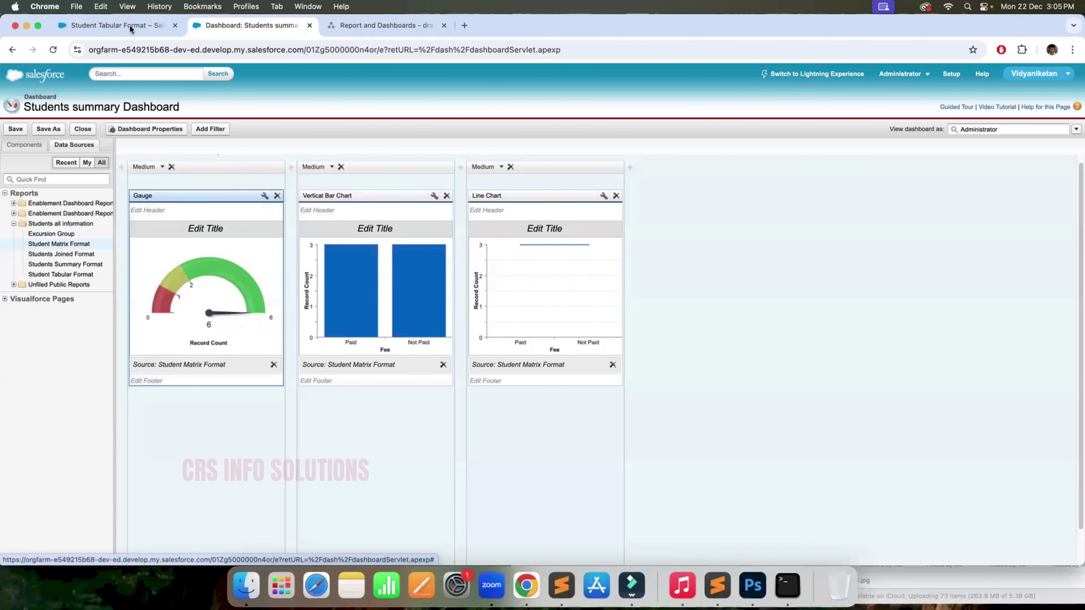
Step: Review the fee and gender groupings in the Student Matrix Format report, and return to the dashboard editor
click(114, 26)
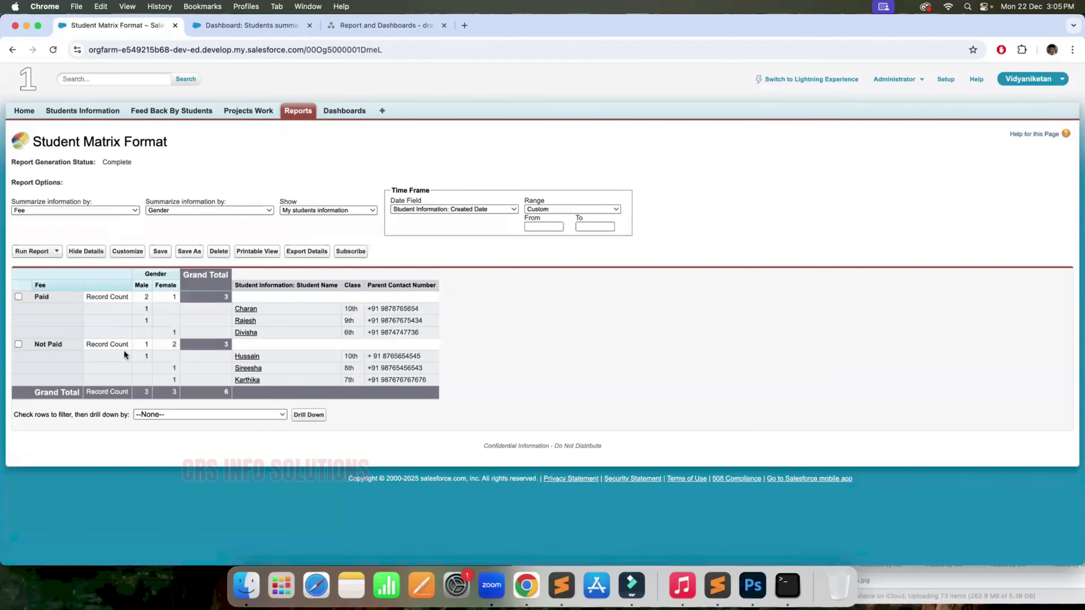
click(266, 26)
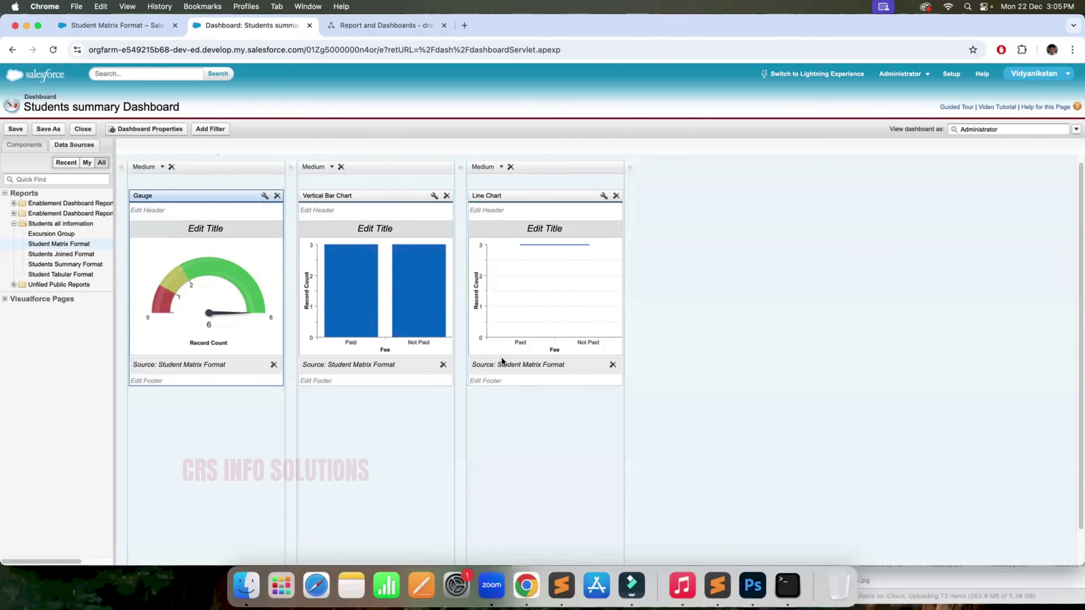
Step: Examine the gauge's title and footer fields, its formatting settings and the column width options without changing them
click(221, 231)
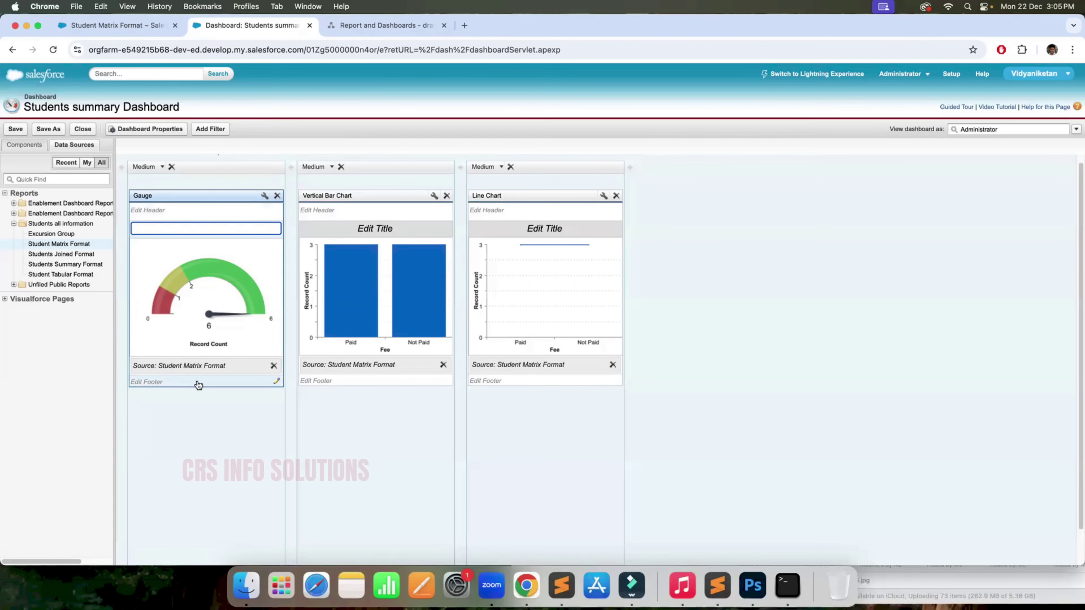
click(175, 379)
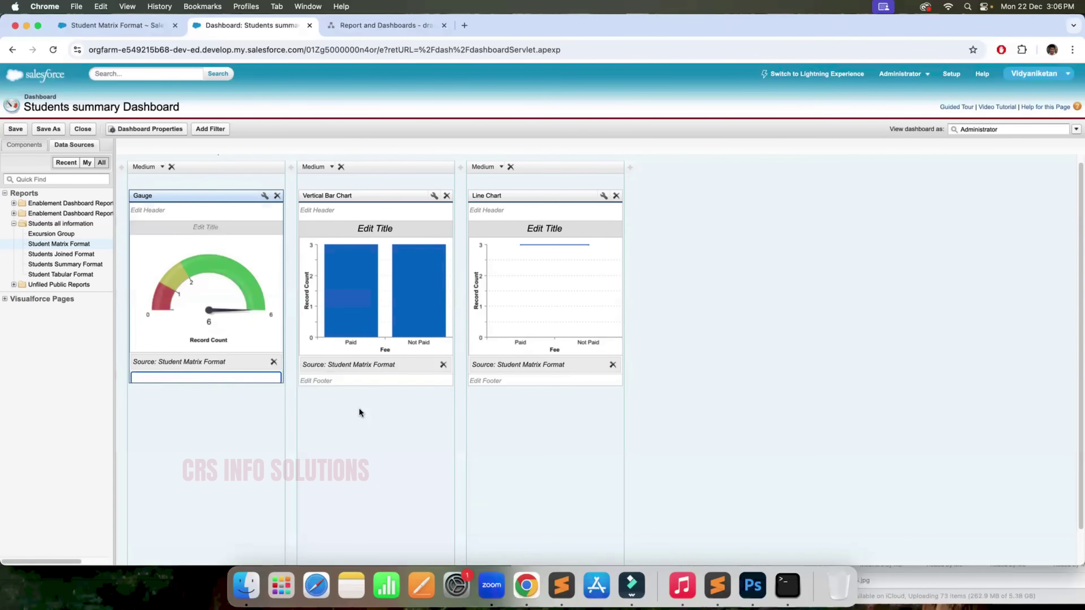
click(346, 299)
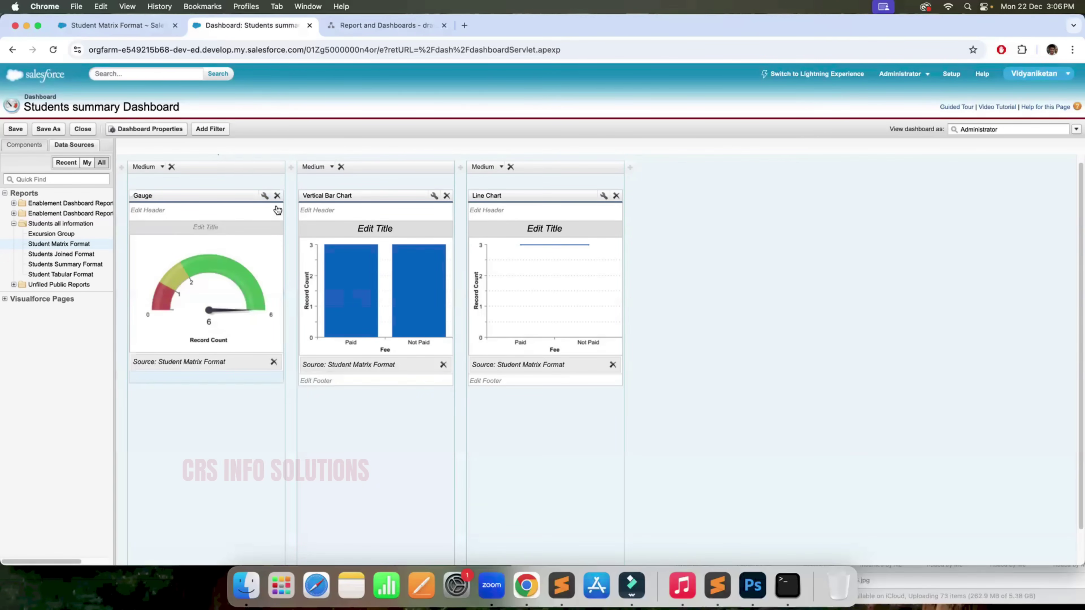
click(264, 196)
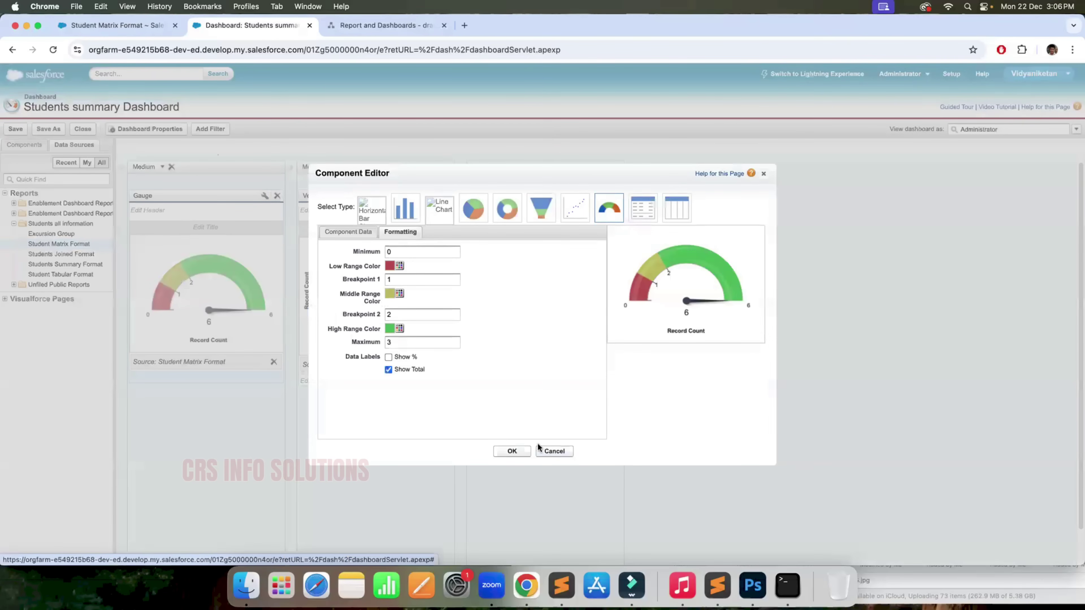
click(547, 451)
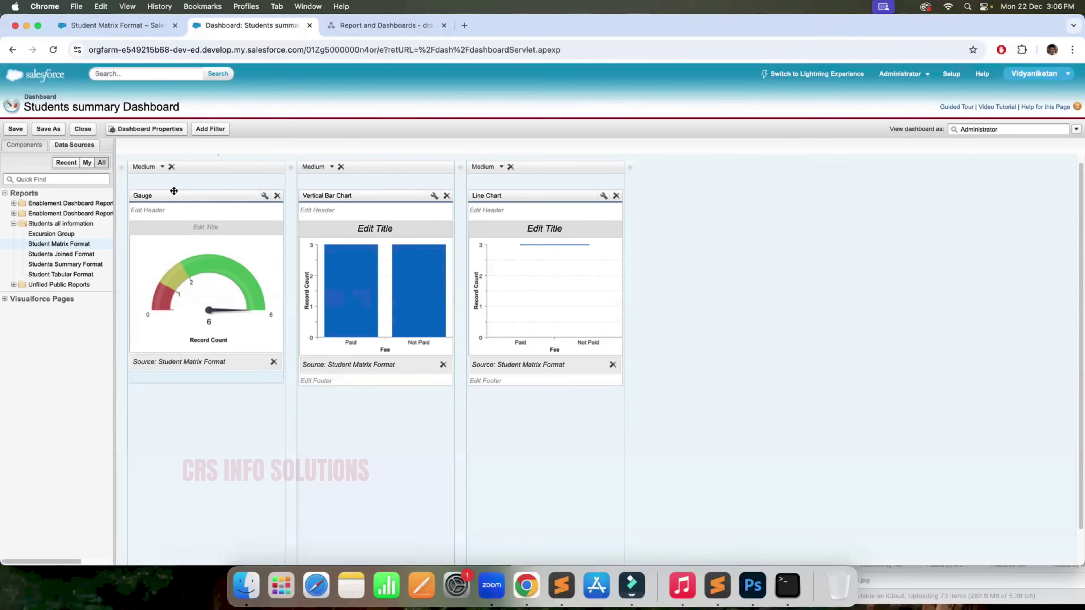
click(161, 168)
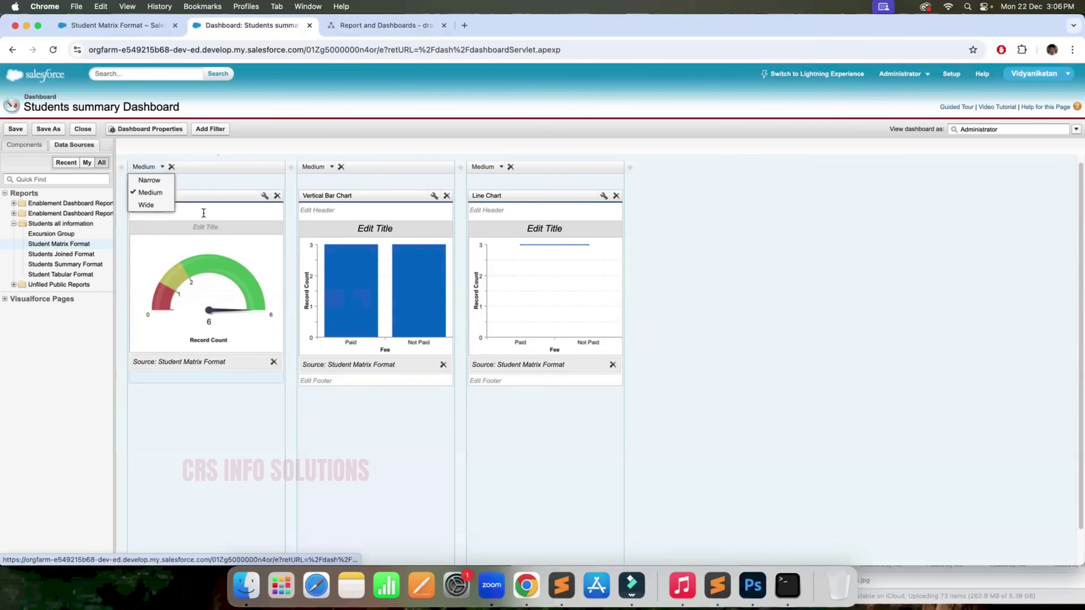
click(269, 263)
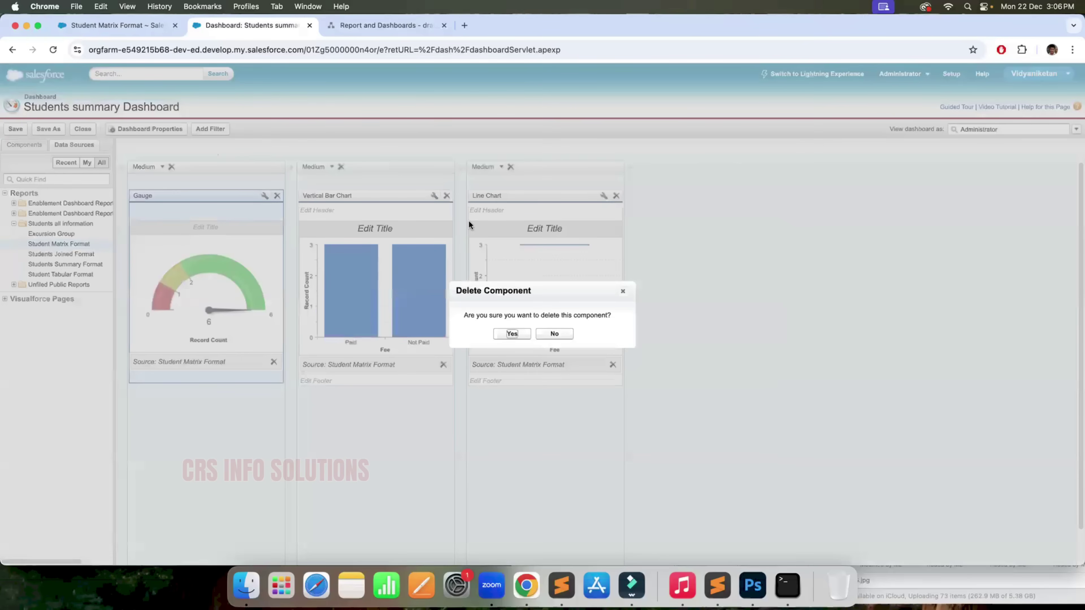
Step: Delete the line chart and the vertical bar chart from the dashboard
click(447, 197)
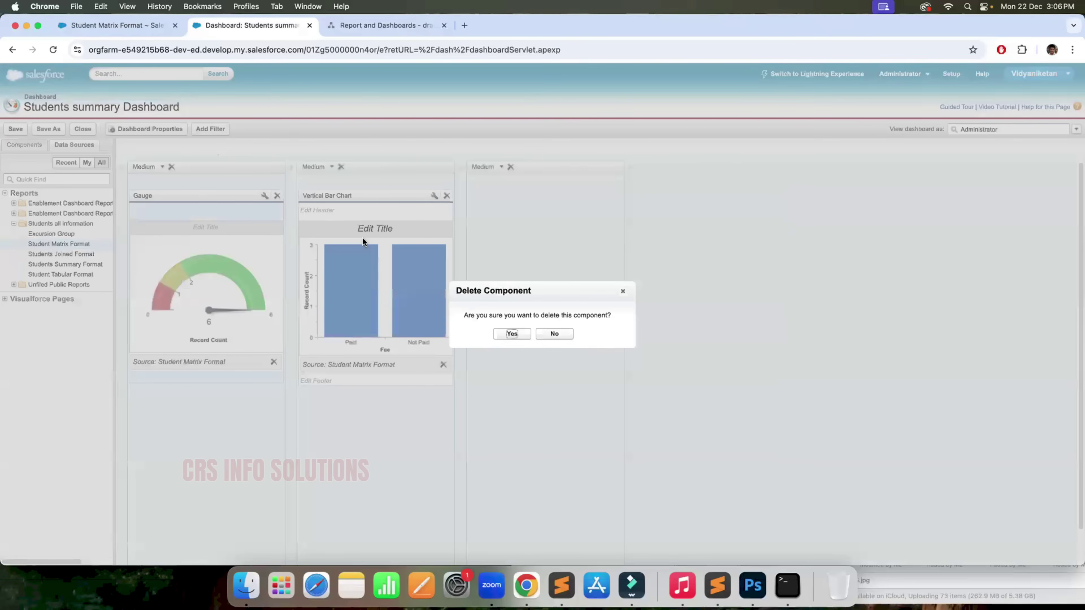
key(Return)
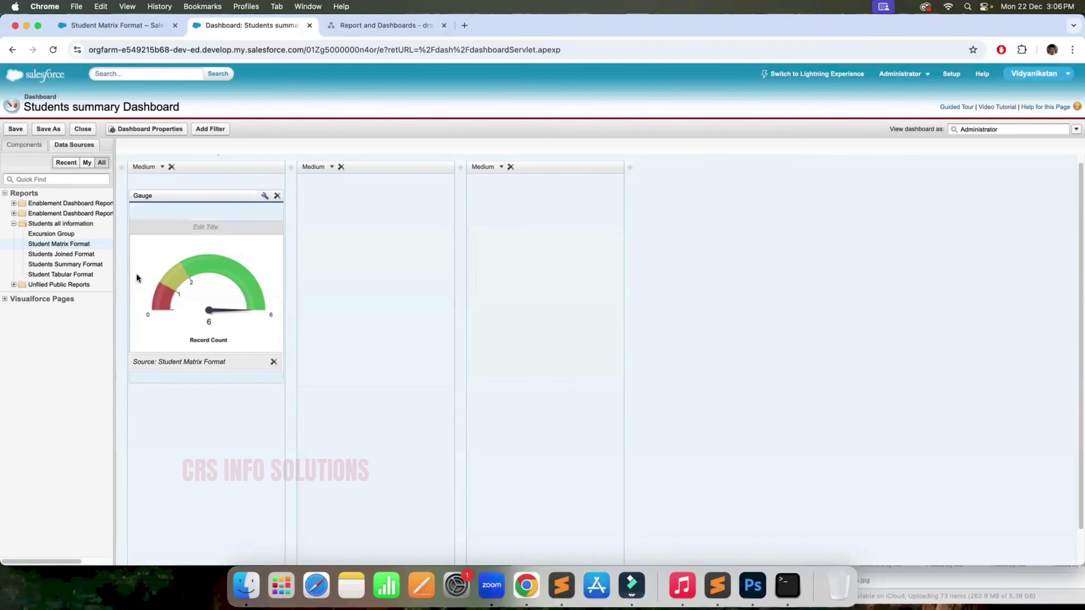
Step: Add a pie chart to the second dashboard column and try the Student Tabular Format report as its data source
click(26, 145)
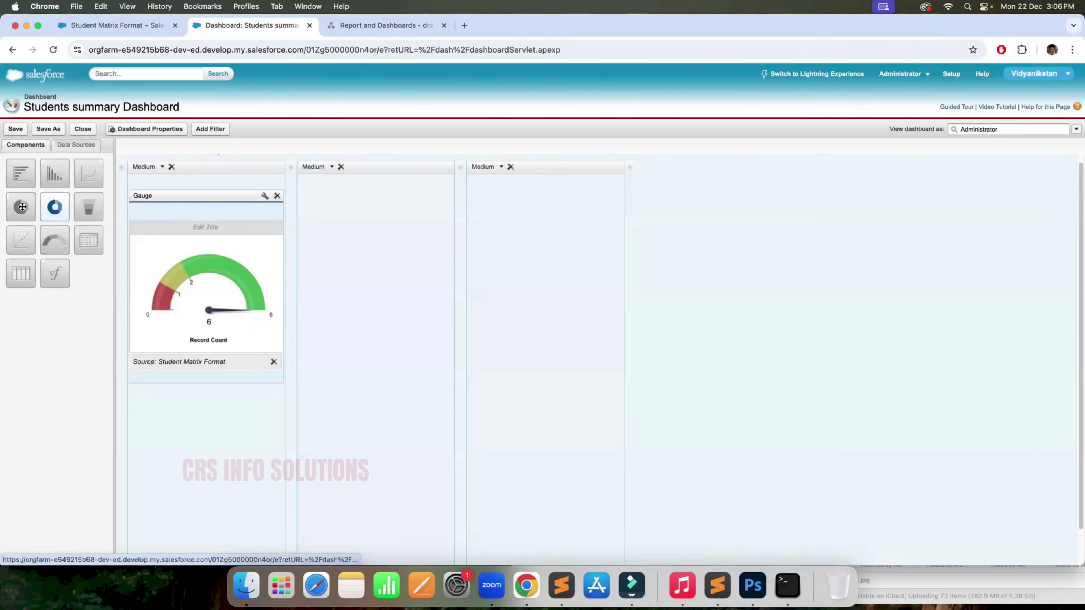
drag(22, 207, 293, 286)
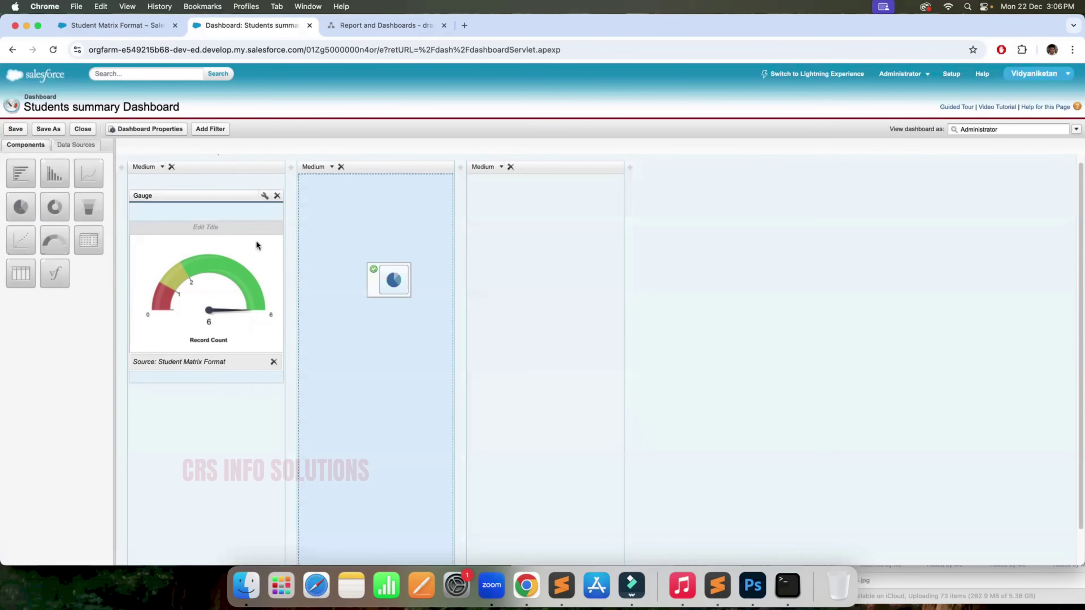
drag(256, 244, 256, 245)
click(75, 145)
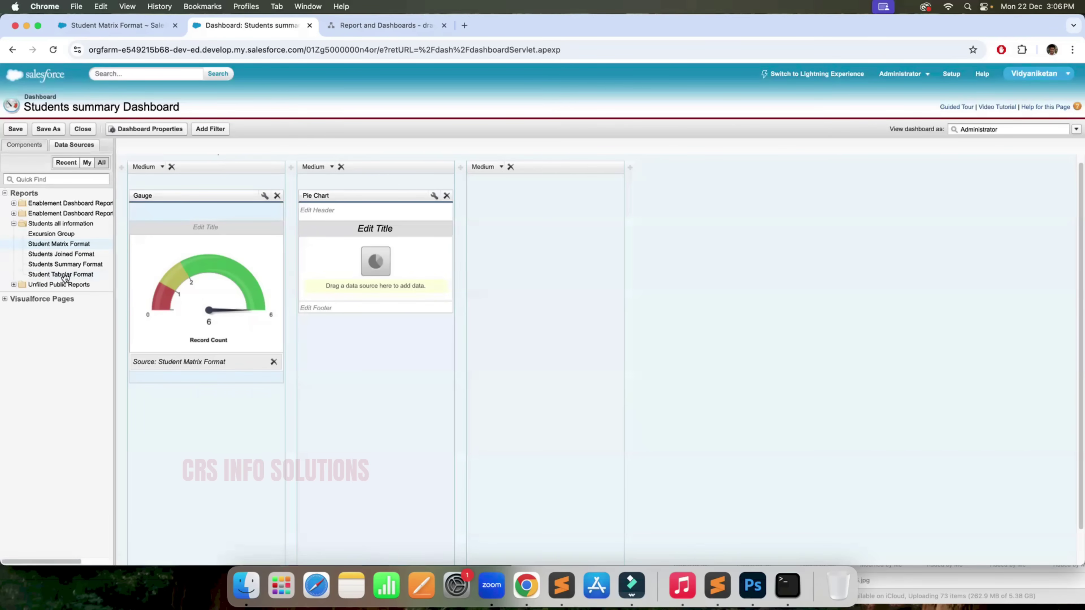
drag(424, 329, 353, 265)
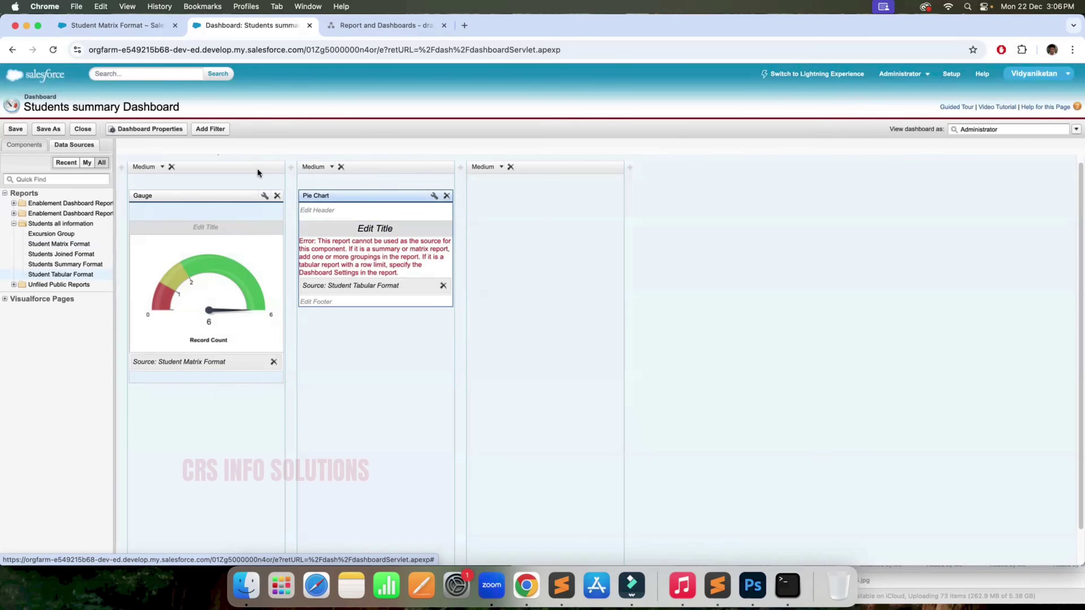
Step: Open the Student Tabular Format report from the list of reports and dashboards
click(142, 25)
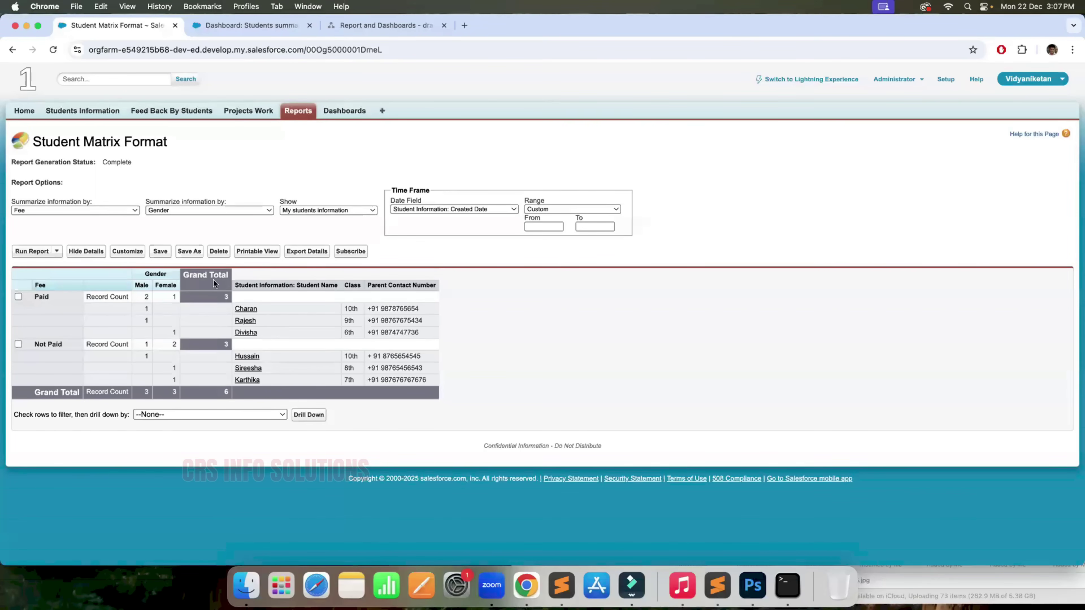
click(298, 110)
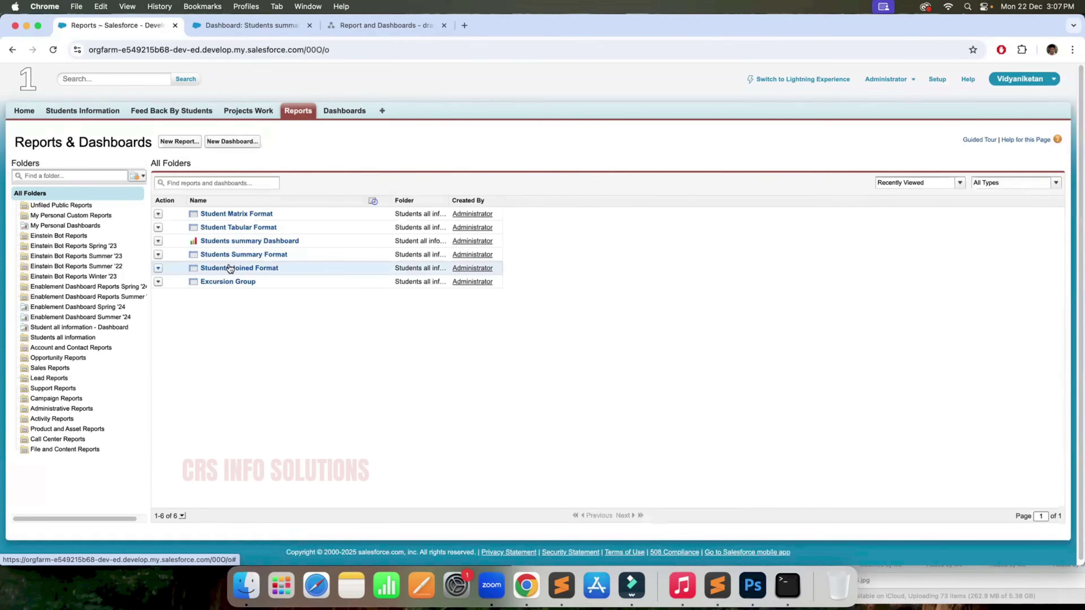
click(235, 228)
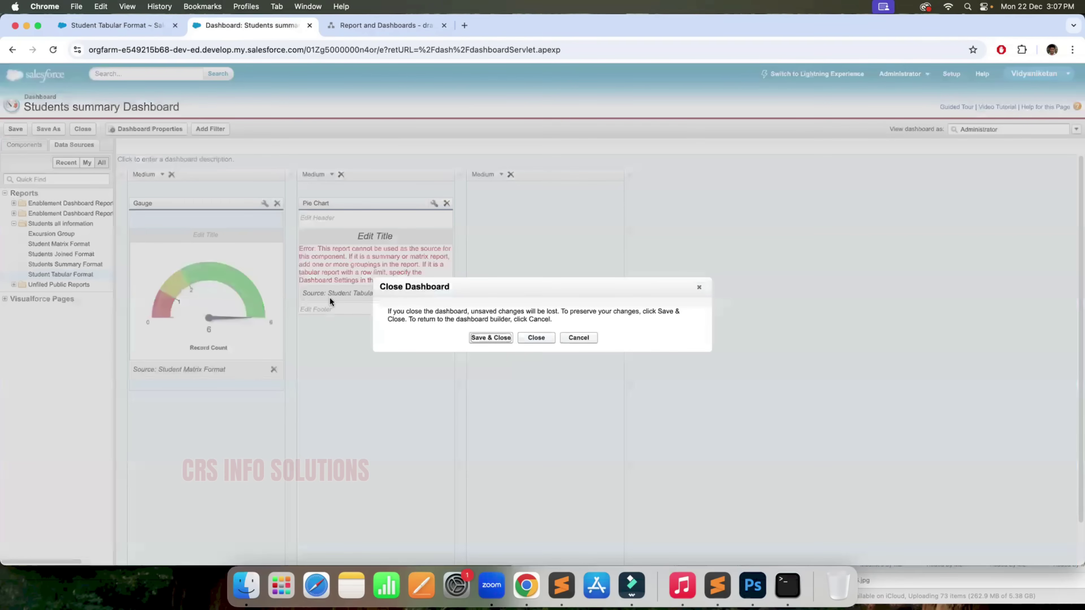
Step: Save and close the dashboard, and open the Students Summary Format report for customizing
key(Return)
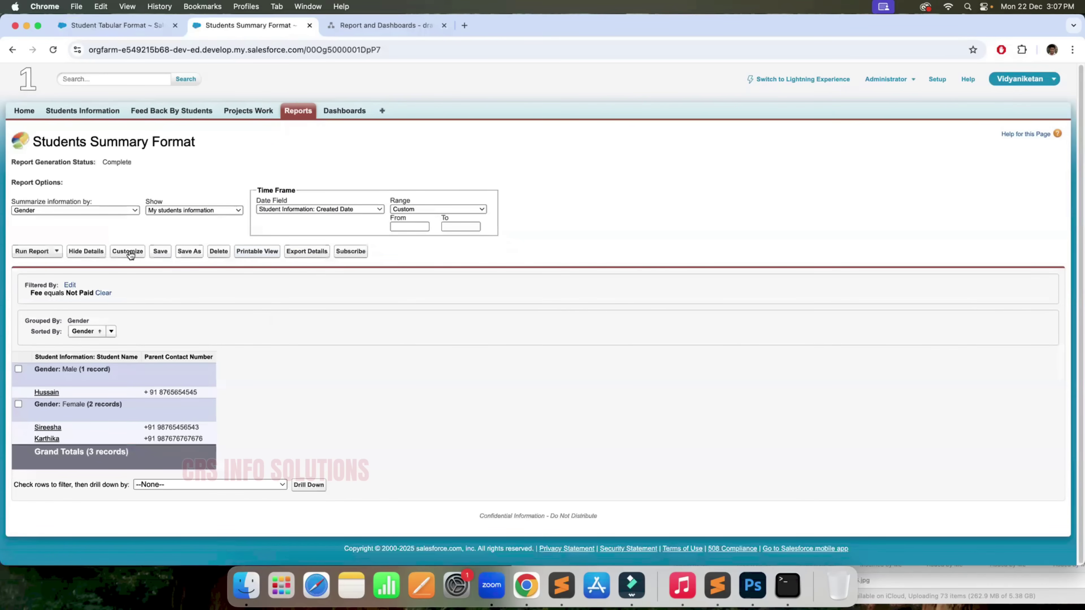
key(super+r)
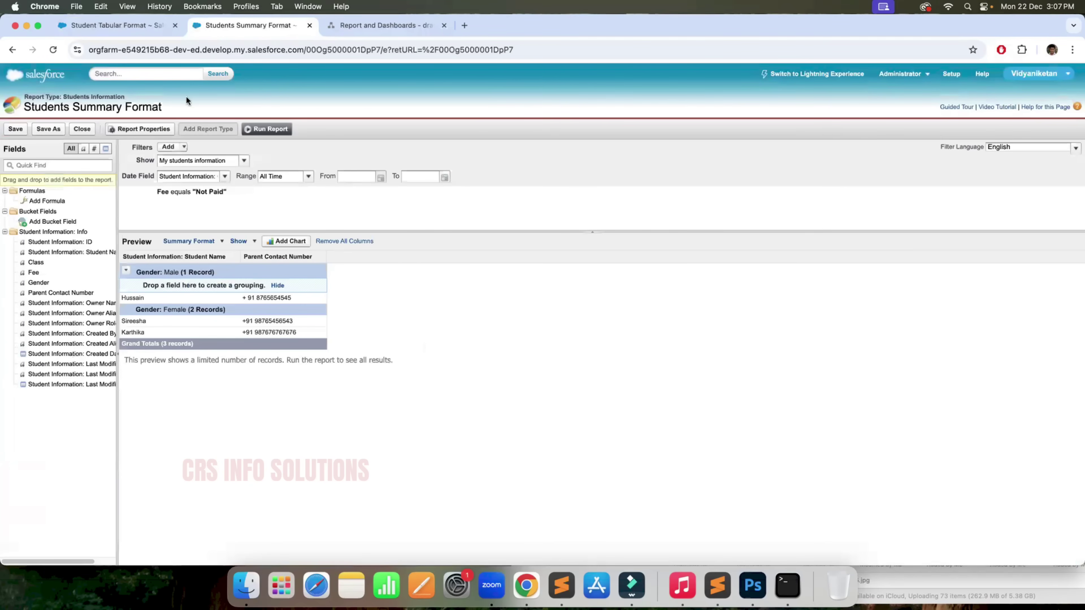
Step: Compare the Student Tabular Format report's editor with that of the Students Summary Format report
click(132, 25)
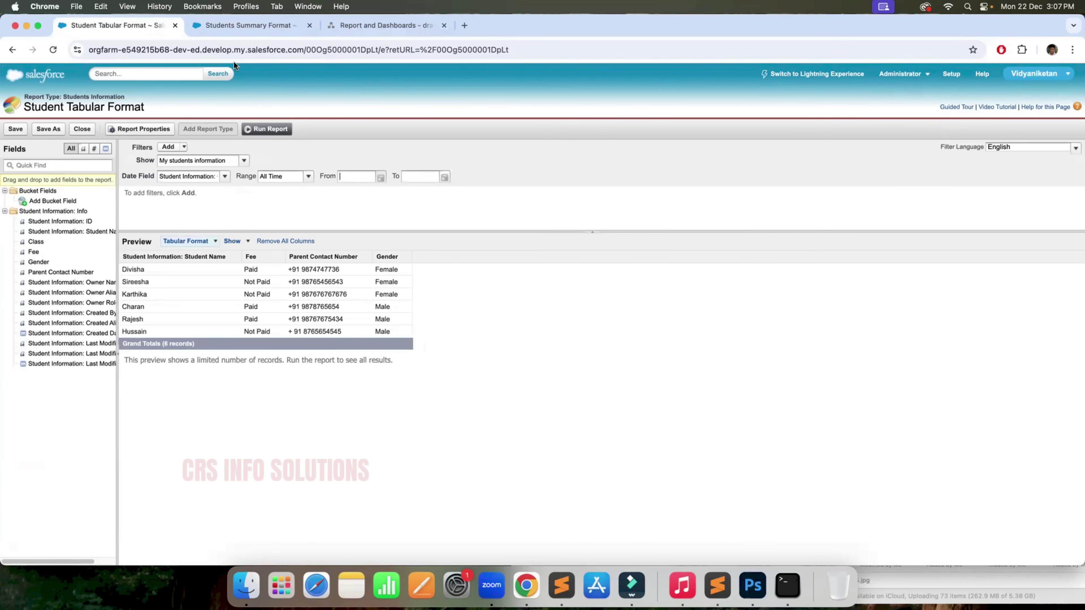
click(250, 25)
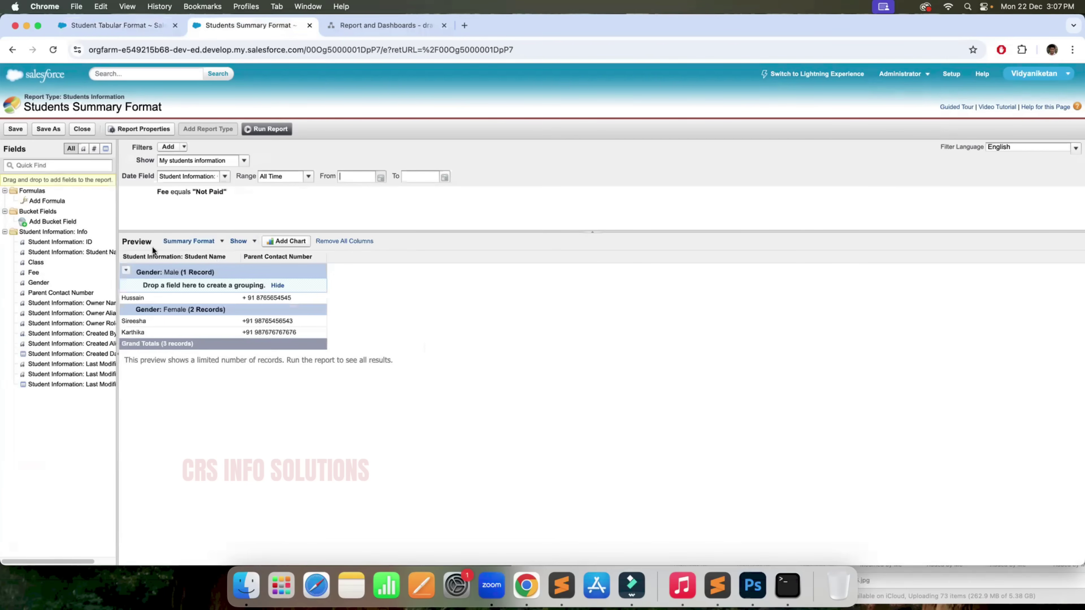
Step: Start adding a chart to the Students Summary Format report and preview the vertical bar, pie, donut, funnel and scatter types
click(285, 242)
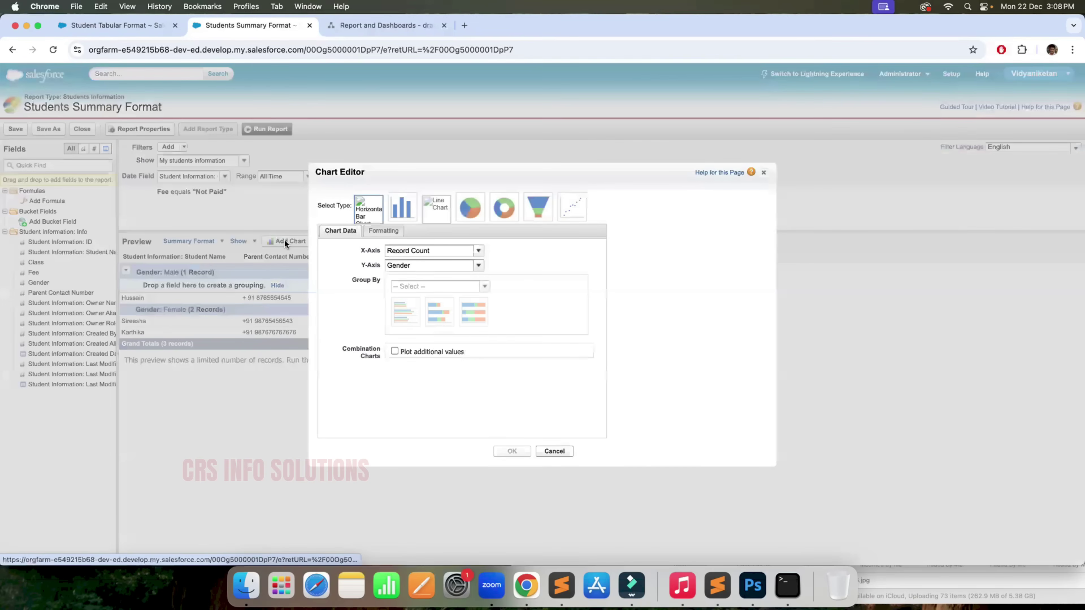
click(397, 211)
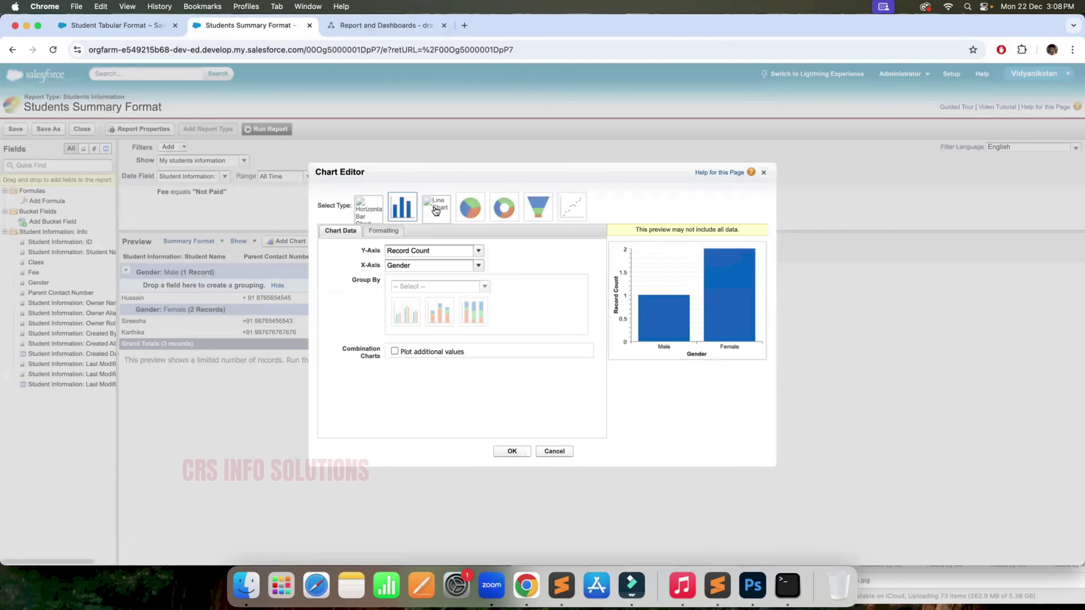
click(465, 211)
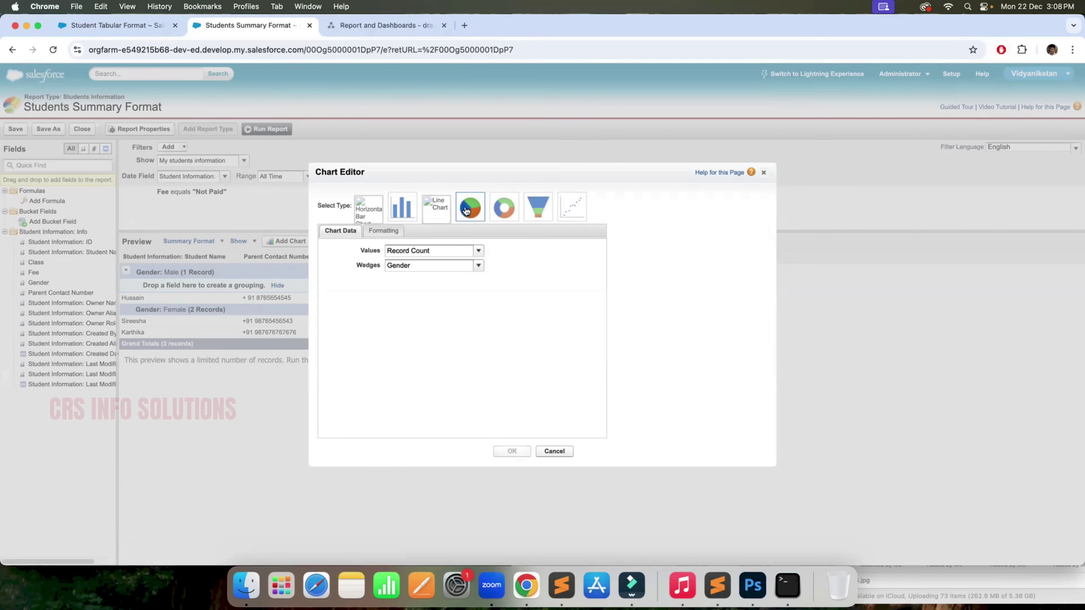
click(510, 209)
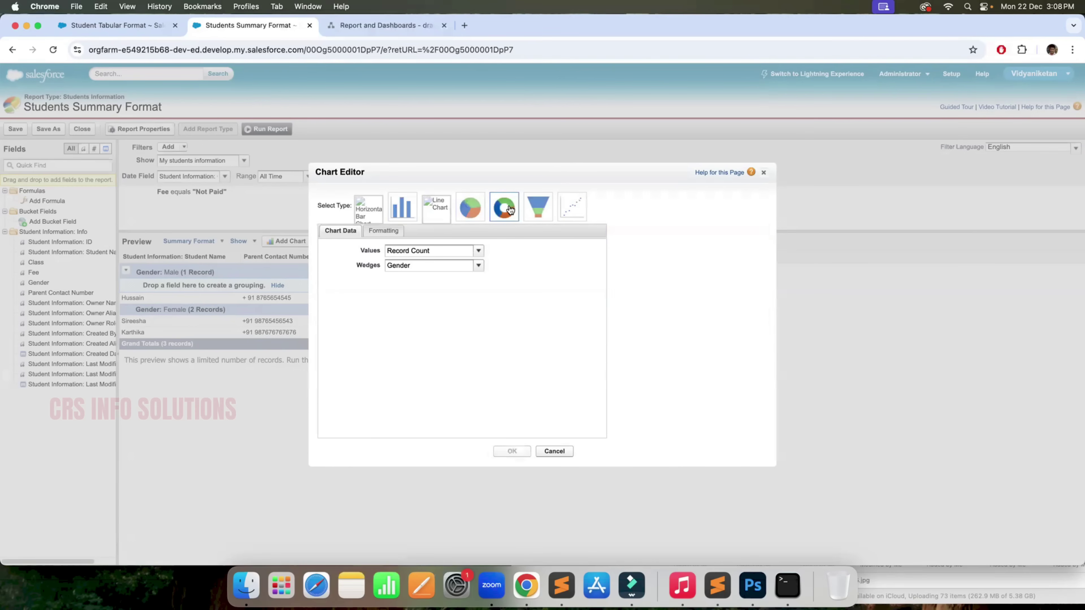
click(539, 209)
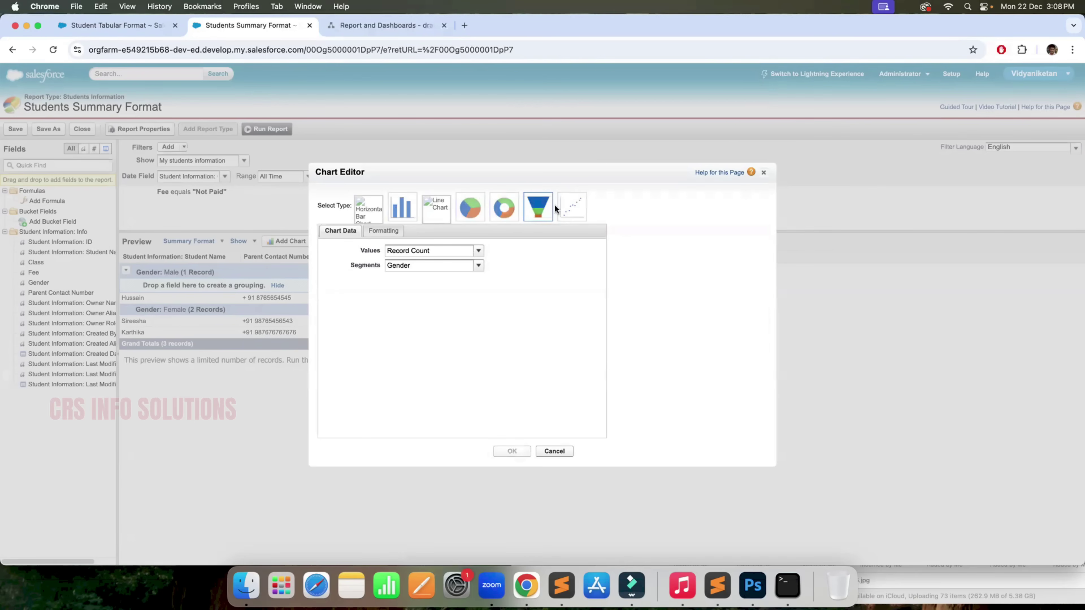
click(570, 209)
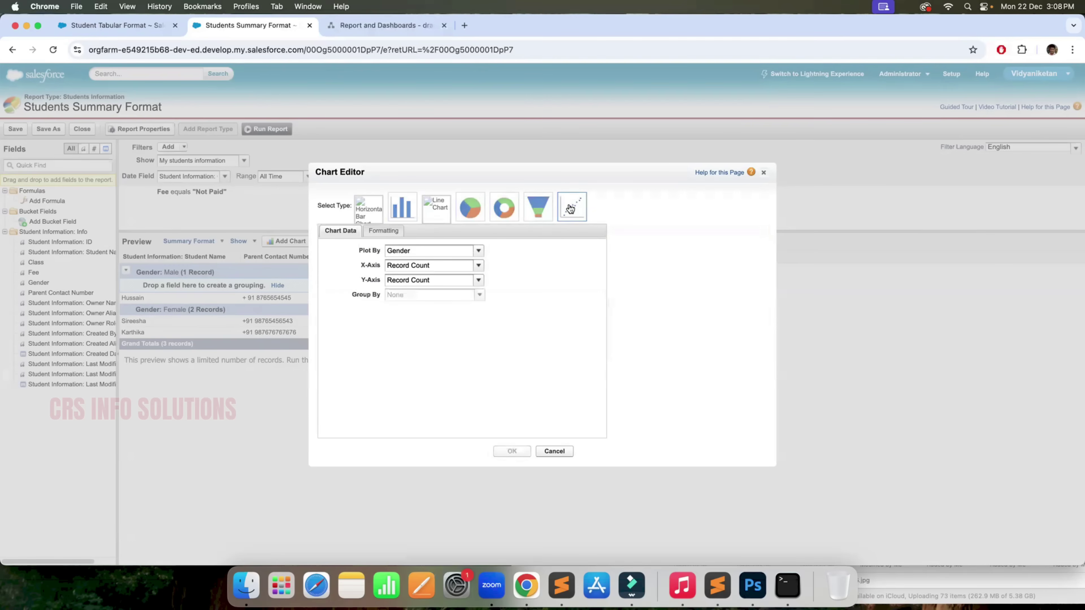
Step: Add a funnel chart to the summary report with Record Count as values and Gender as segments, and review it with the records
click(545, 210)
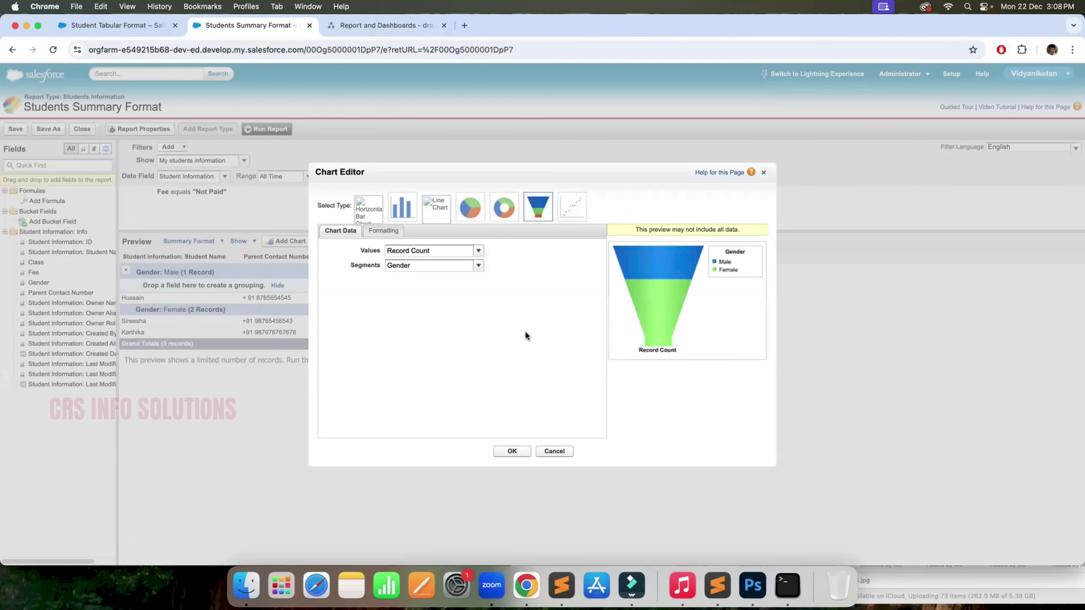
click(512, 452)
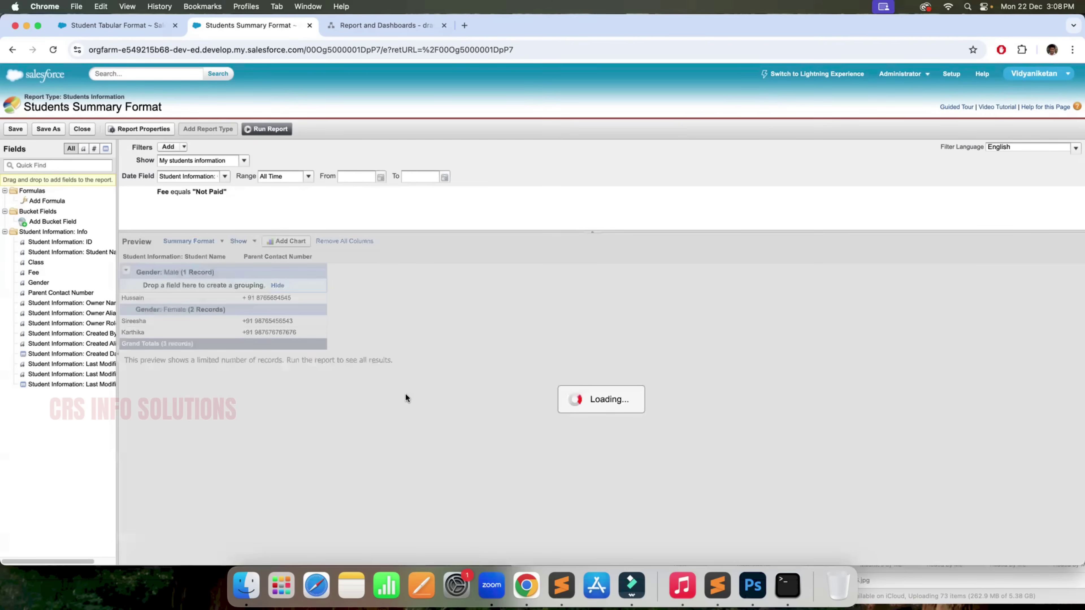
scroll(293, 449, down, 2)
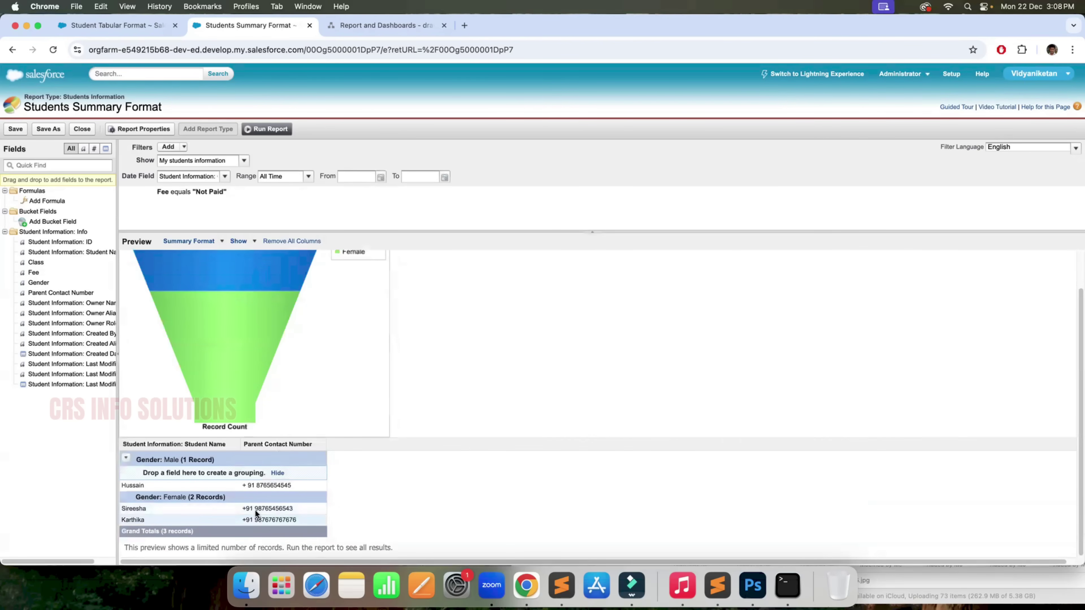
scroll(295, 483, up, 2)
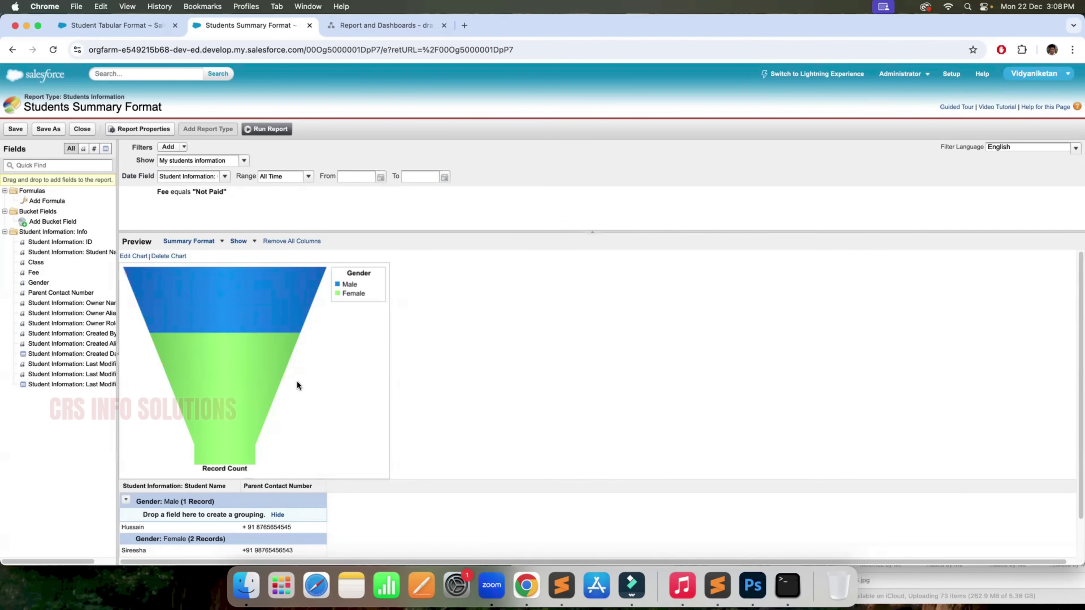
scroll(297, 385, down, 2)
scroll(298, 383, up, 2)
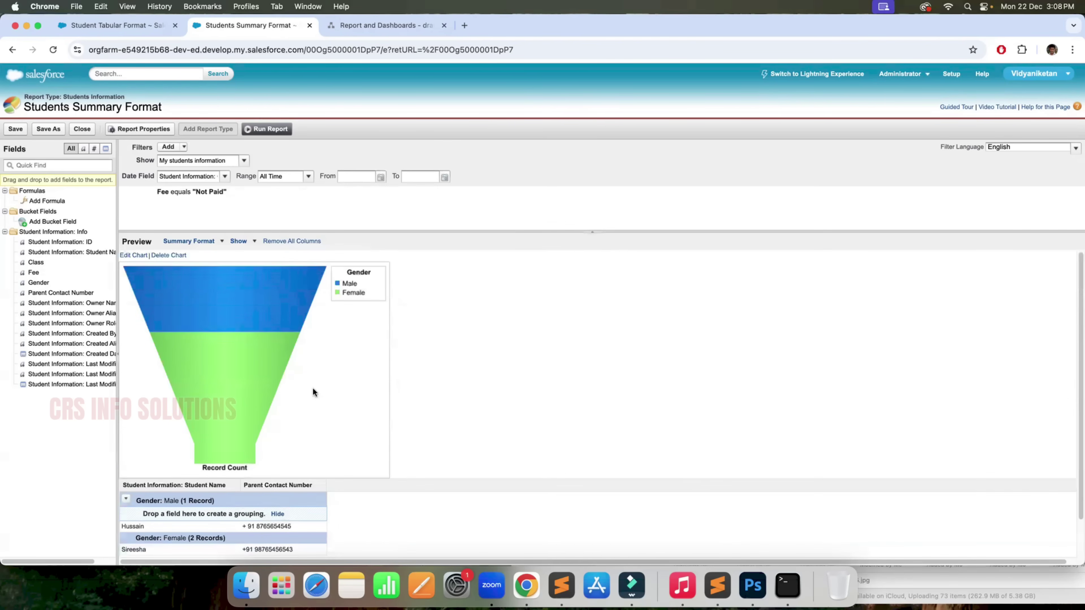
scroll(372, 388, down, 2)
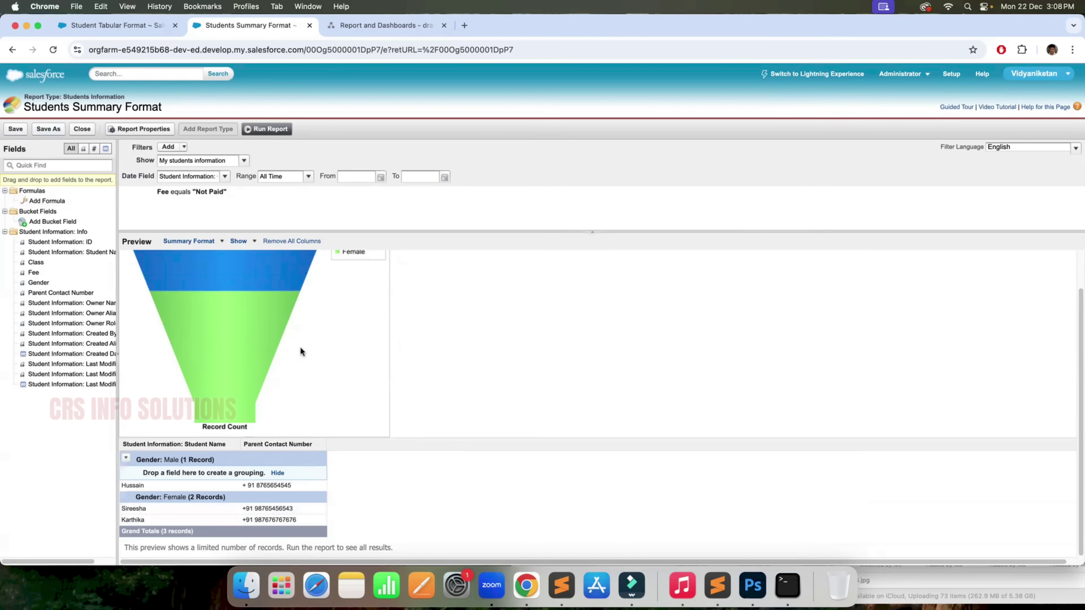
scroll(301, 351, up, 3)
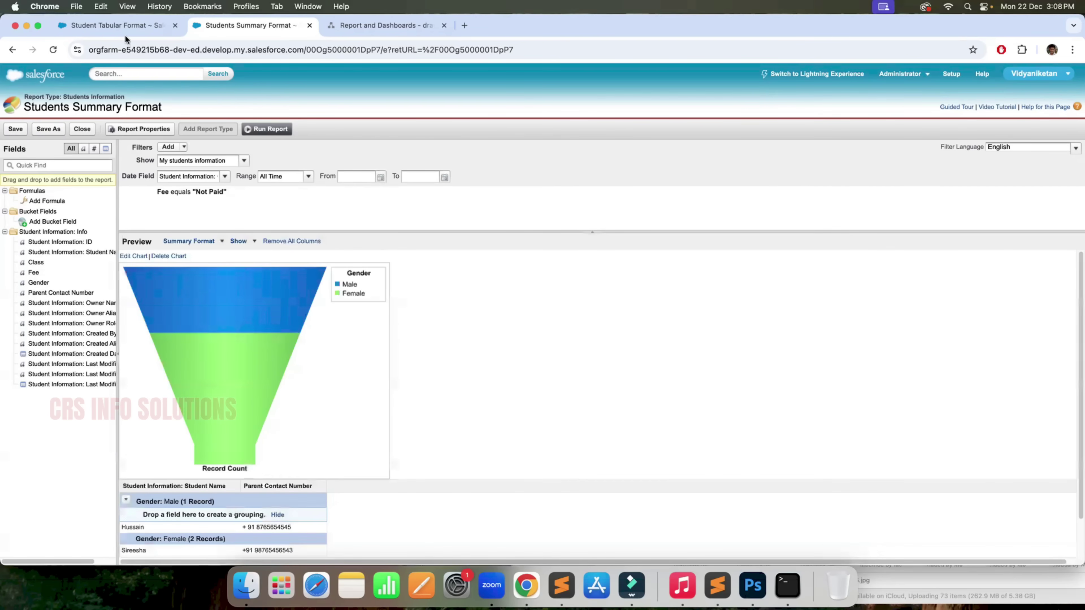
Step: Open the Student Matrix Format report from the list of reports and dashboards for customizing
click(133, 29)
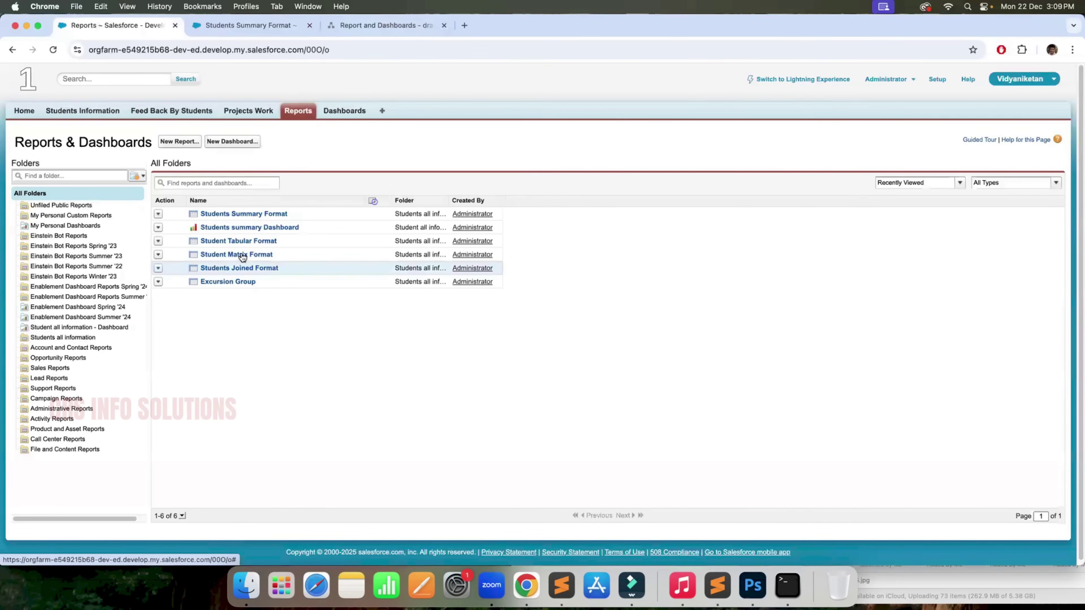
click(242, 255)
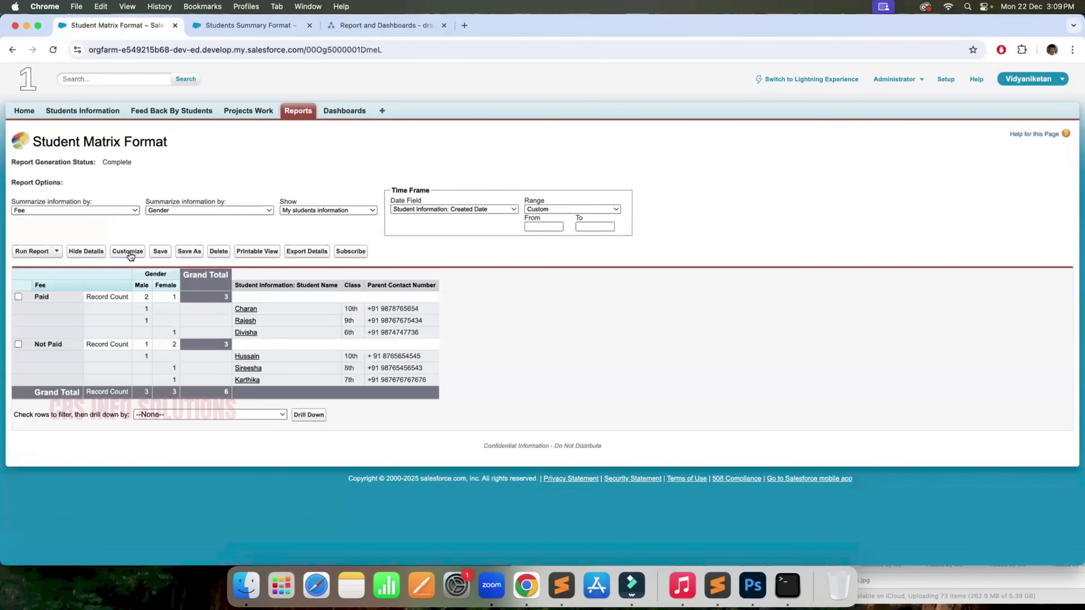
click(130, 253)
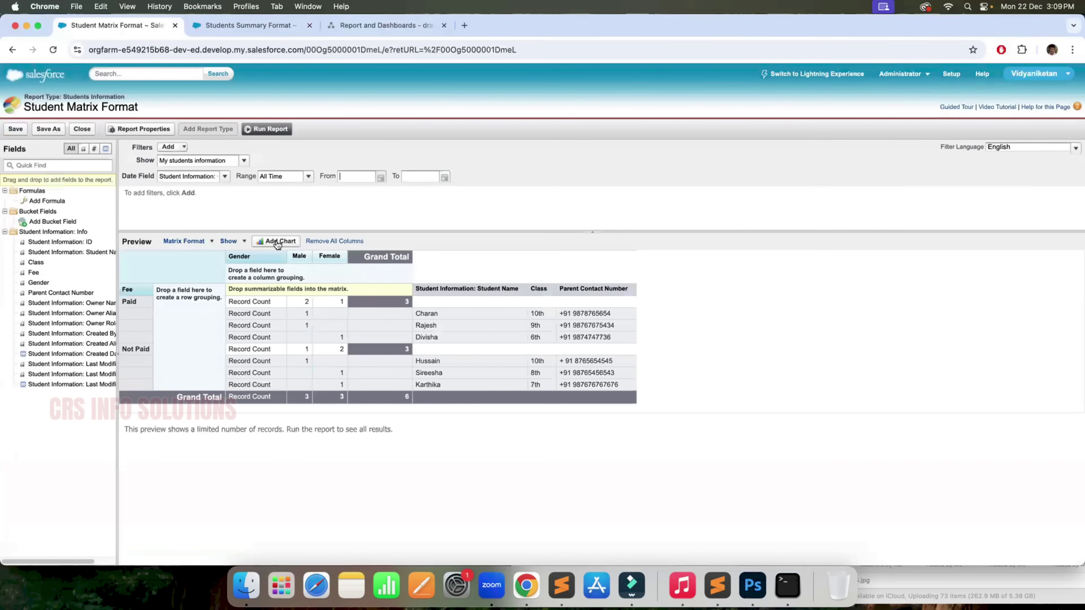
Step: Preview the line, pie, funnel and scatter chart types for the matrix report, check the Plot By options, and leave without adding a chart
click(277, 242)
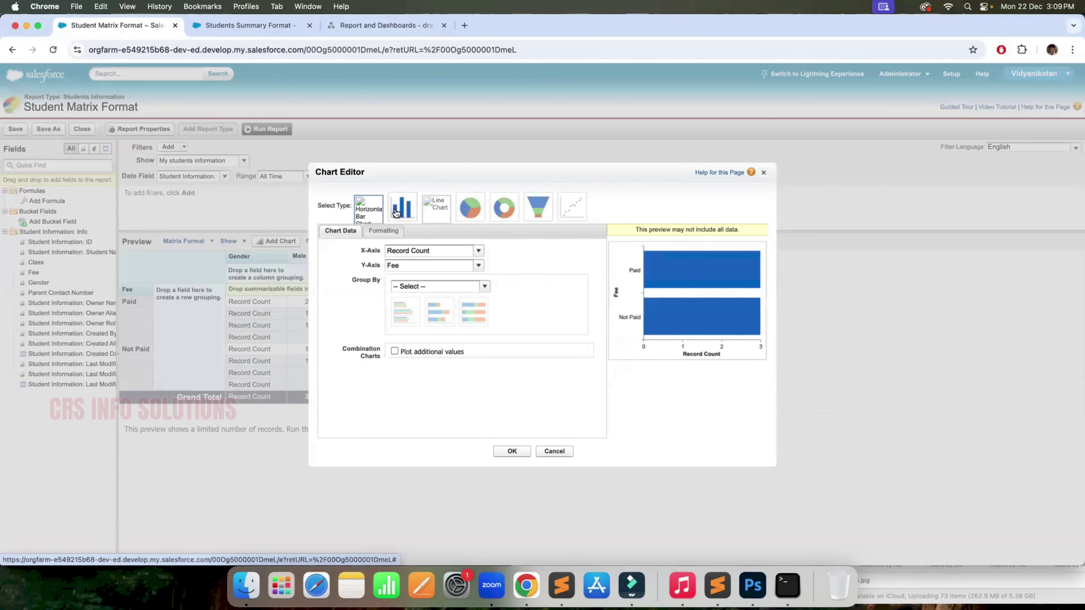
click(397, 213)
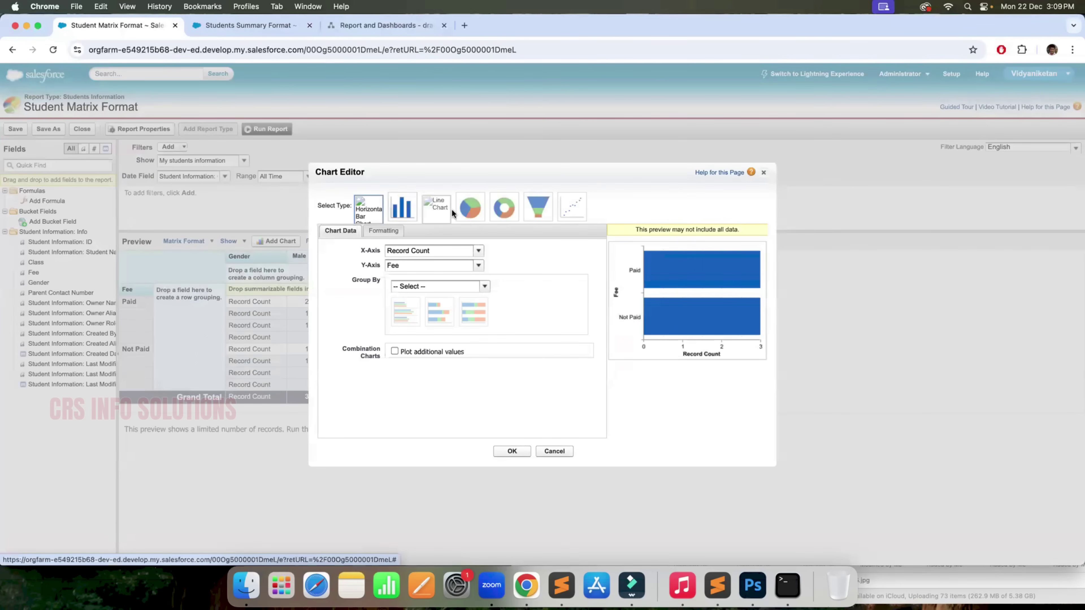
click(439, 215)
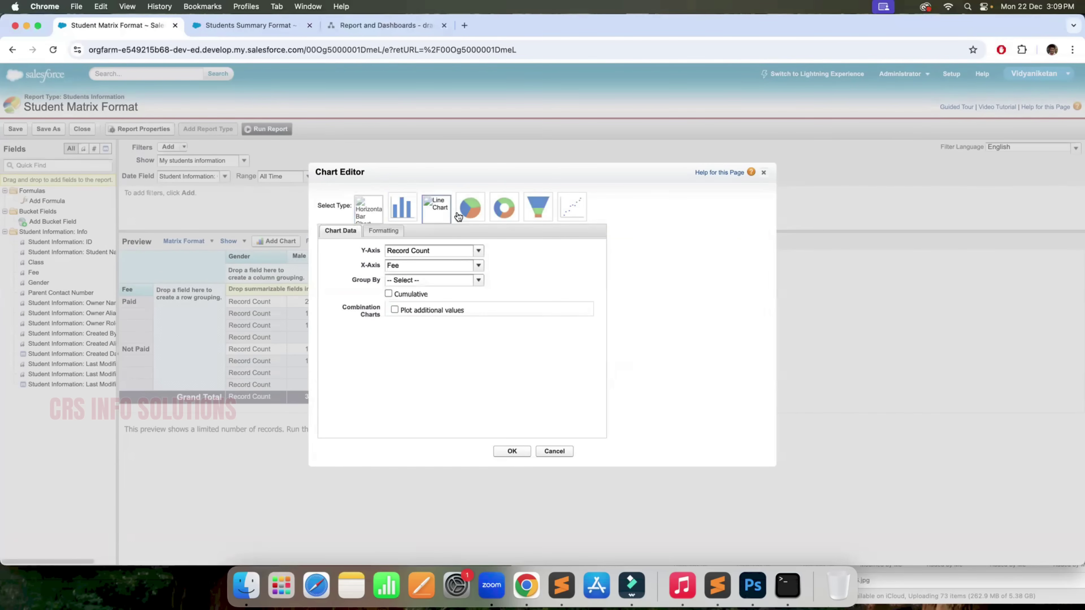
click(466, 216)
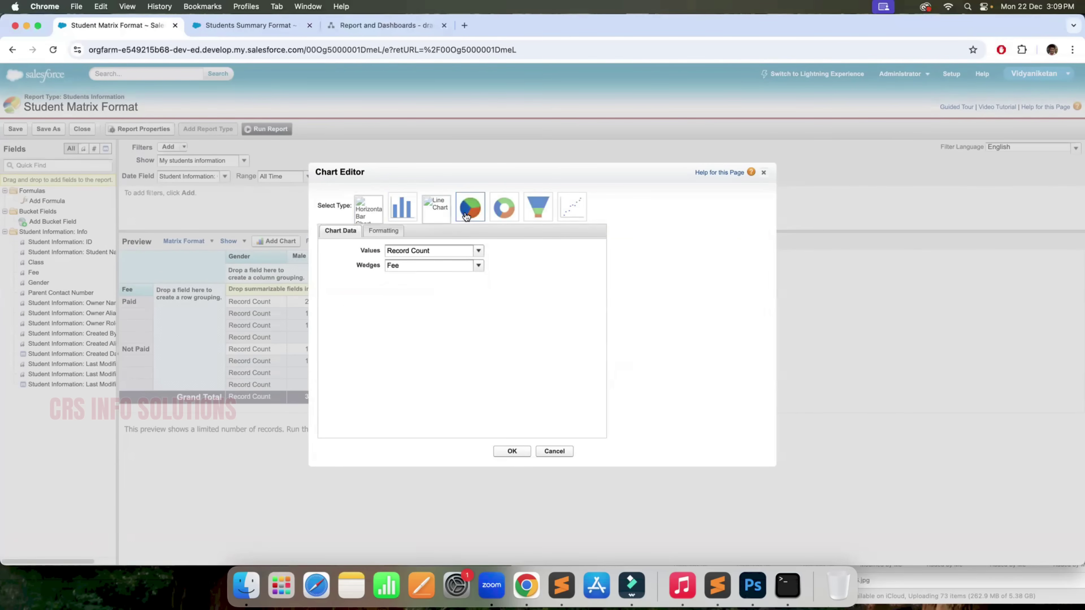
click(503, 214)
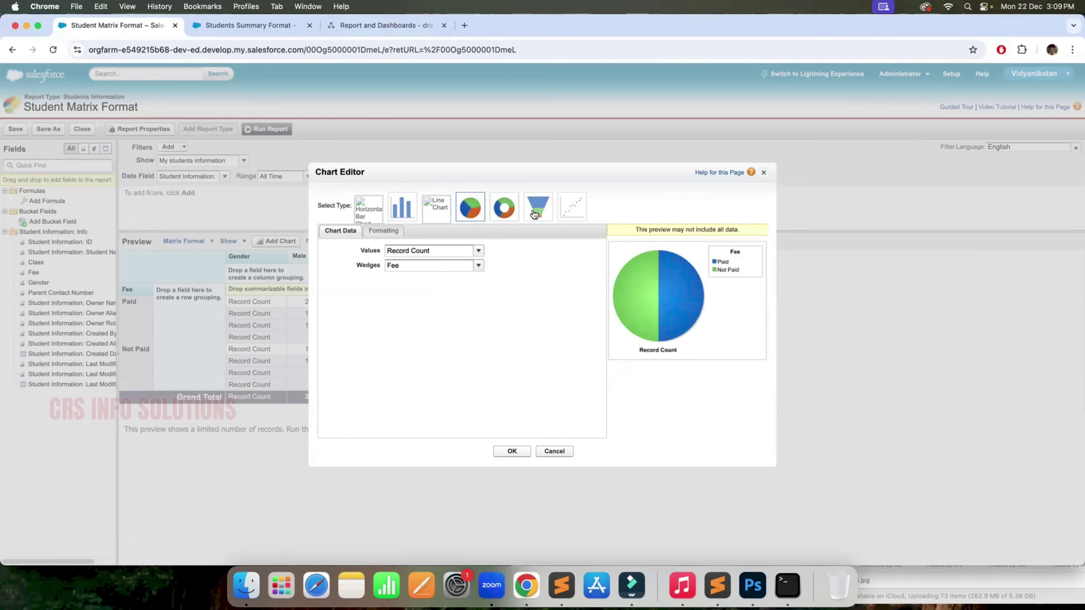
click(555, 209)
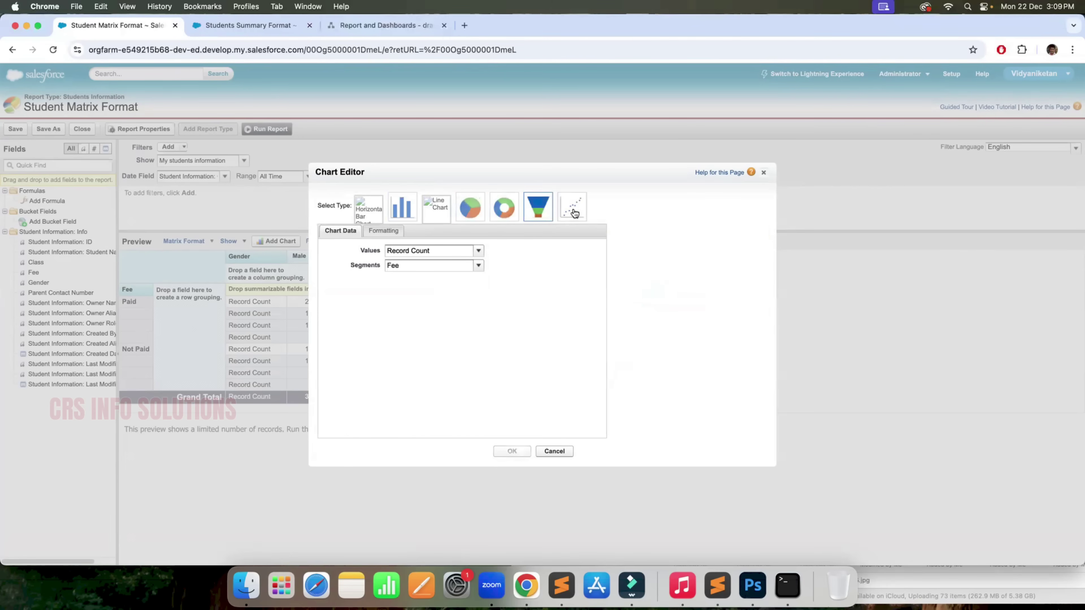
click(573, 212)
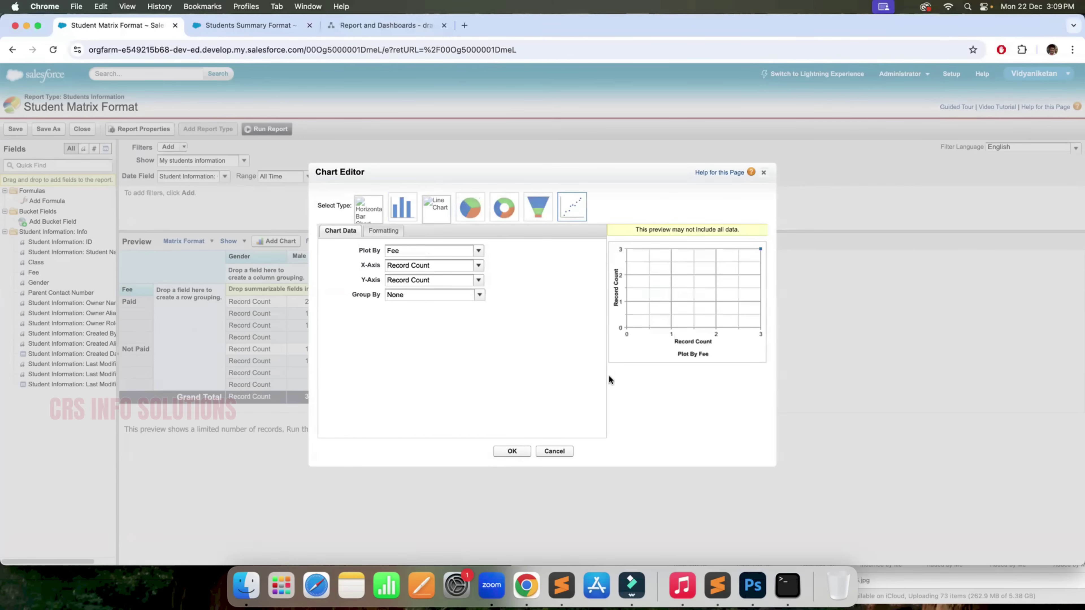
click(479, 252)
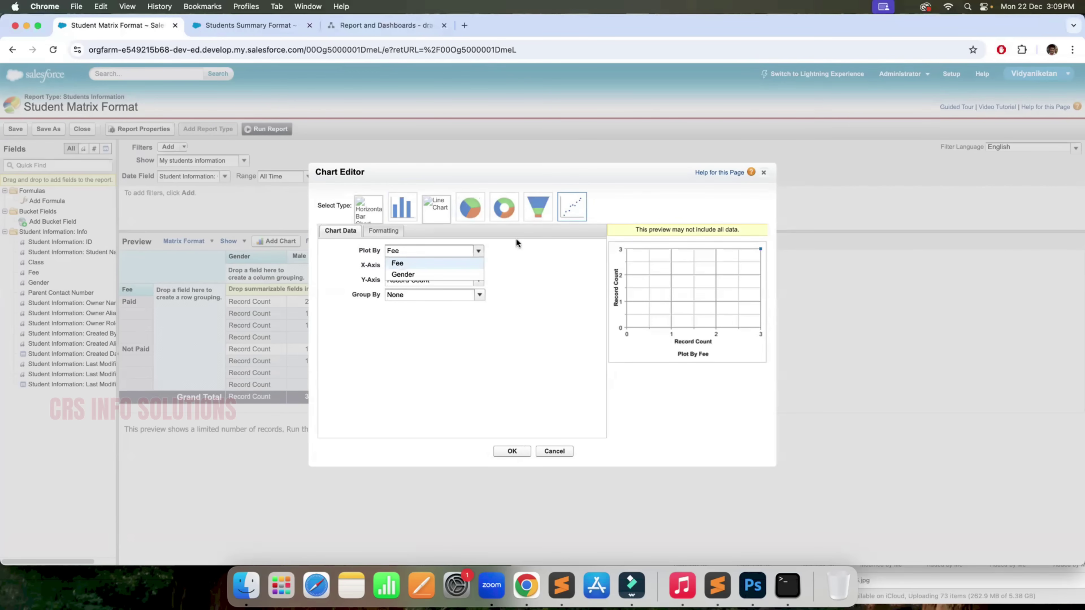
click(477, 342)
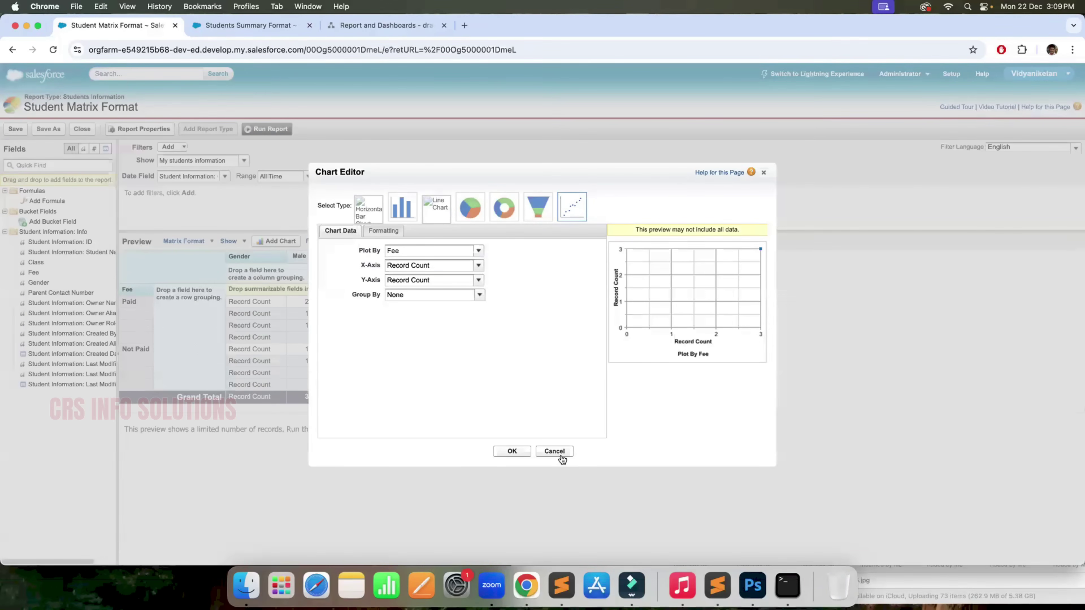
click(511, 452)
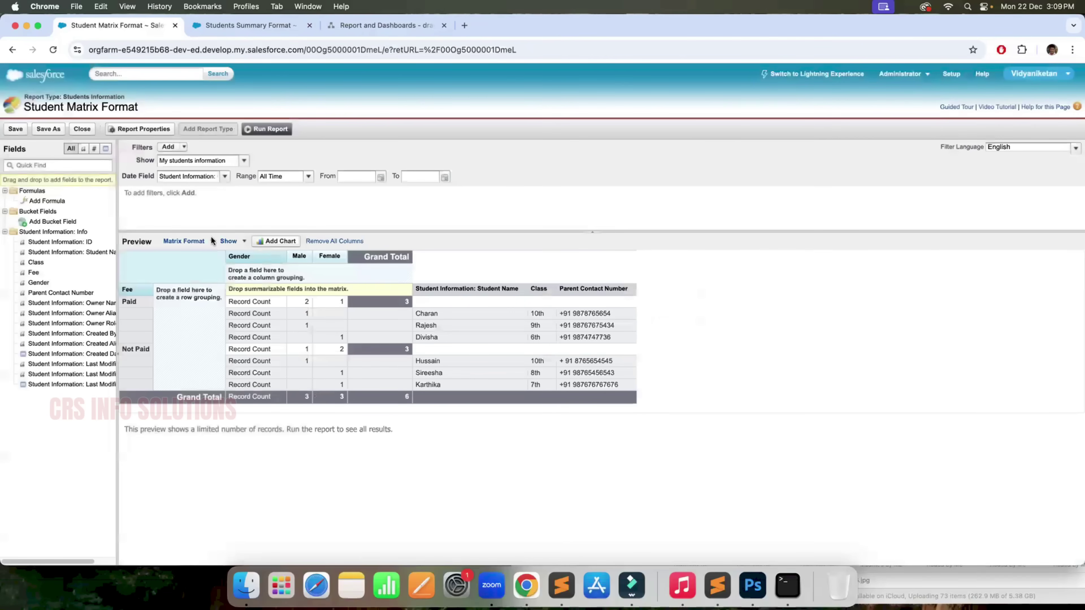
Step: Open the Students Joined Format report for customizing and start adding a chart to it
click(12, 50)
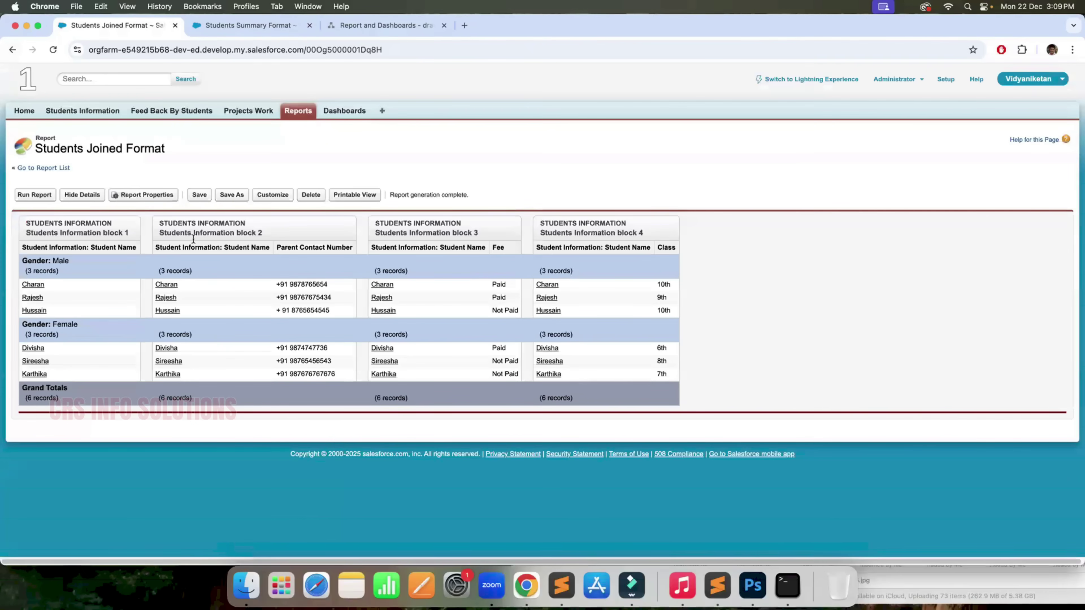
click(272, 196)
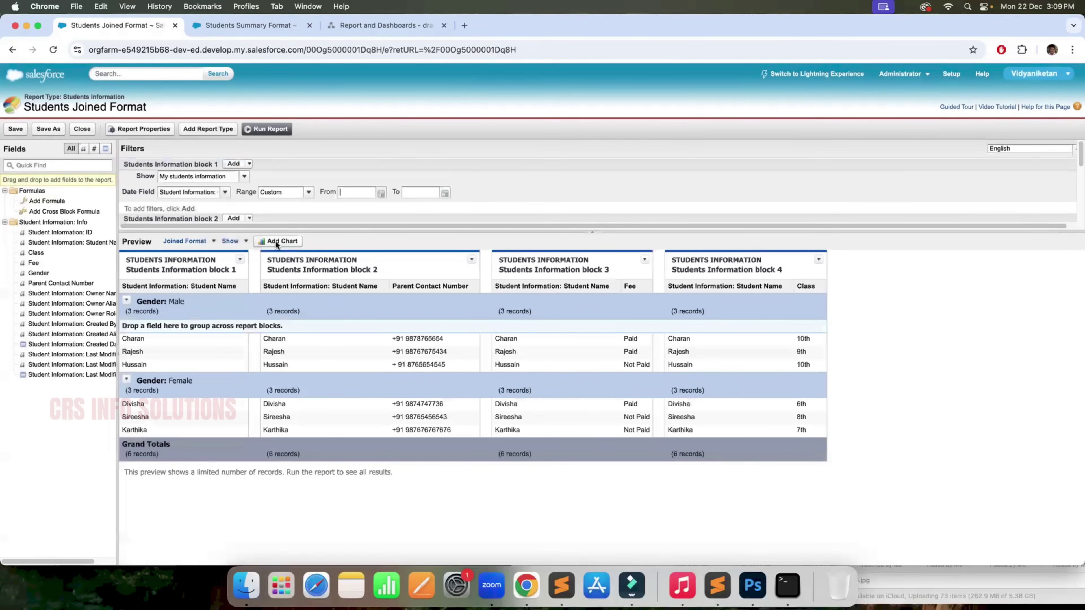
click(276, 241)
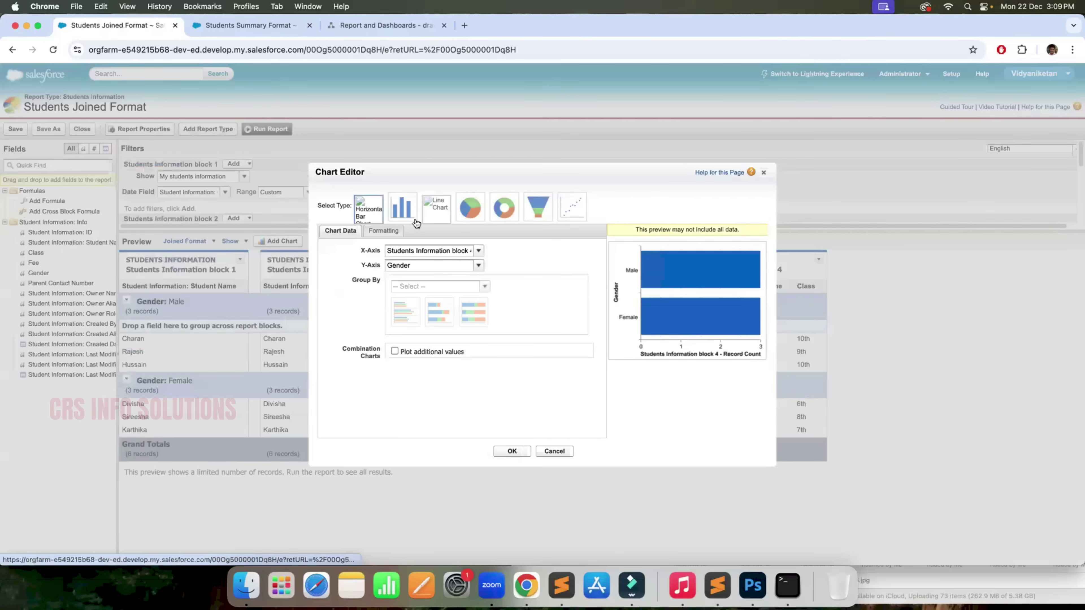
Step: Preview a pie chart by Gender for the joined report, trying the record counts of Students Information block 1 and block 2 as values
click(468, 219)
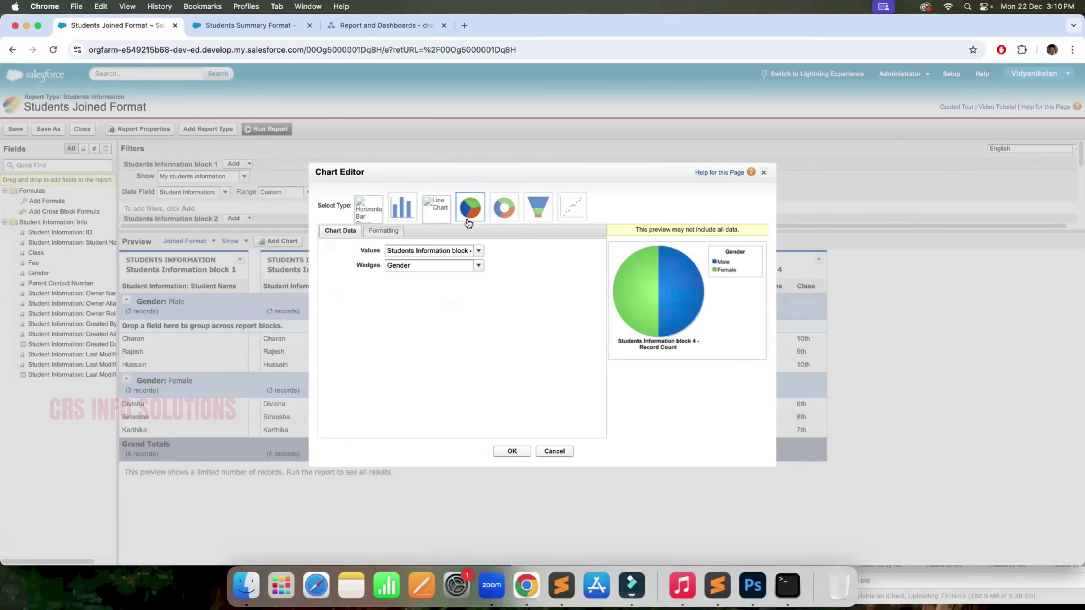
click(478, 251)
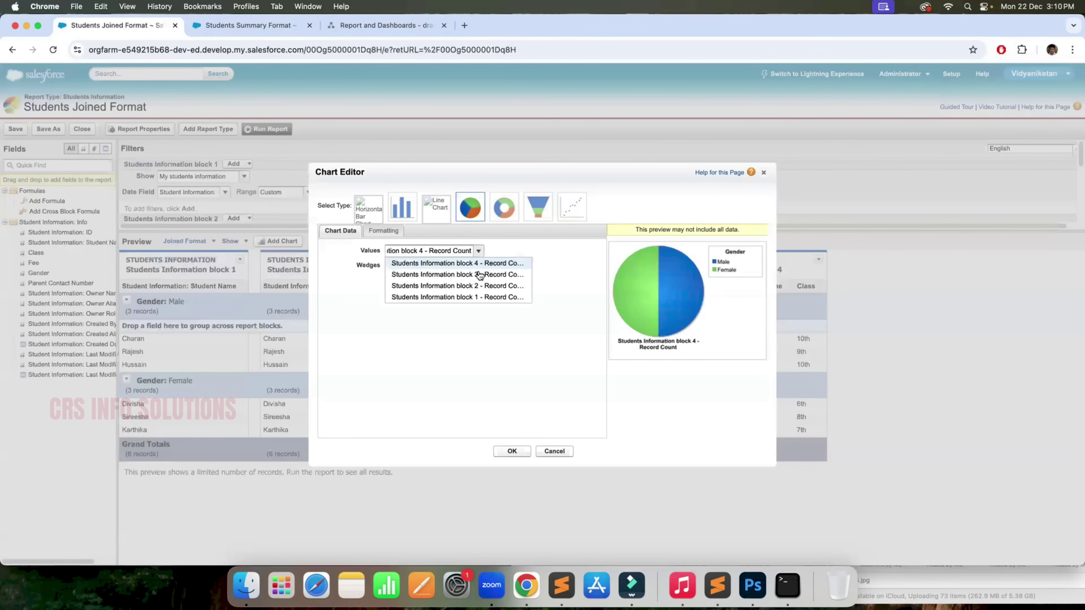
click(476, 297)
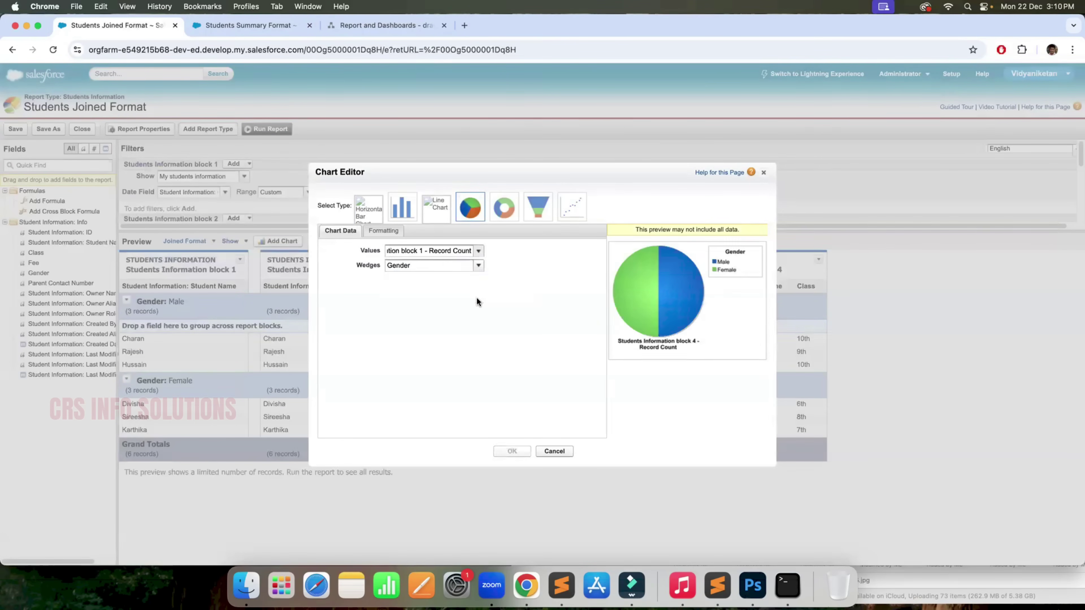
click(482, 283)
click(479, 252)
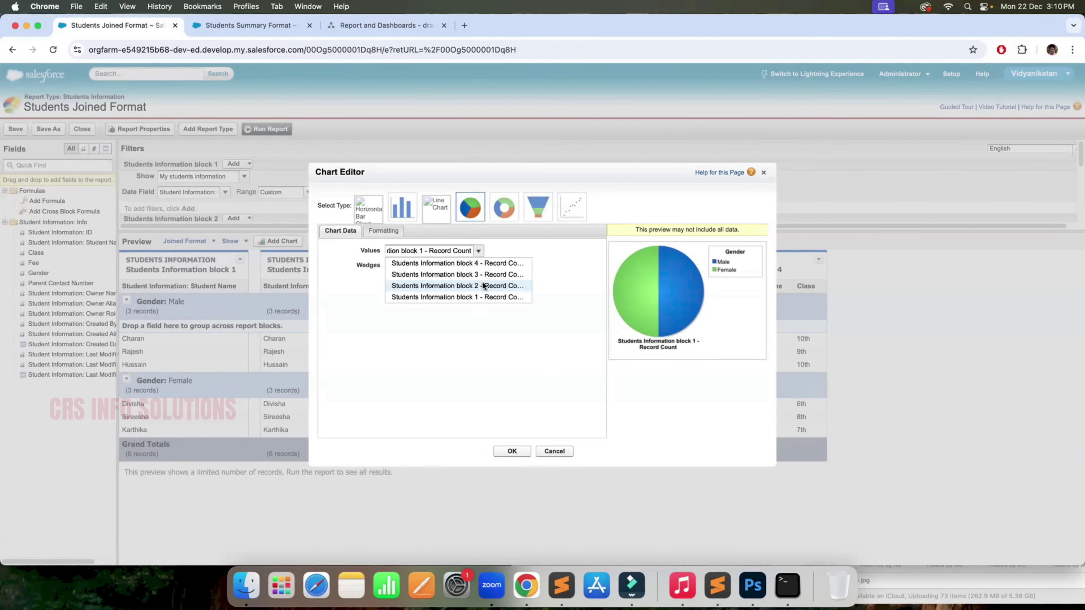
click(484, 286)
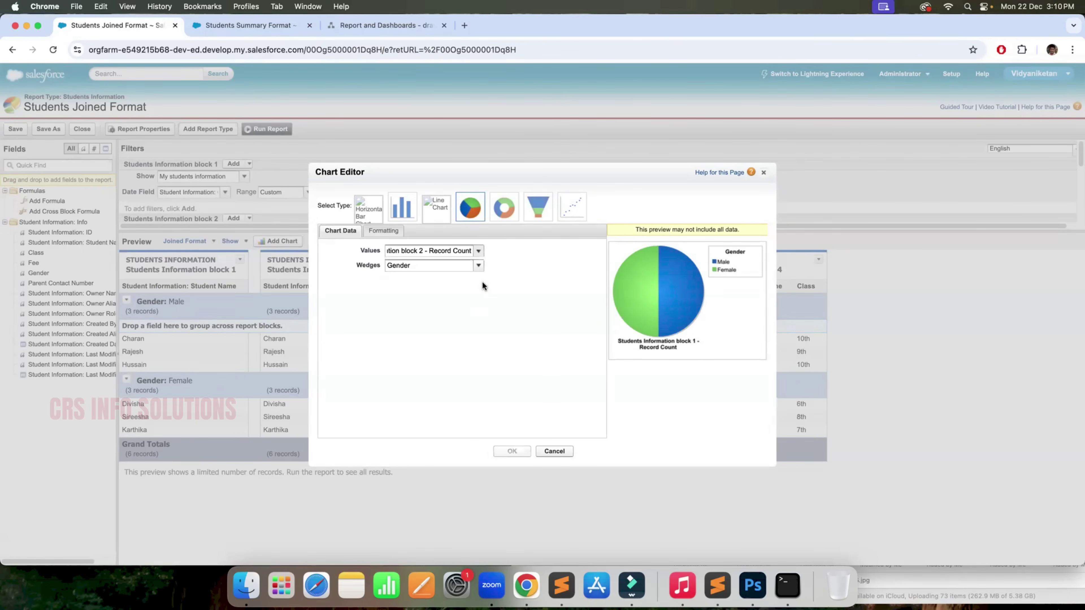
Step: Add a donut chart of Students Information block 3 Record Count by Gender to the joined report, and delete it after viewing
click(479, 252)
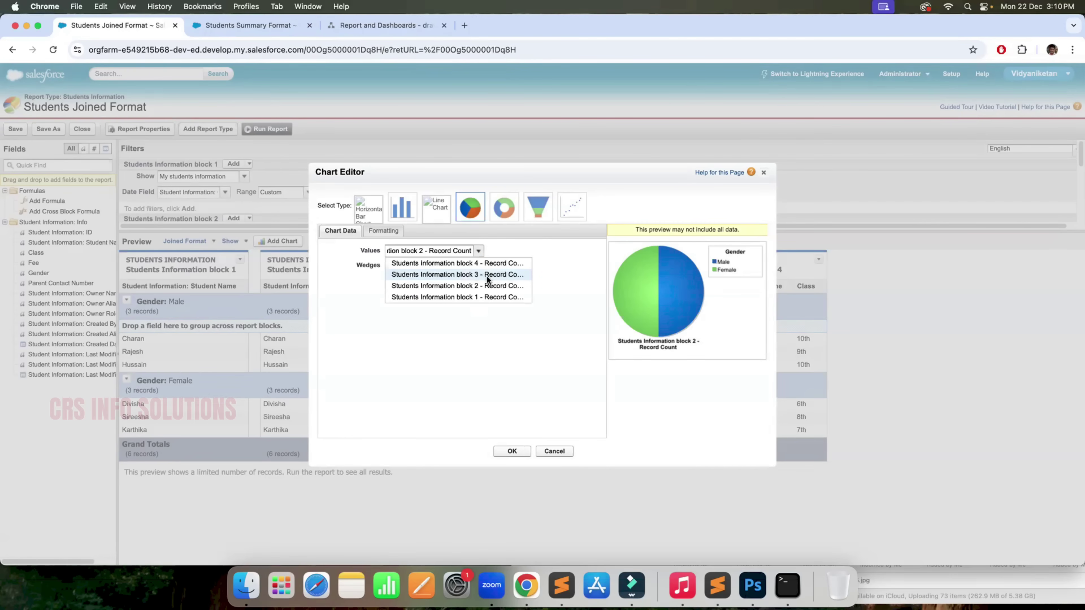
click(487, 286)
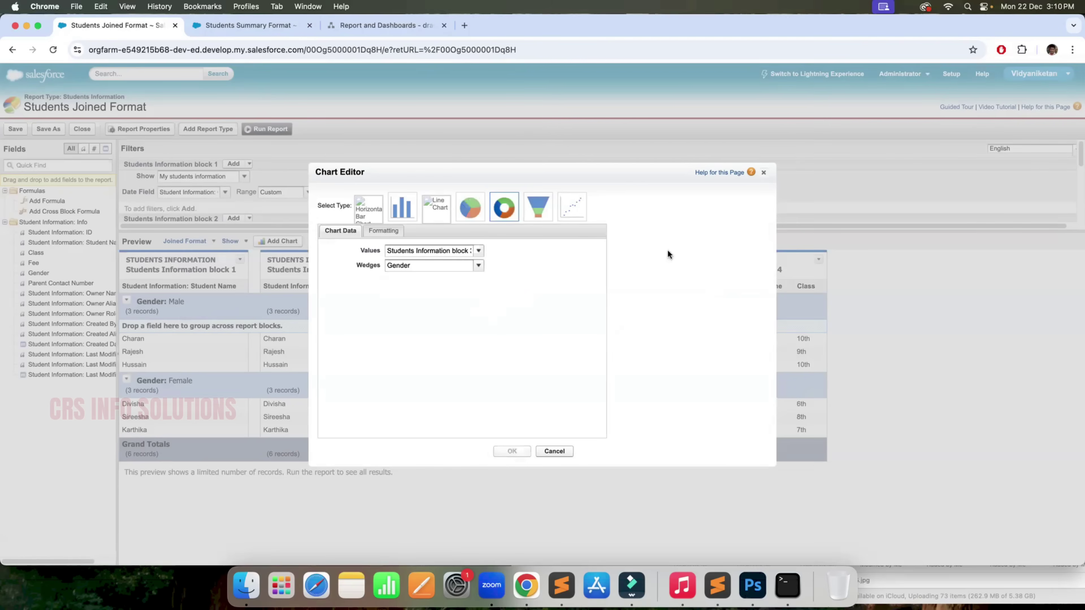
click(504, 453)
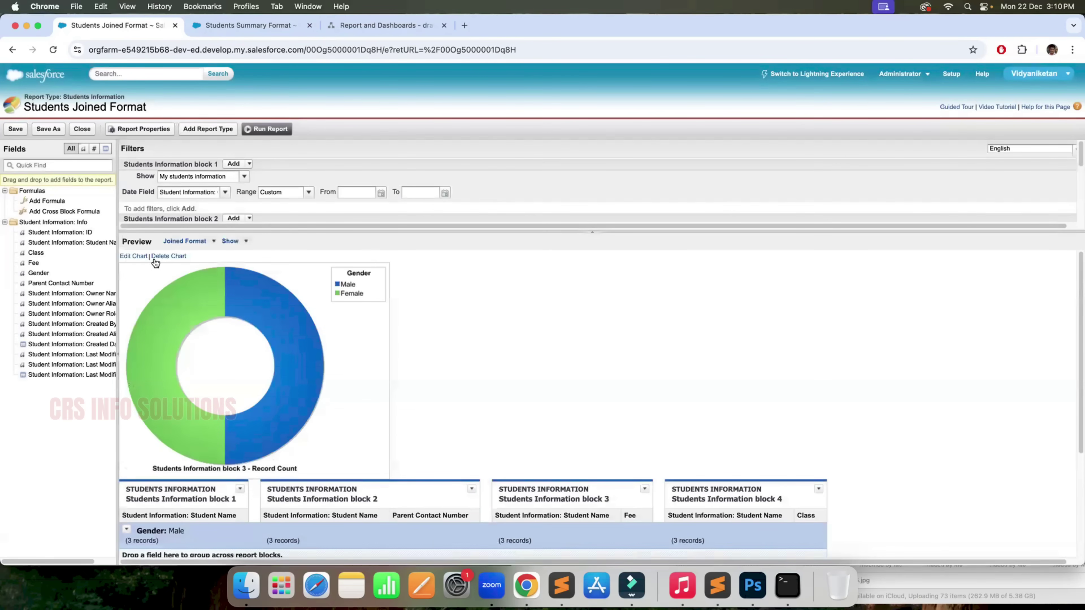
click(163, 260)
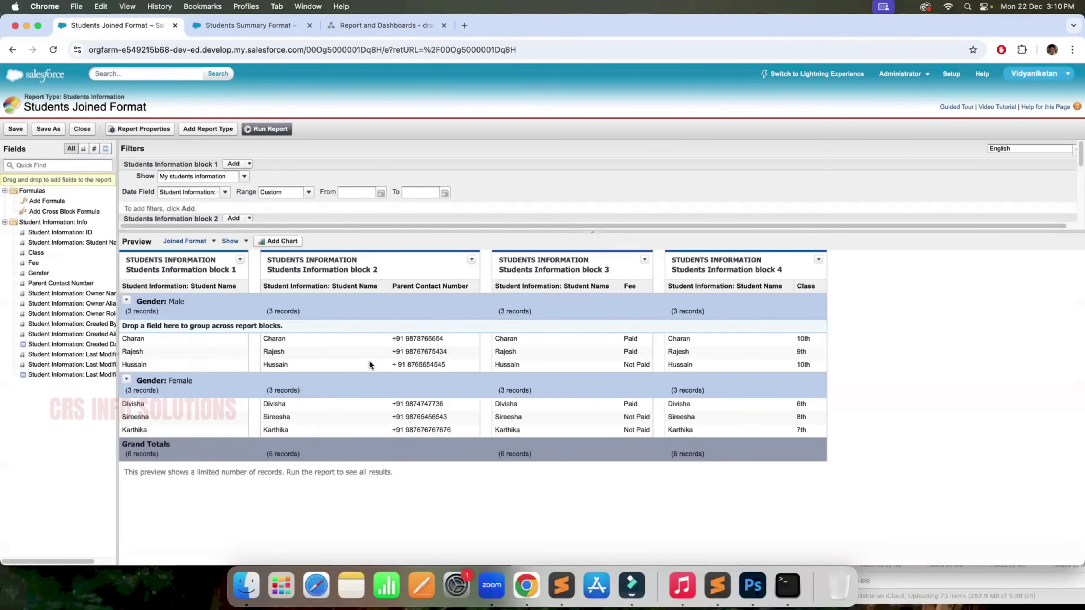
Step: Close the Students Summary Format report and open the Students summary Dashboard to review its donut chart
click(262, 25)
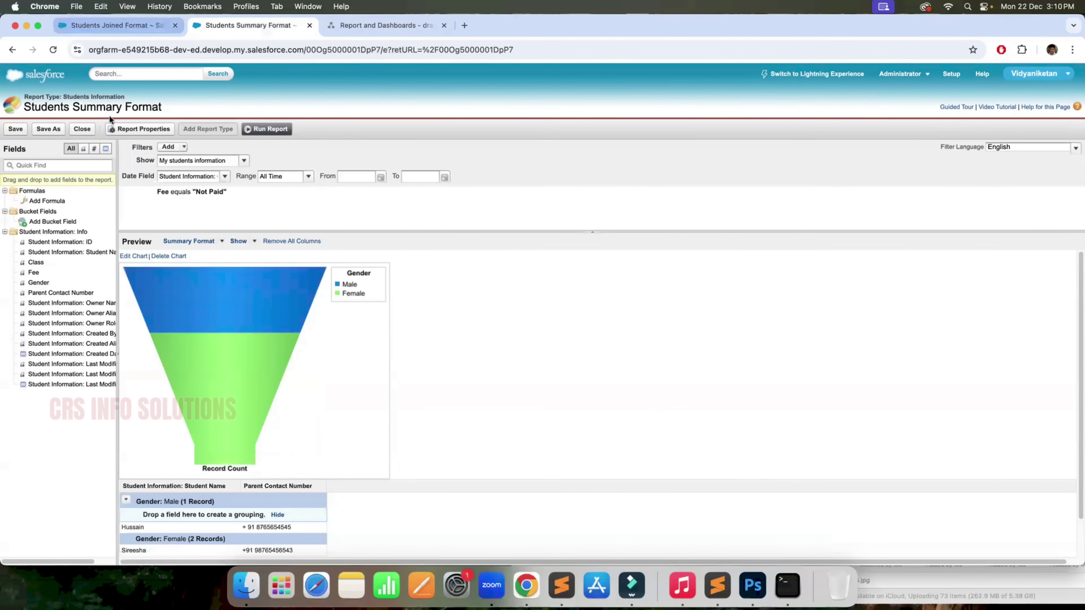
click(82, 128)
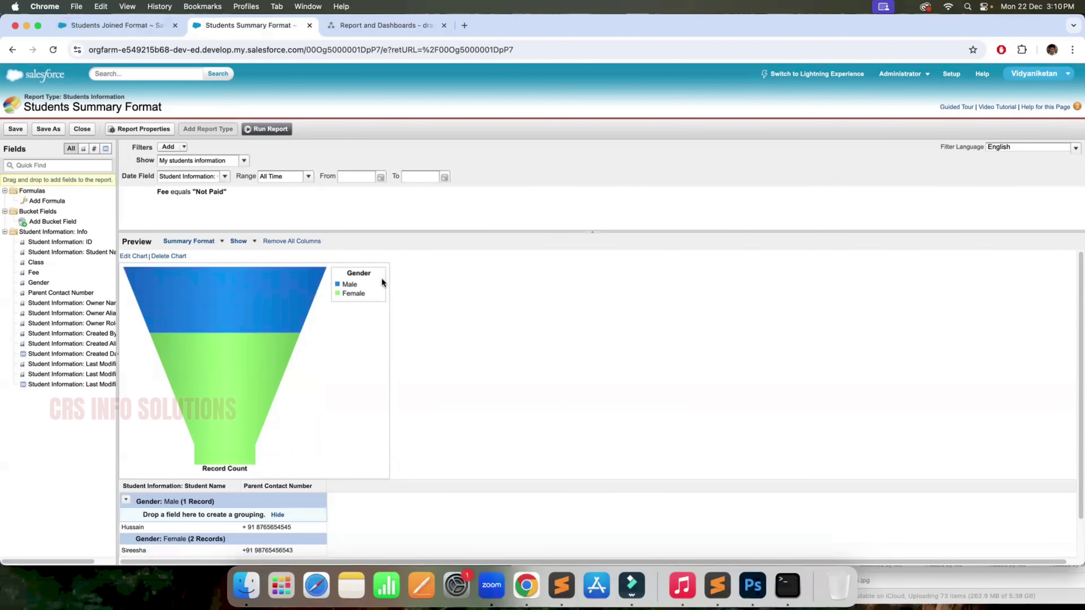
key(Escape)
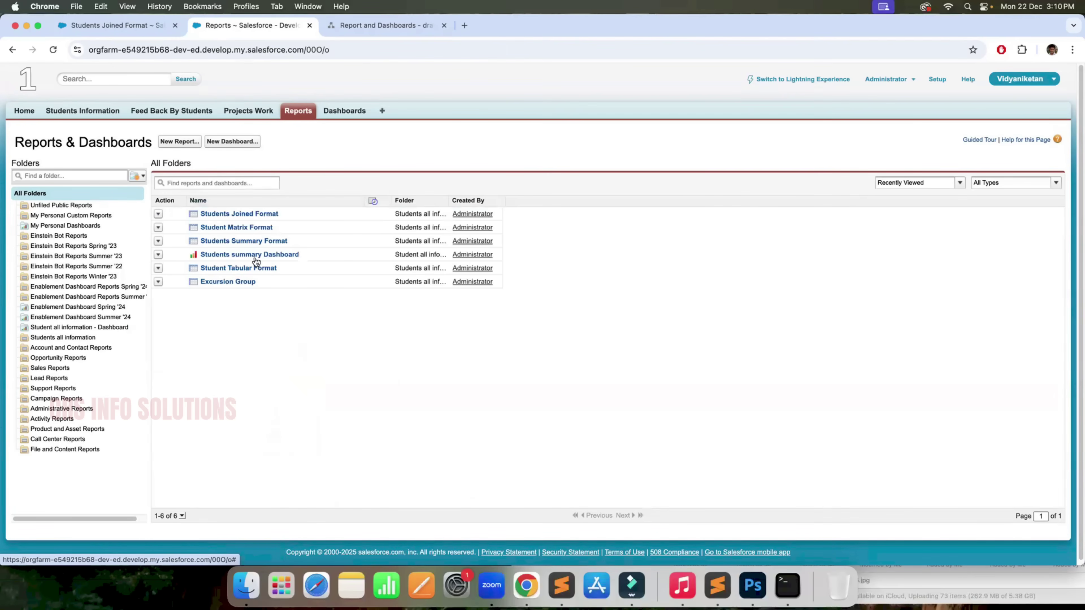
click(220, 258)
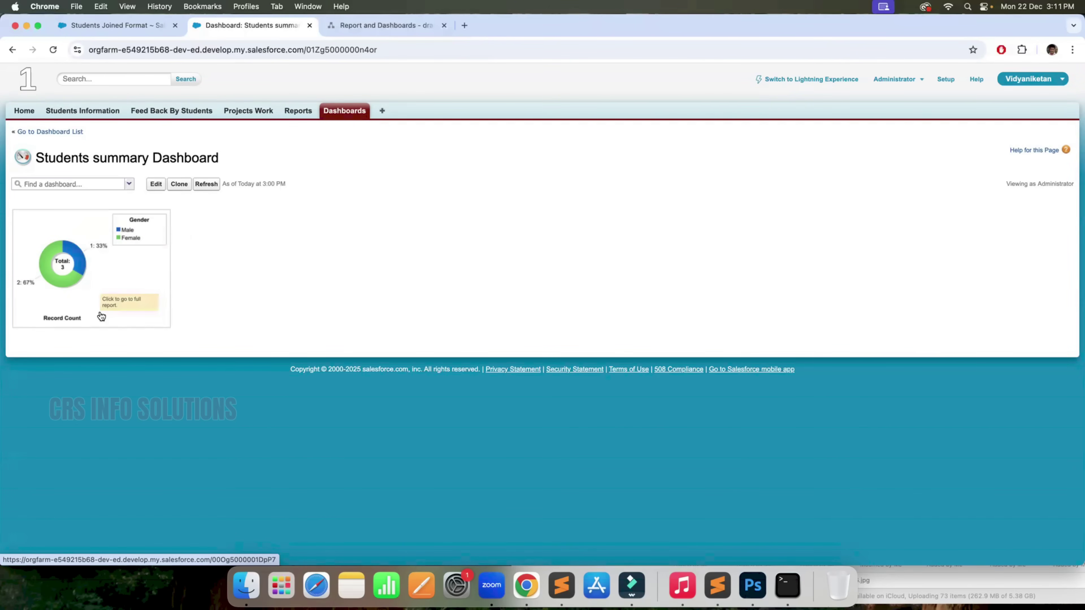
click(129, 185)
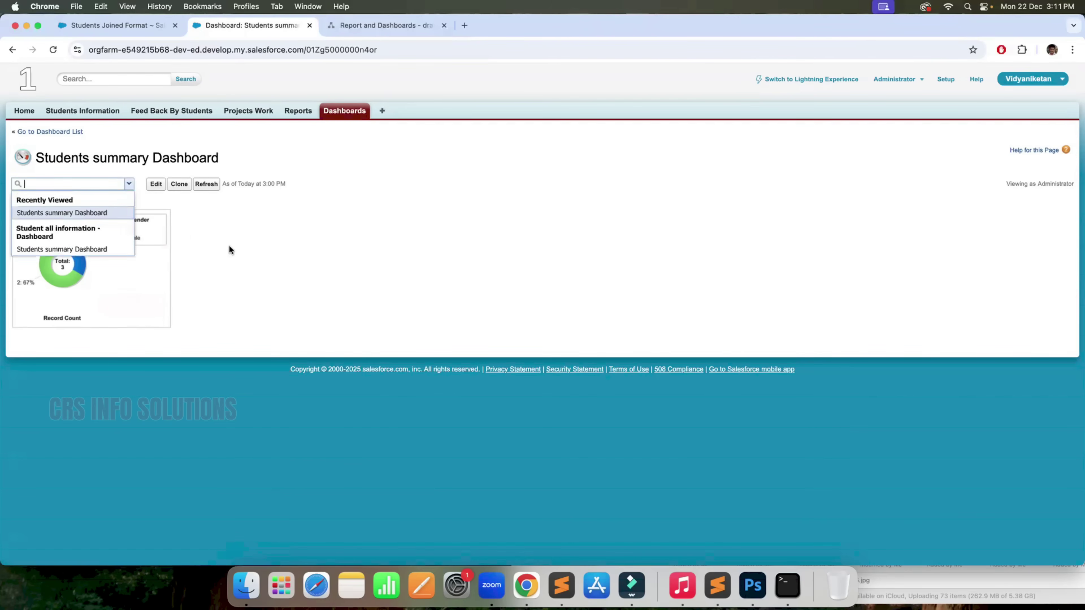
click(222, 254)
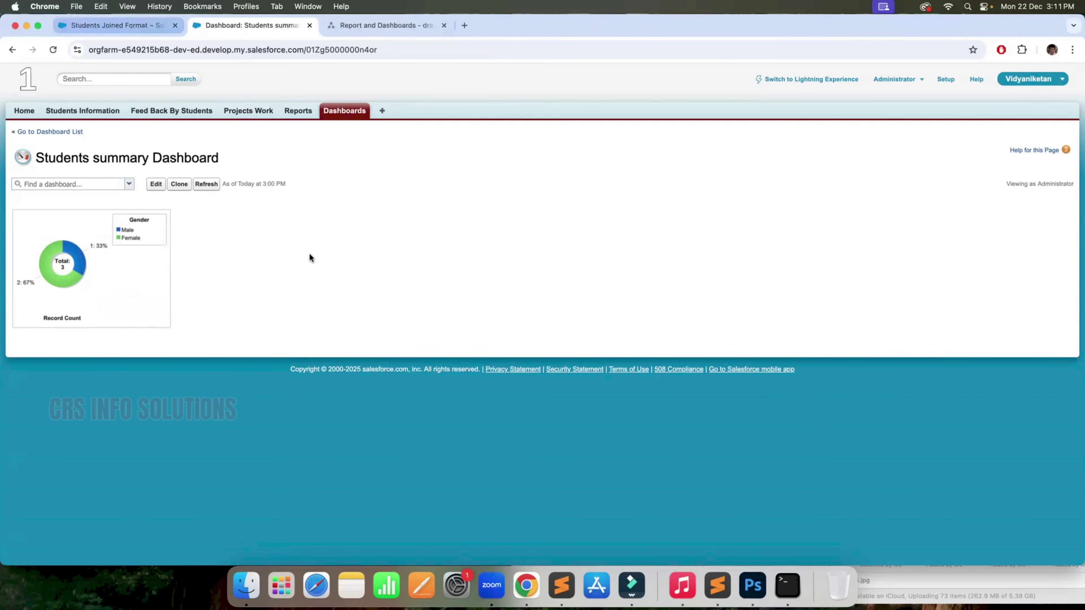
key(ctrl+shift+Tab)
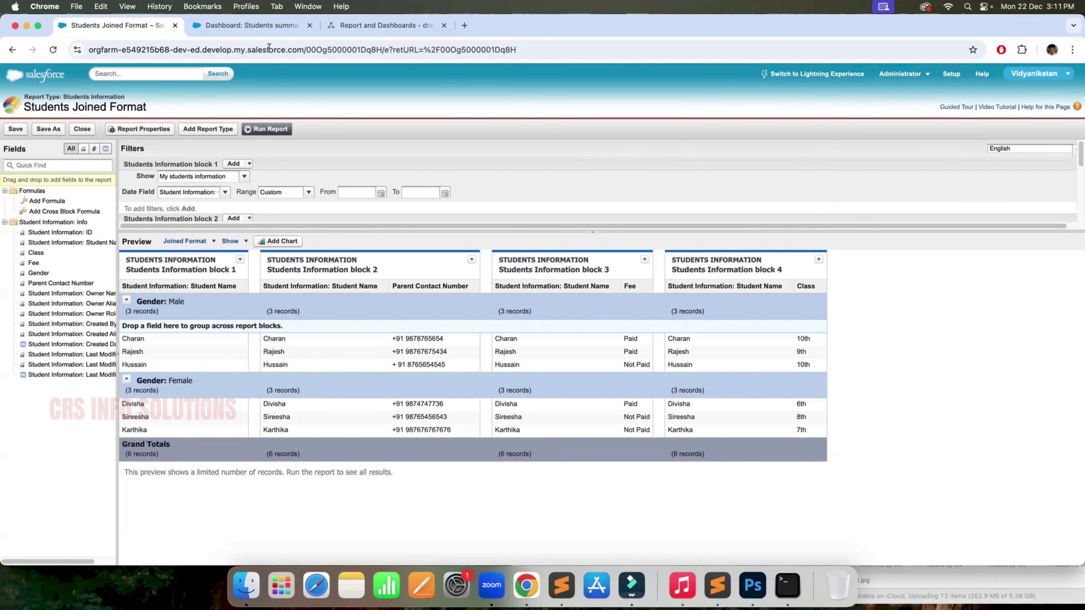
click(270, 27)
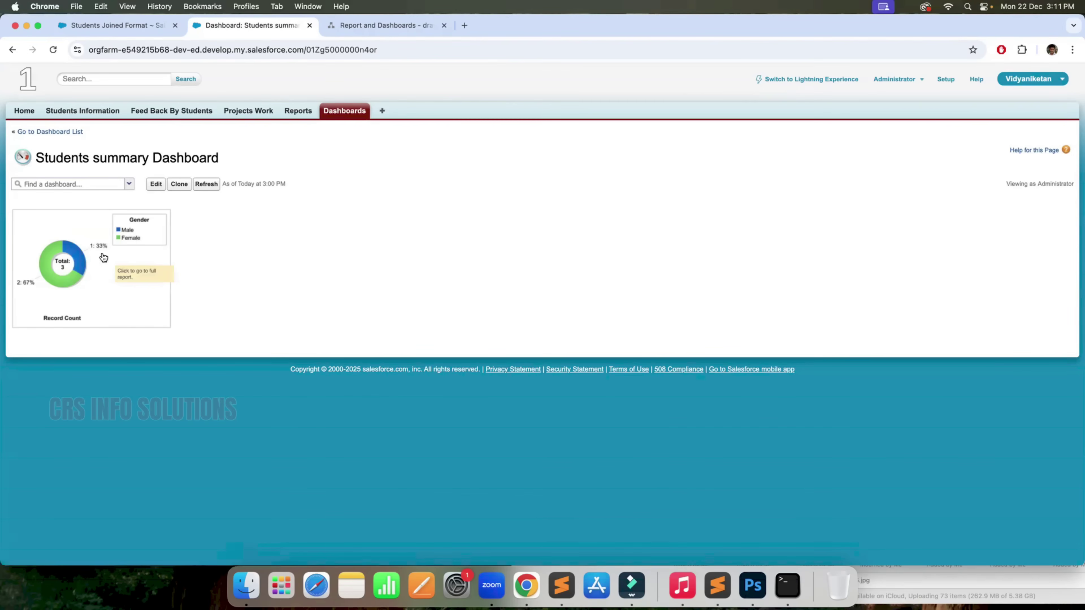
Step: Return to the list of reports and dashboards and start a new dashboard
click(341, 115)
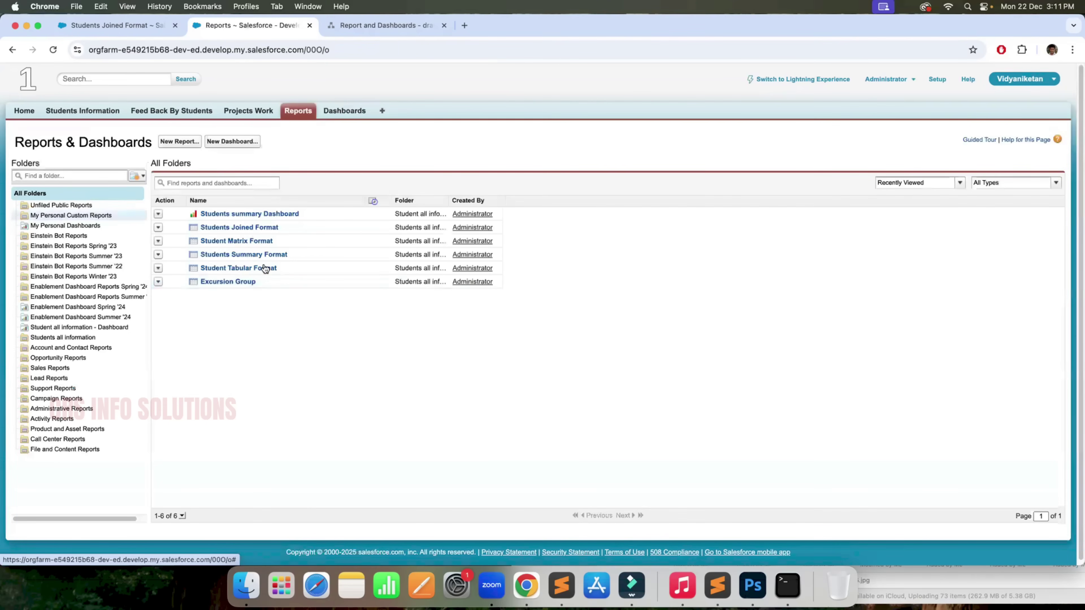
click(141, 176)
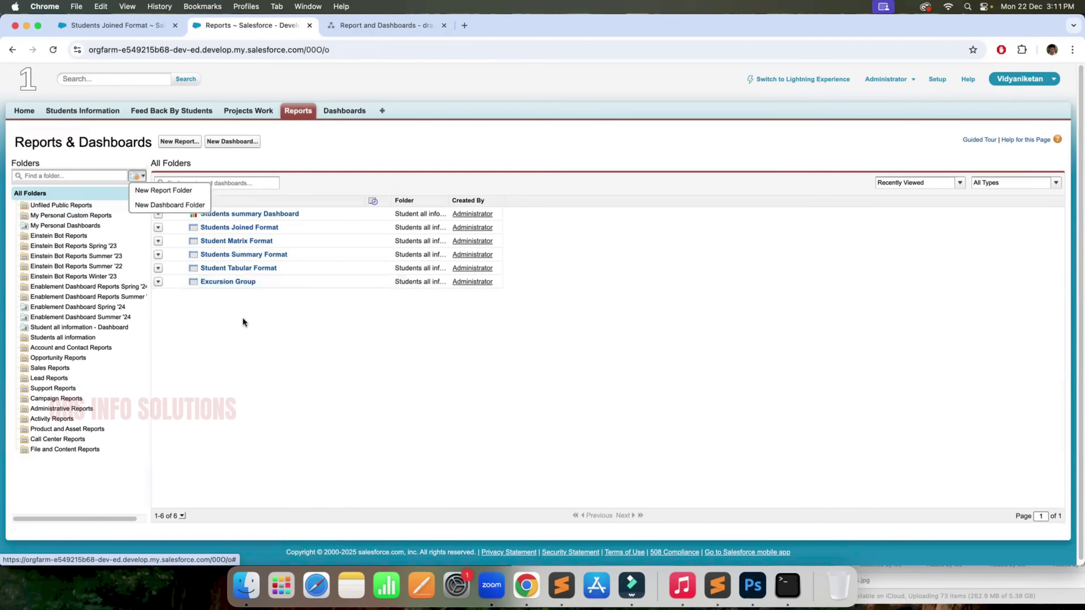
click(229, 144)
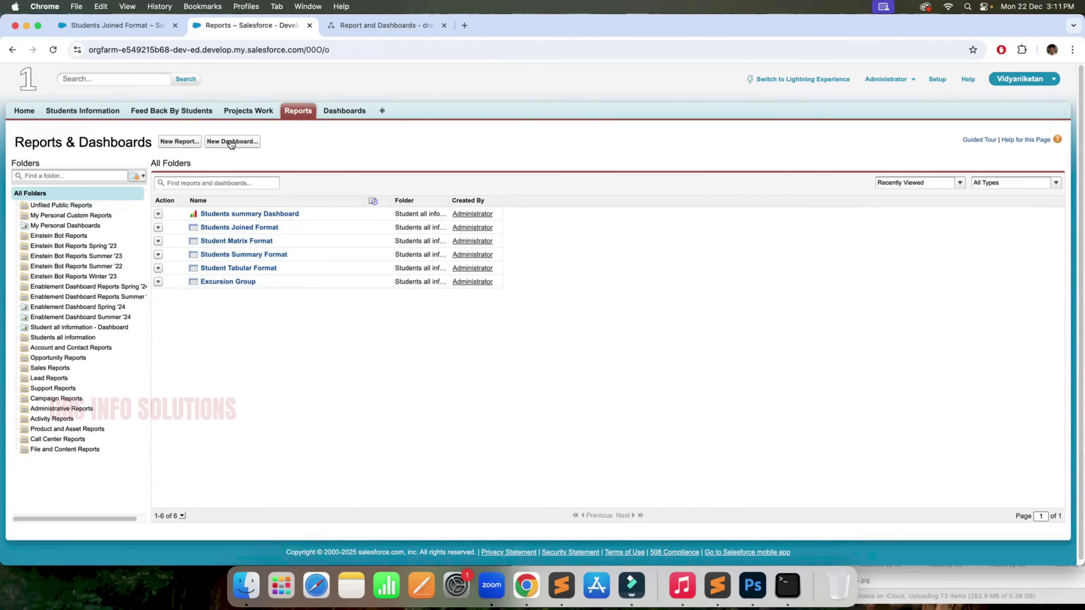
click(251, 213)
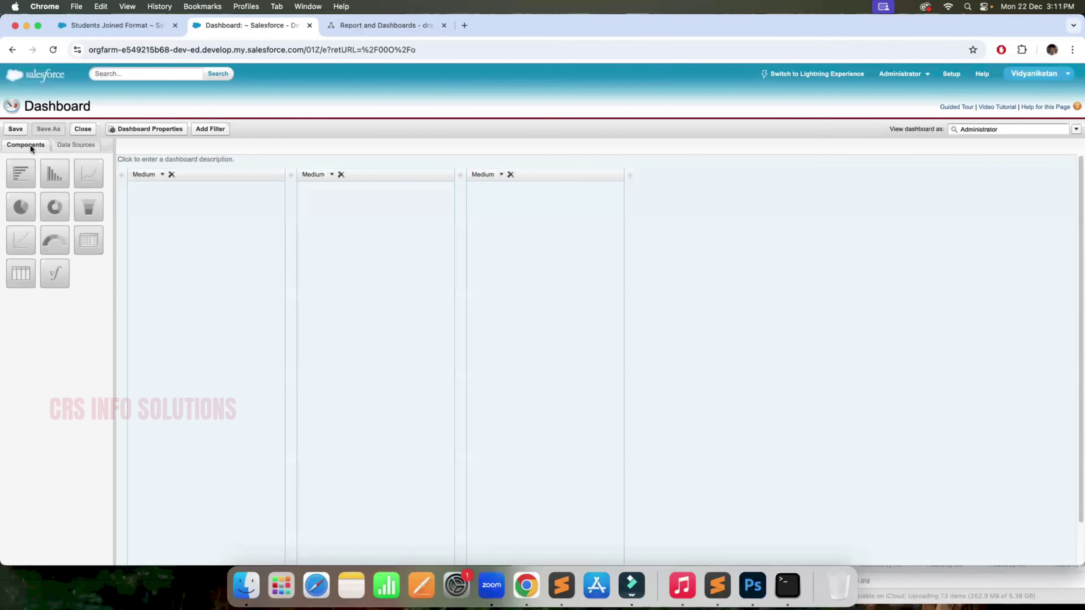
Step: Add a donut chart component to the dashboard's first column with the Student Matrix Format report from Students all information as its source
click(75, 146)
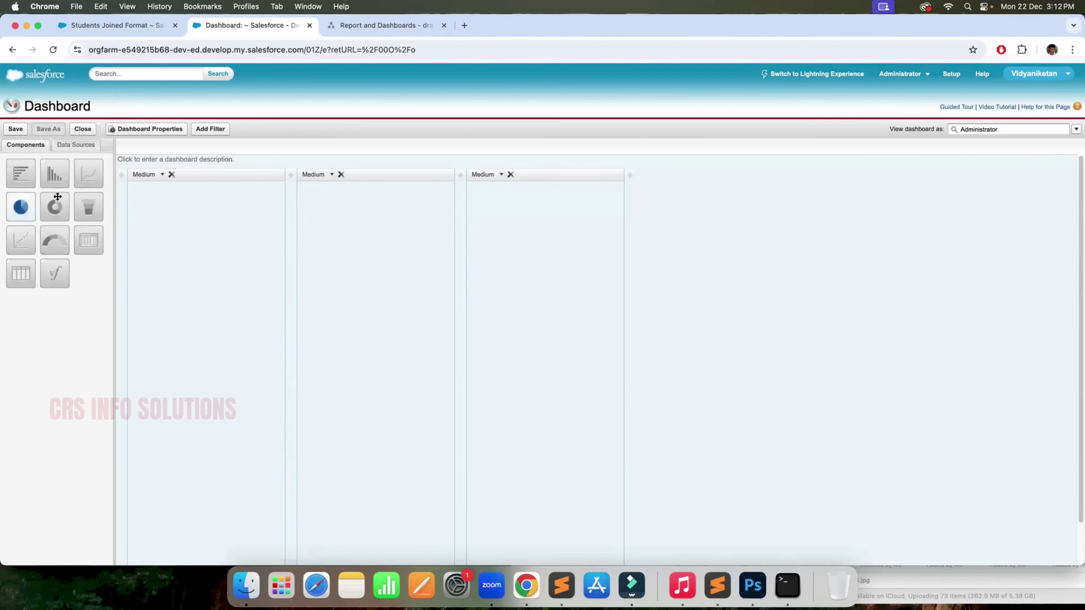
drag(58, 197, 184, 257)
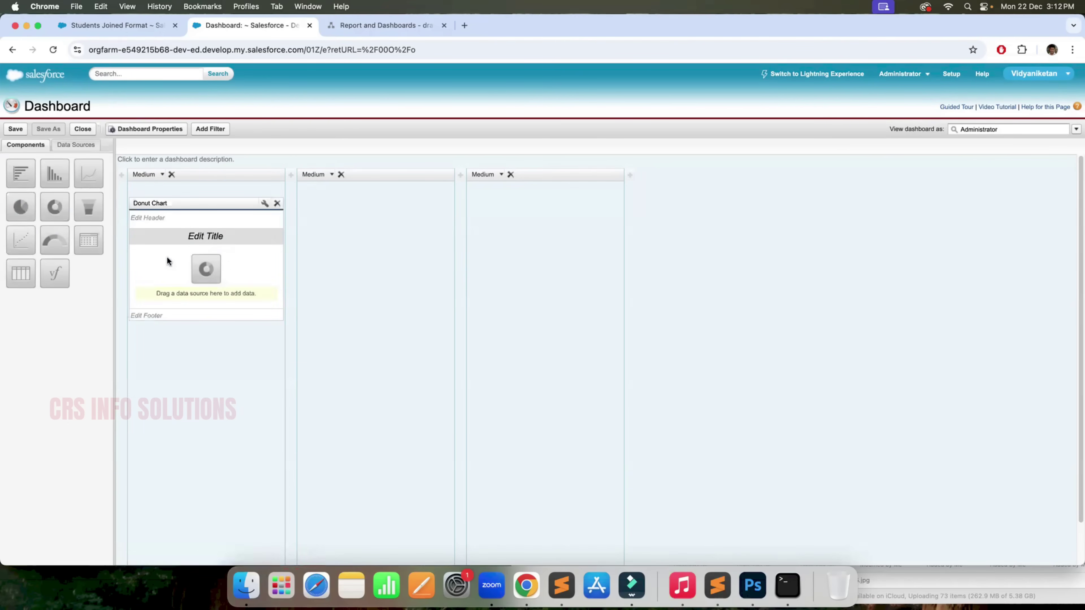
click(78, 145)
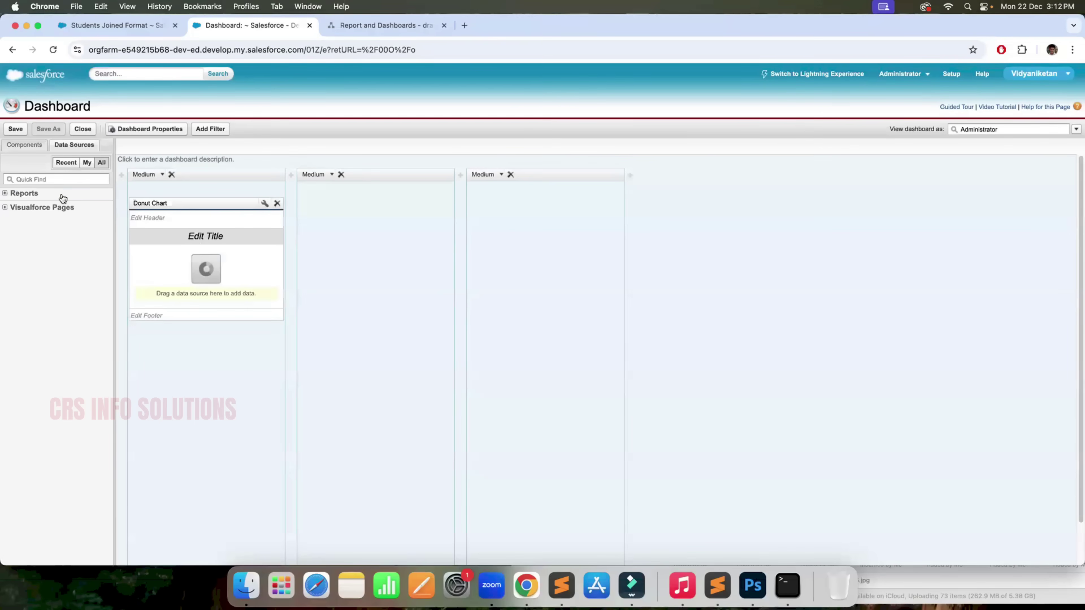
click(25, 196)
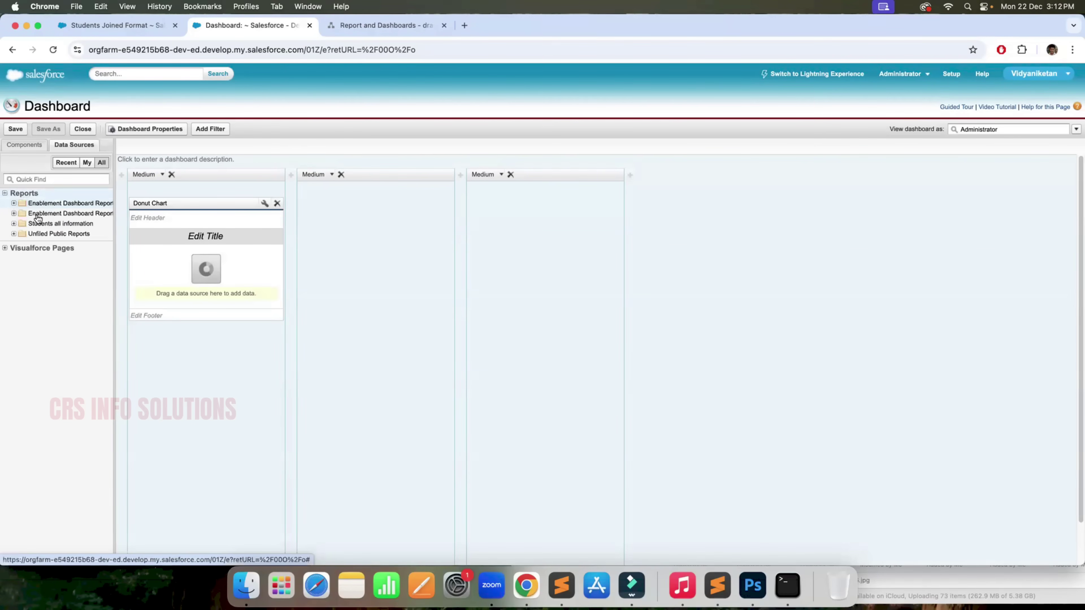
click(66, 227)
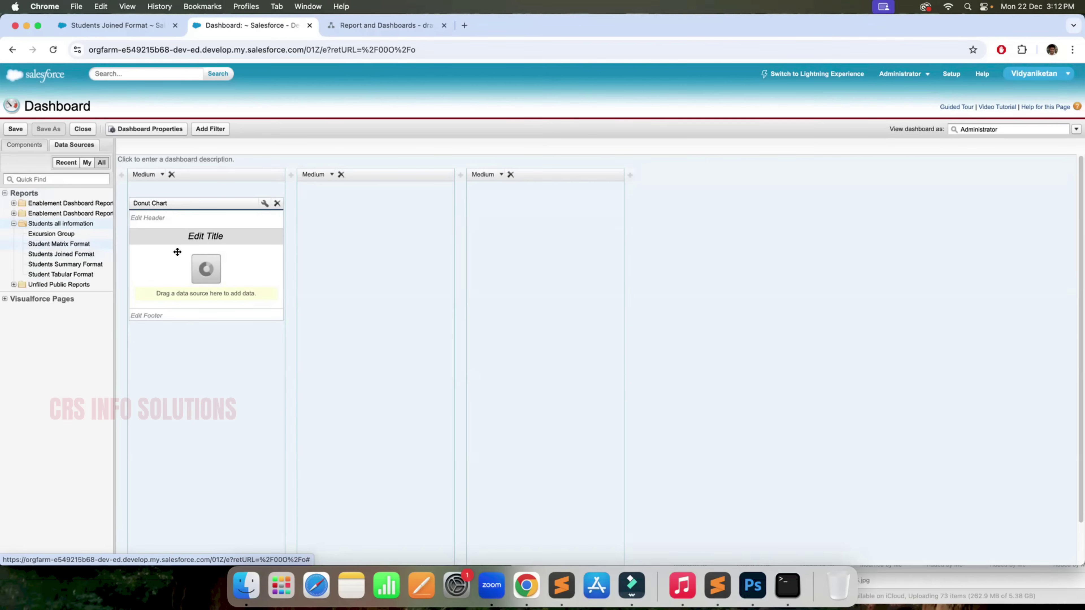
drag(177, 252, 196, 257)
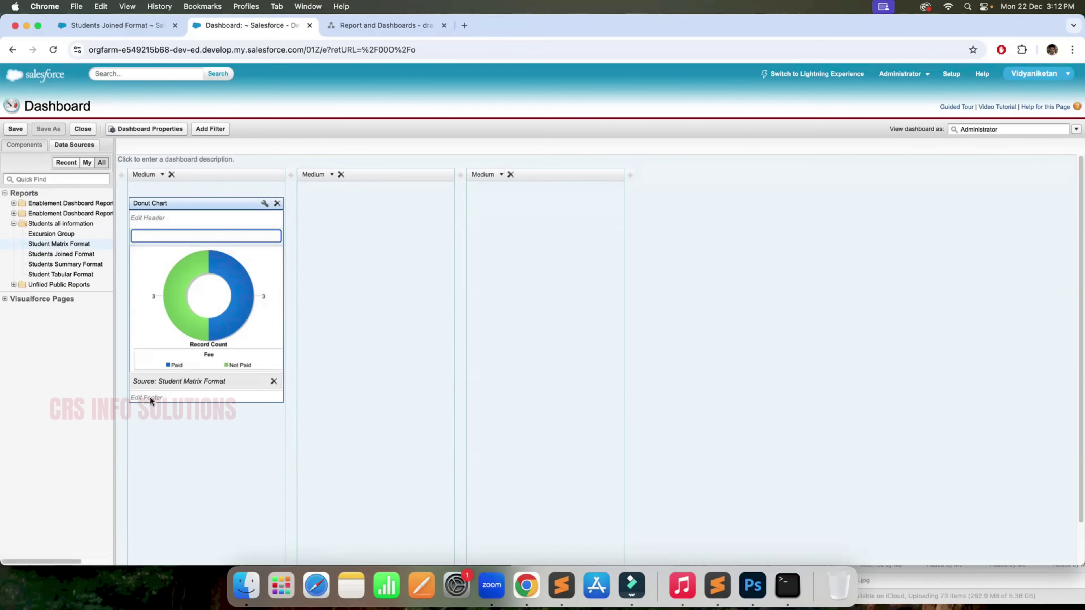
Step: Format the donut chart with the legend position On Chart and data labels for percentage, details on hover and total also shown
click(195, 392)
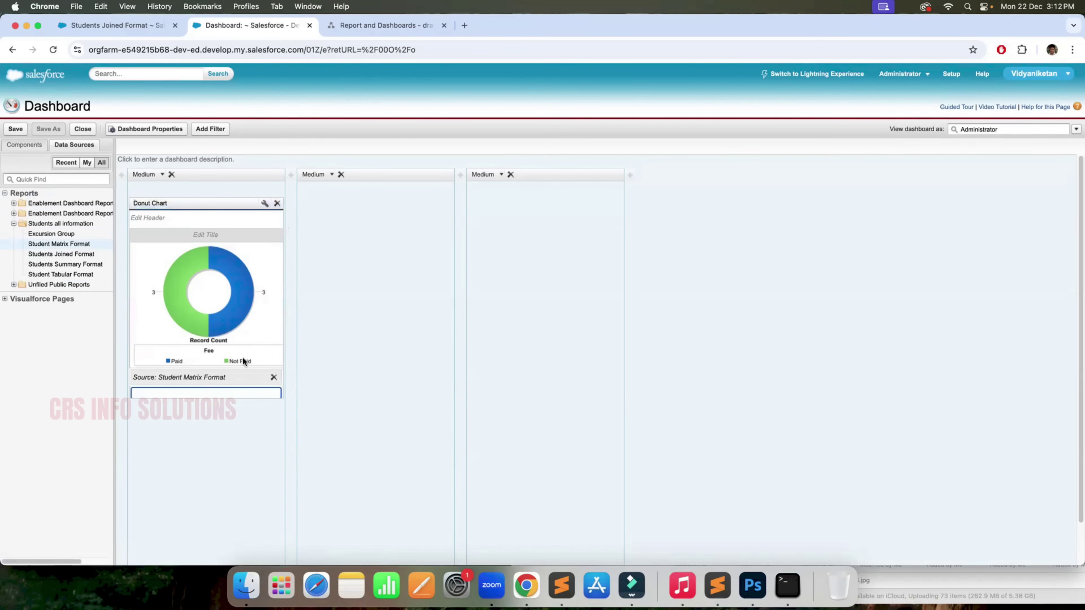
click(264, 203)
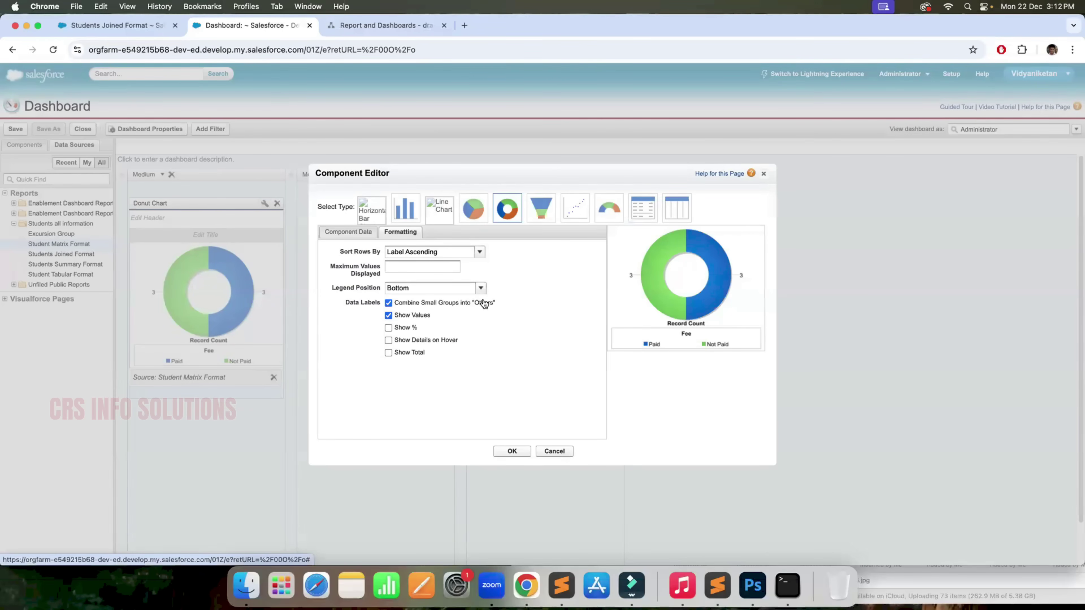
click(481, 289)
click(482, 290)
click(482, 289)
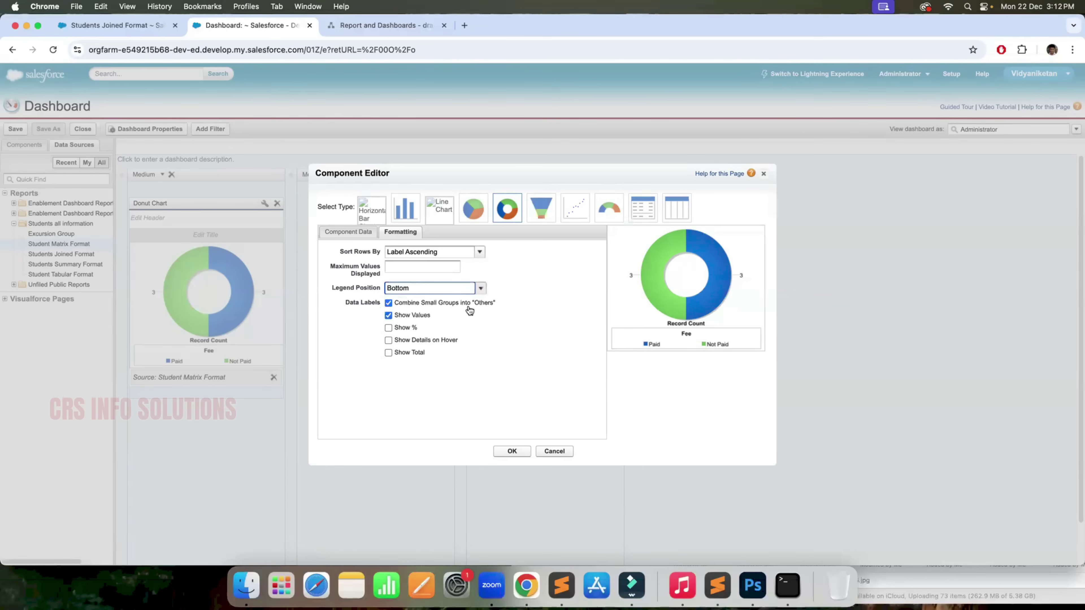
click(389, 353)
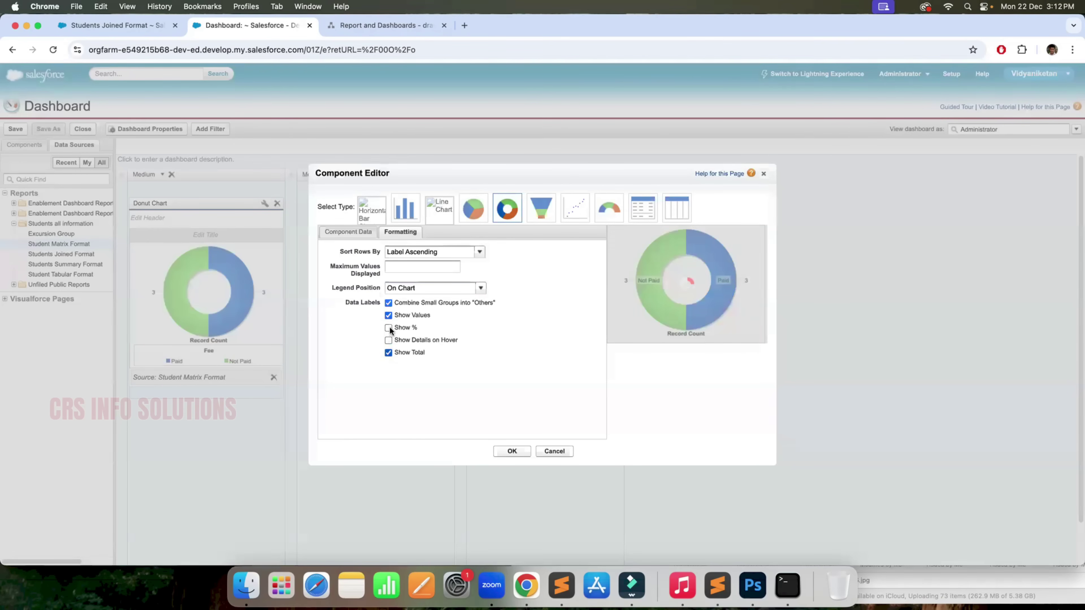
click(389, 328)
click(388, 340)
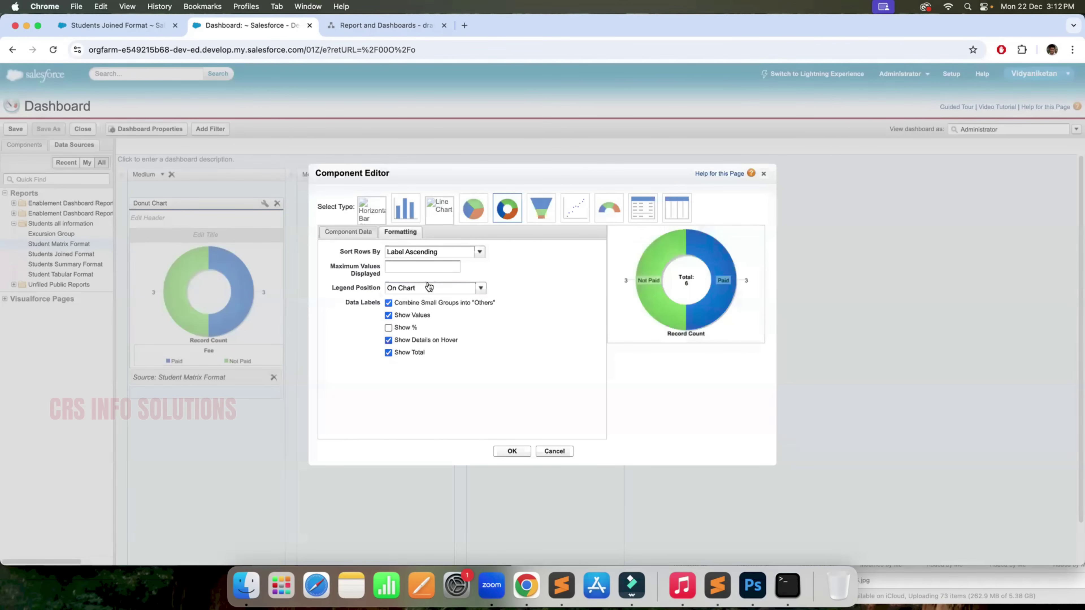
click(514, 452)
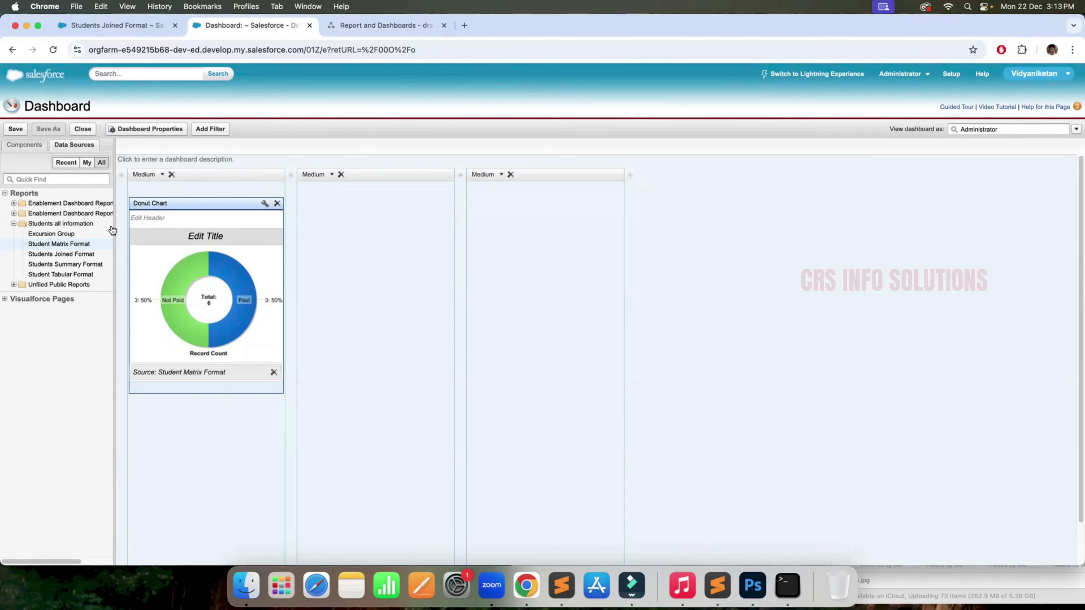
Step: Show the chart components available for the dashboard
click(34, 147)
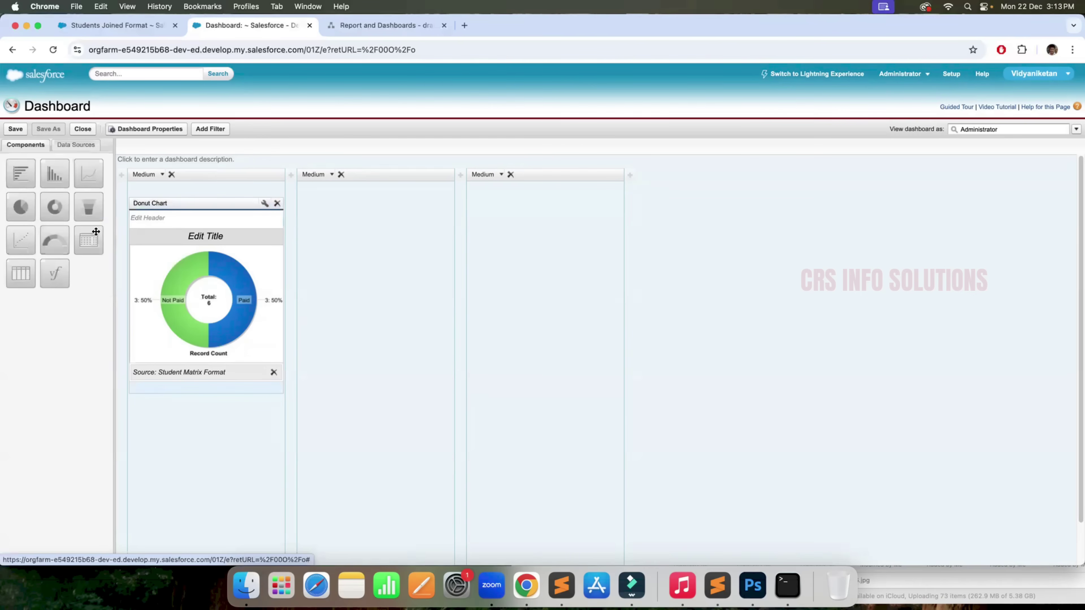